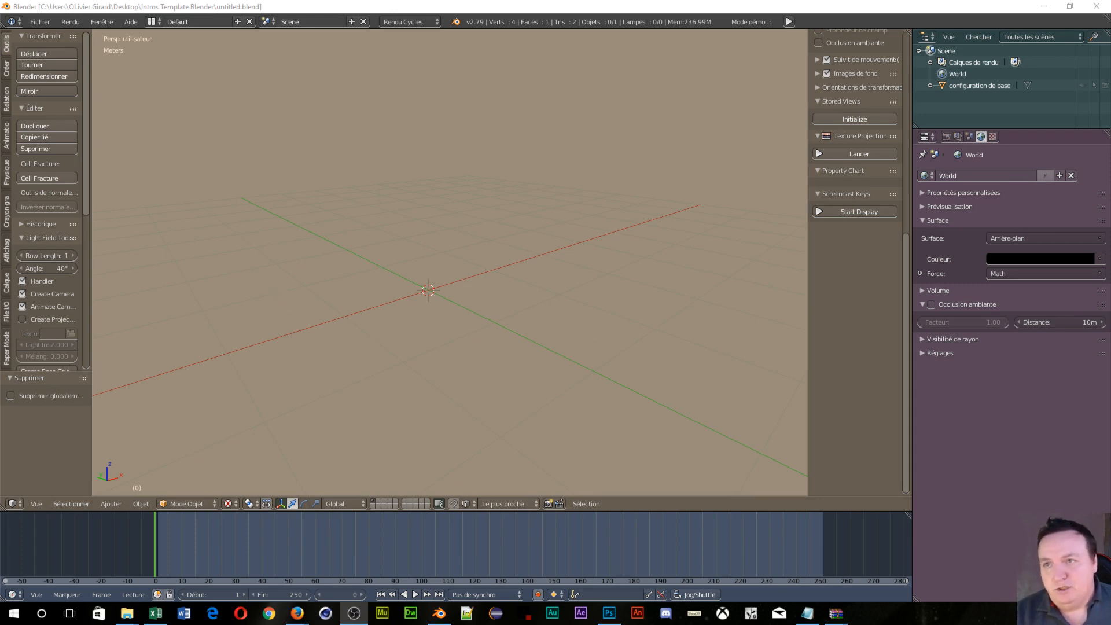
Step: Add a plane at the origin and scale it by 20 as a large ground surface
{"action": "left_click", "coordinate": [42, 23]}
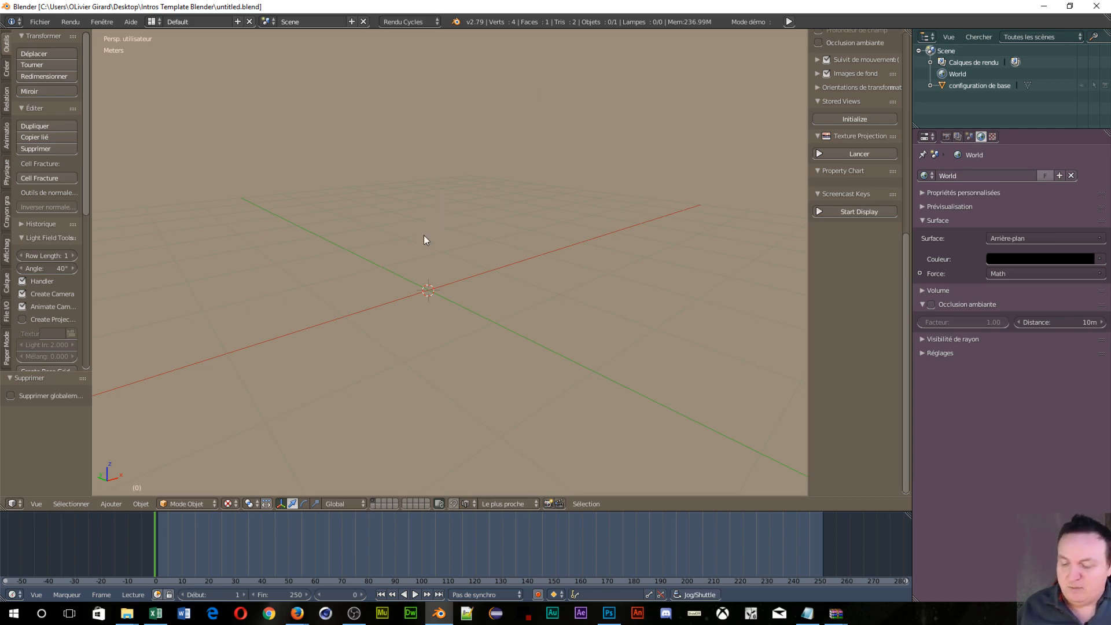
{"action": "key", "text": "shift+a"}
{"action": "mouse_move", "coordinate": [419, 238]}
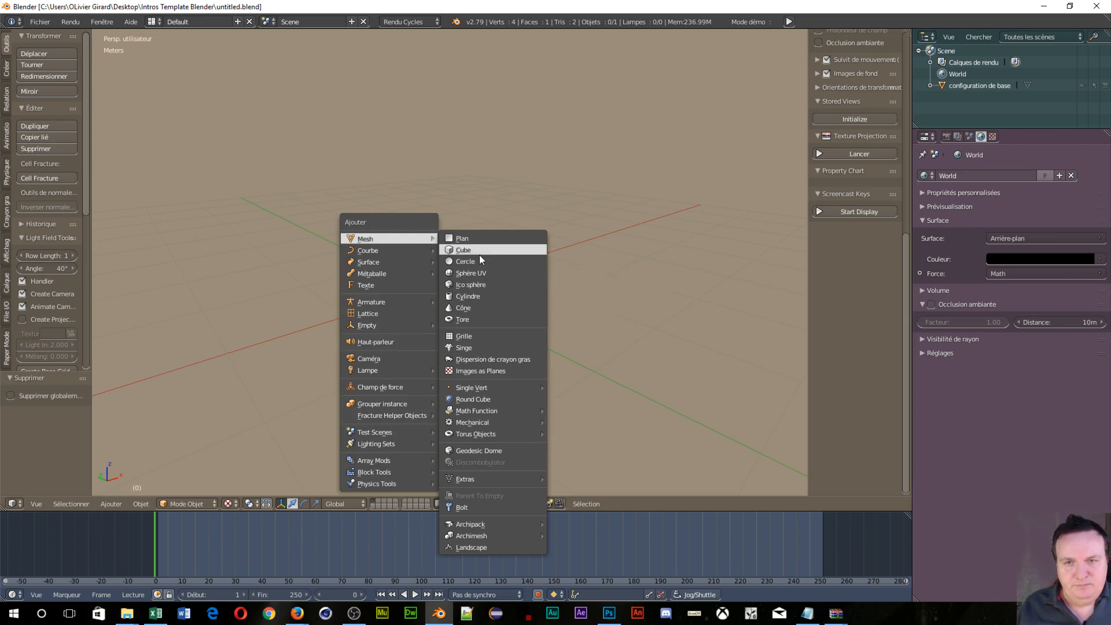
{"action": "left_click", "coordinate": [468, 239]}
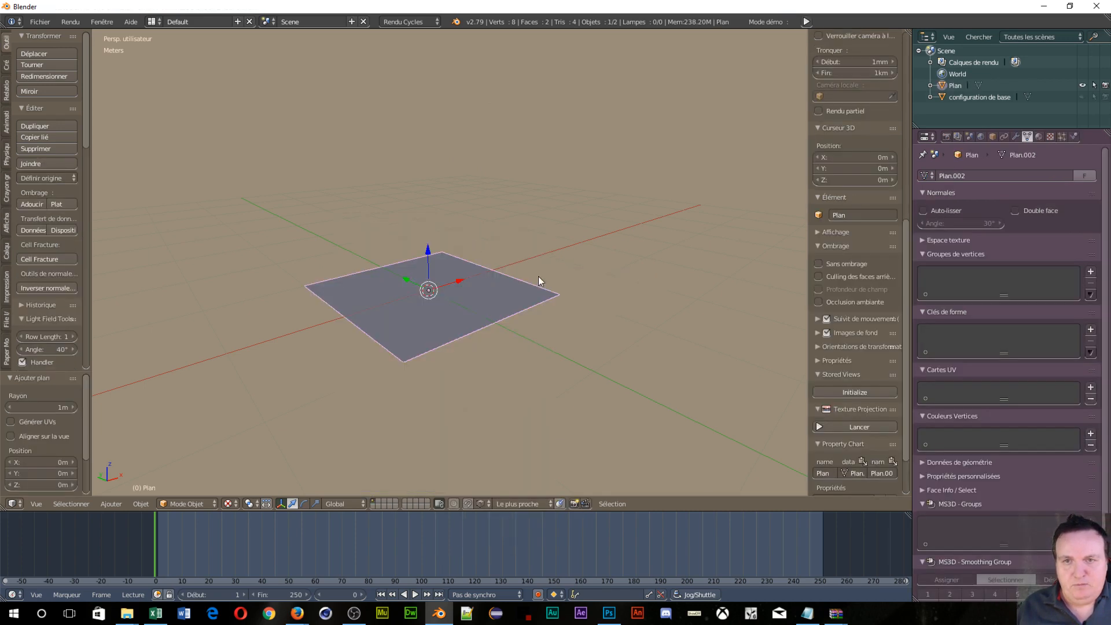
{"action": "type", "text": "s"}
{"action": "type", "text": "20"}
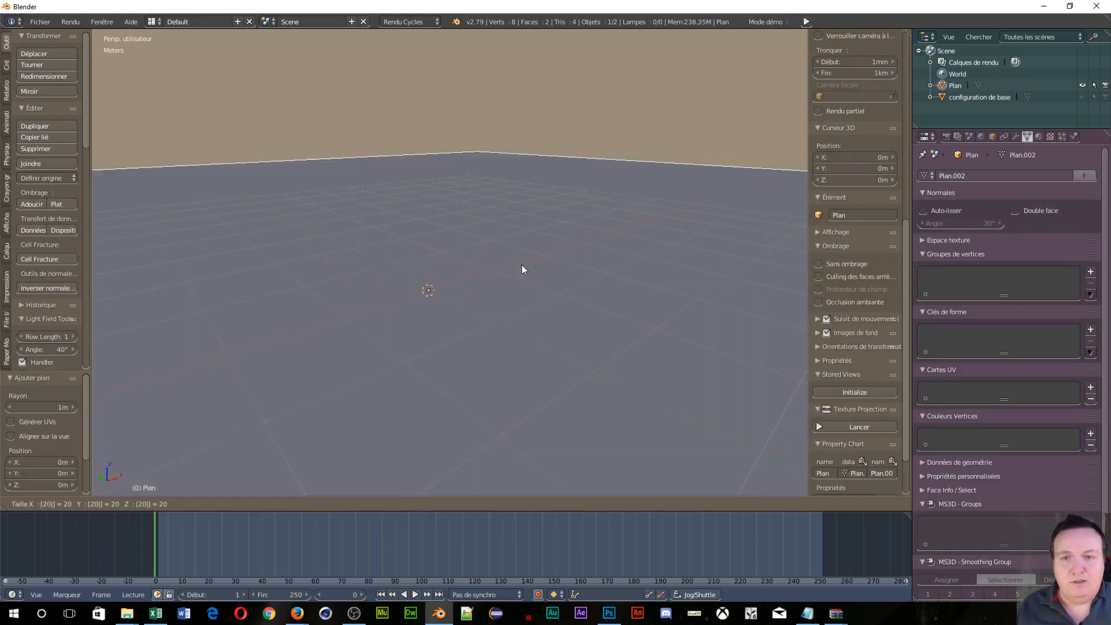
{"action": "key", "text": "Return"}
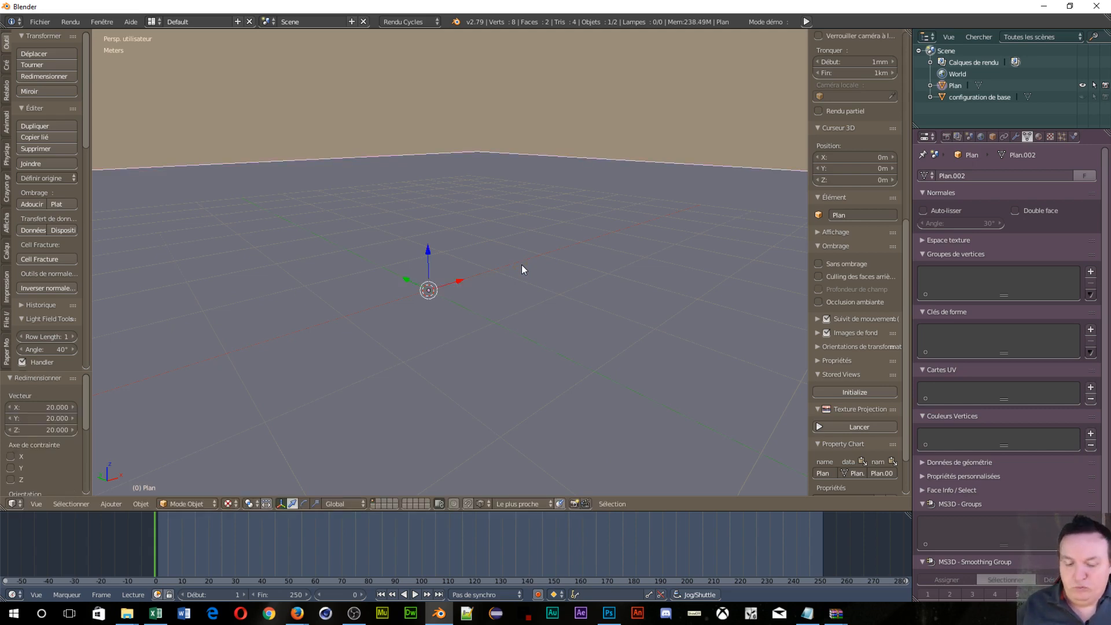
Step: Unwrap the ground plane's UVs with Project from View in orthographic top view, and return to Object Mode
{"action": "key", "text": "KP_7"}
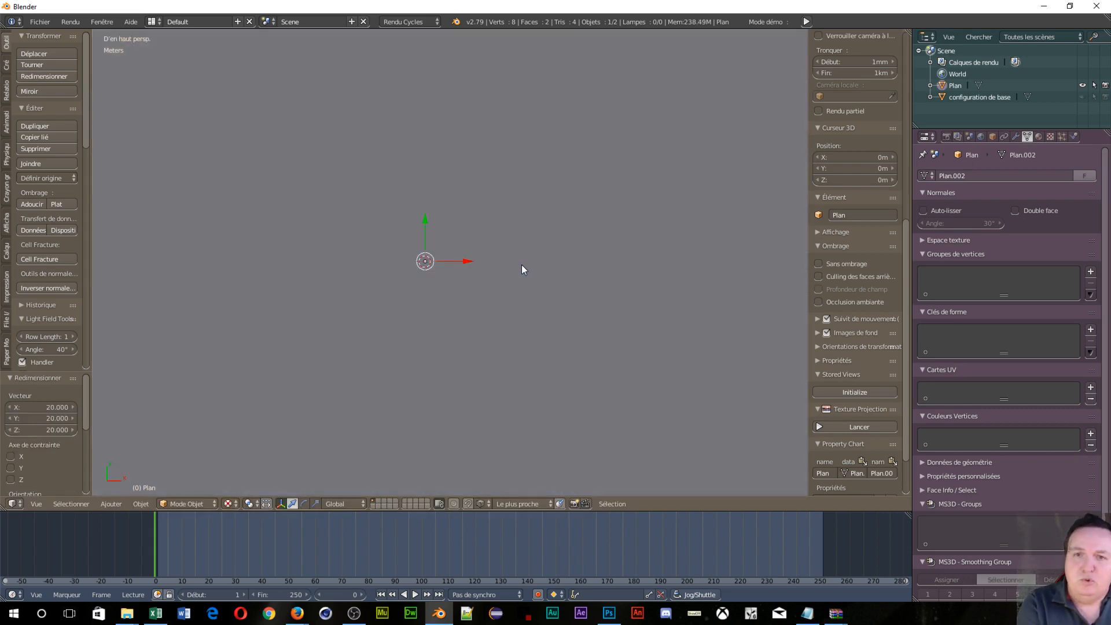
{"action": "key", "text": "KP_5"}
{"action": "key", "text": "Tab"}
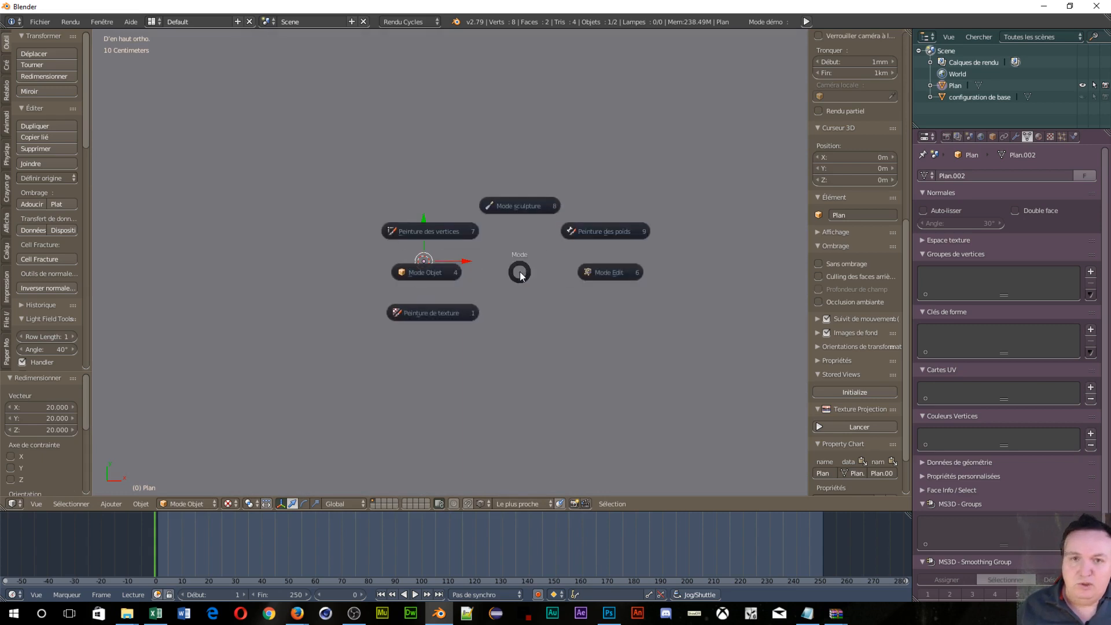
{"action": "left_click", "coordinate": [606, 272]}
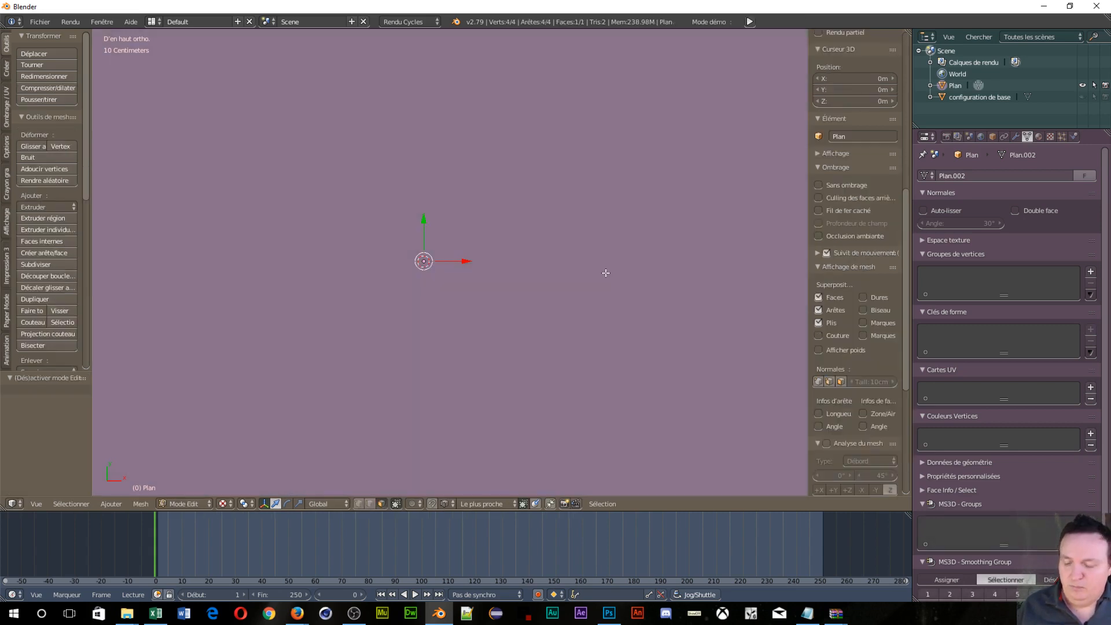
{"action": "key", "text": "u"}
{"action": "left_click", "coordinate": [605, 274]}
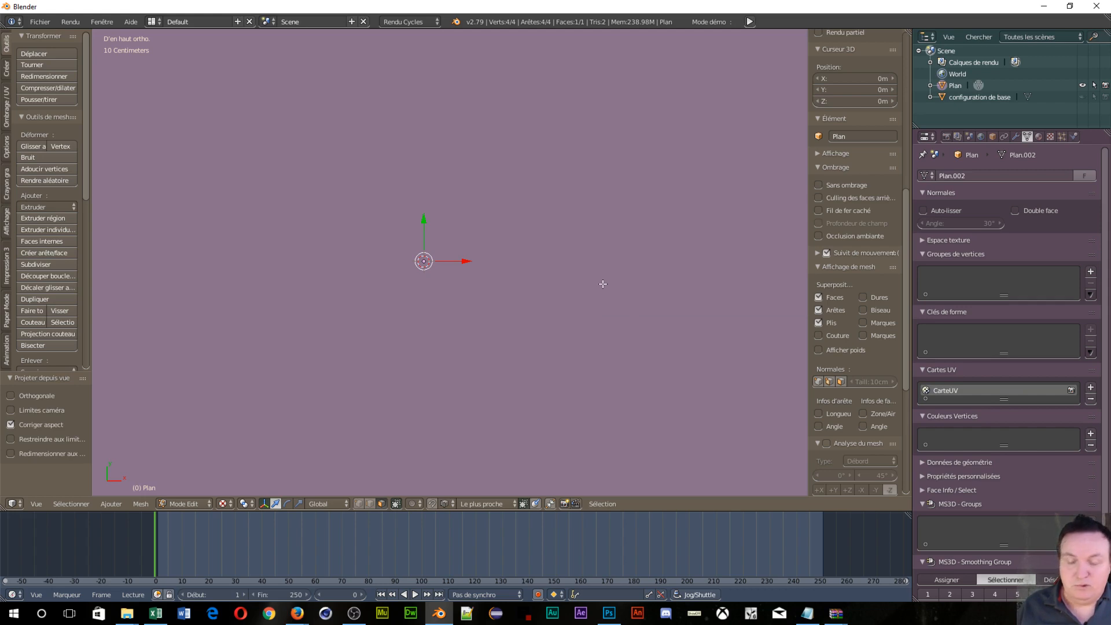
{"action": "key", "text": "Tab"}
{"action": "left_click", "coordinate": [531, 283]}
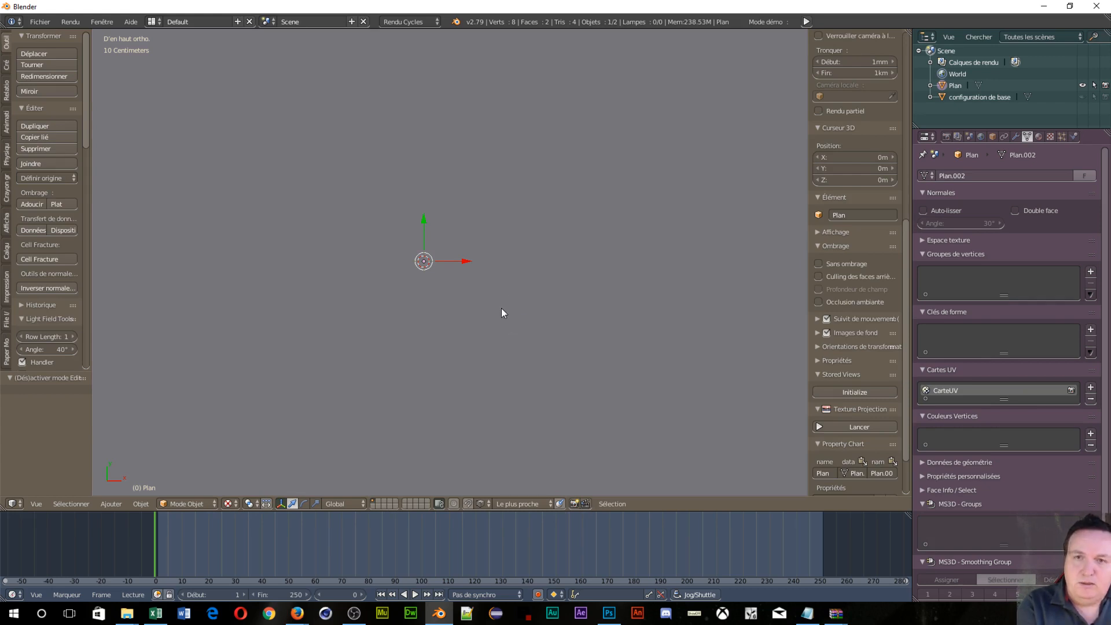
Step: Add a cube at the origin and raise it along Z so it rests on the ground plane
{"action": "key", "text": "KP_5"}
{"action": "middle_click_drag", "start_coordinate": [501, 308], "coordinate": [574, 257]}
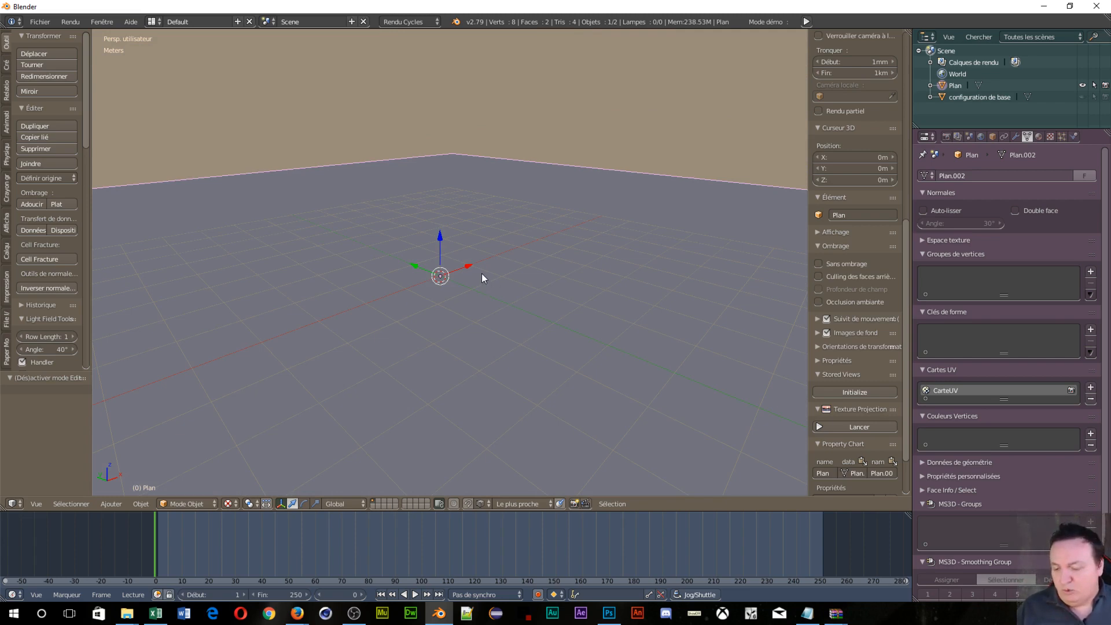
{"action": "key", "text": "shift+a"}
{"action": "mouse_move", "coordinate": [482, 273]}
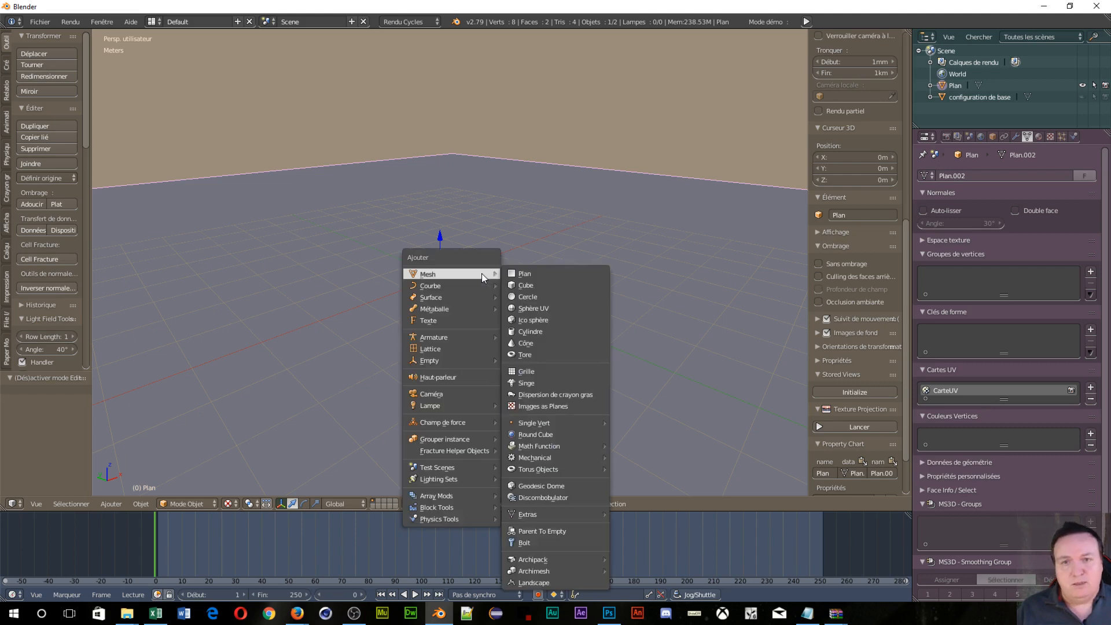
{"action": "left_click", "coordinate": [539, 285]}
{"action": "left_click_drag", "start_coordinate": [446, 237], "coordinate": [484, 176]}
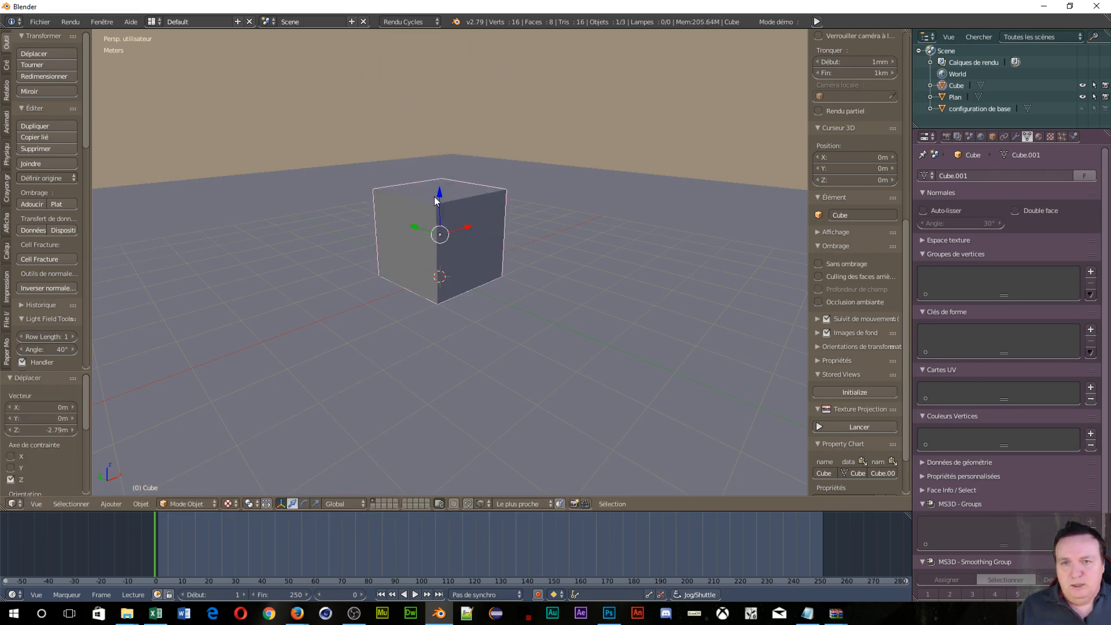
Step: Edit the cube in face selection mode with snapping toggled, and raise its top face 2.53 m along Z
{"action": "key", "text": "Tab"}
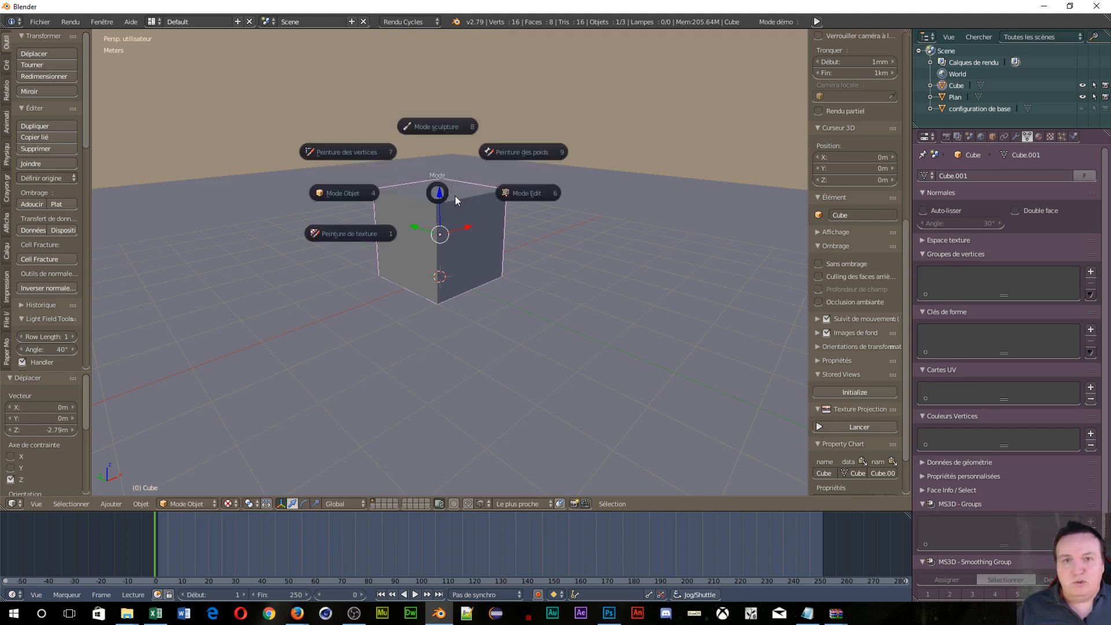
{"action": "left_click", "coordinate": [539, 190]}
{"action": "key", "text": "shift+Tab"}
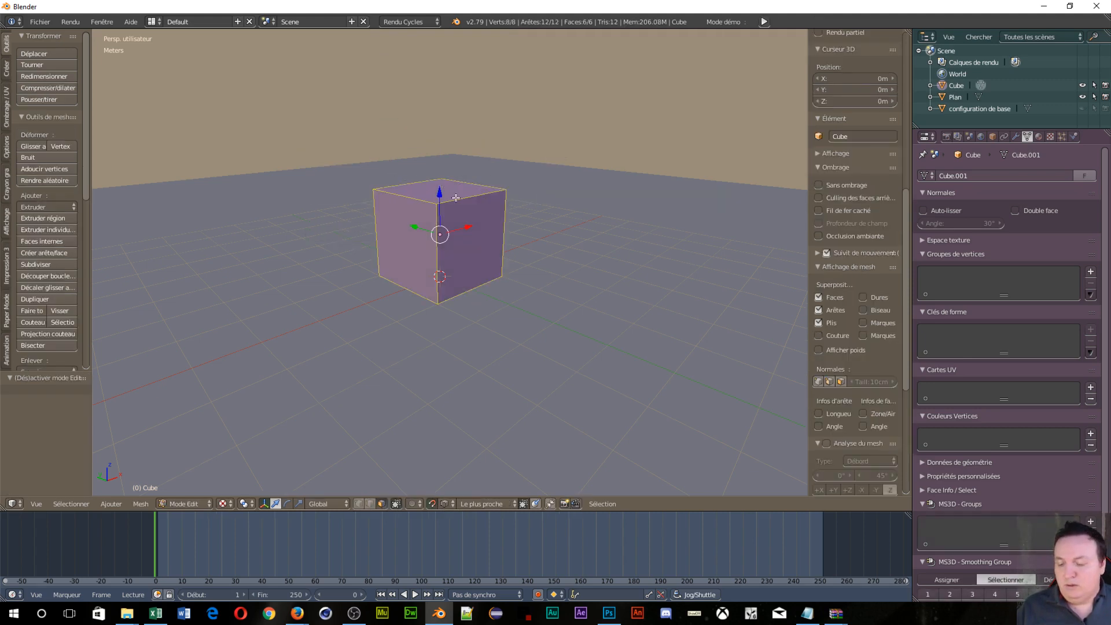
{"action": "key", "text": "ctrl+Tab"}
{"action": "left_click", "coordinate": [453, 217]}
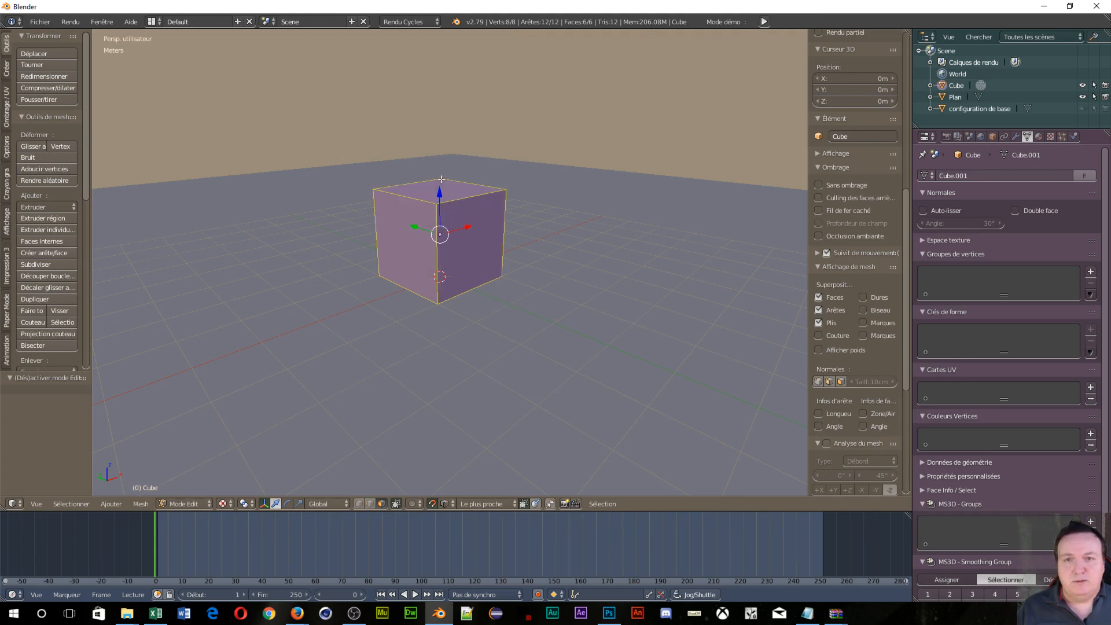
{"action": "right_click", "coordinate": [441, 184]}
{"action": "left_click_drag", "start_coordinate": [439, 157], "coordinate": [432, 26]}
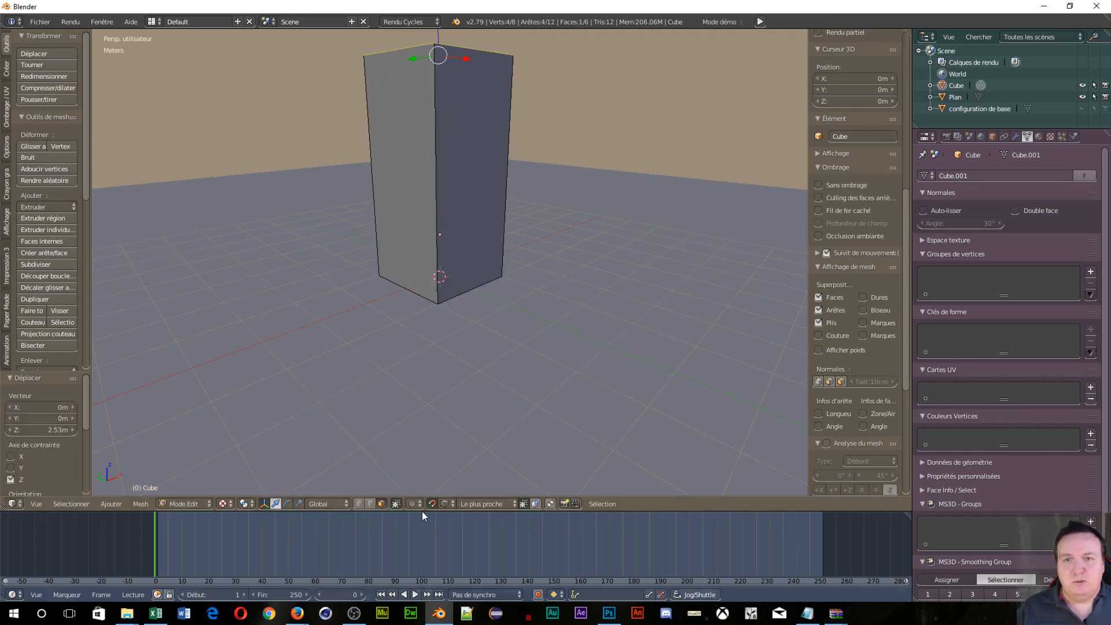
Step: Widen the block into a wall by moving its negative-X side face -3.08 m along X
{"action": "right_click", "coordinate": [397, 168]}
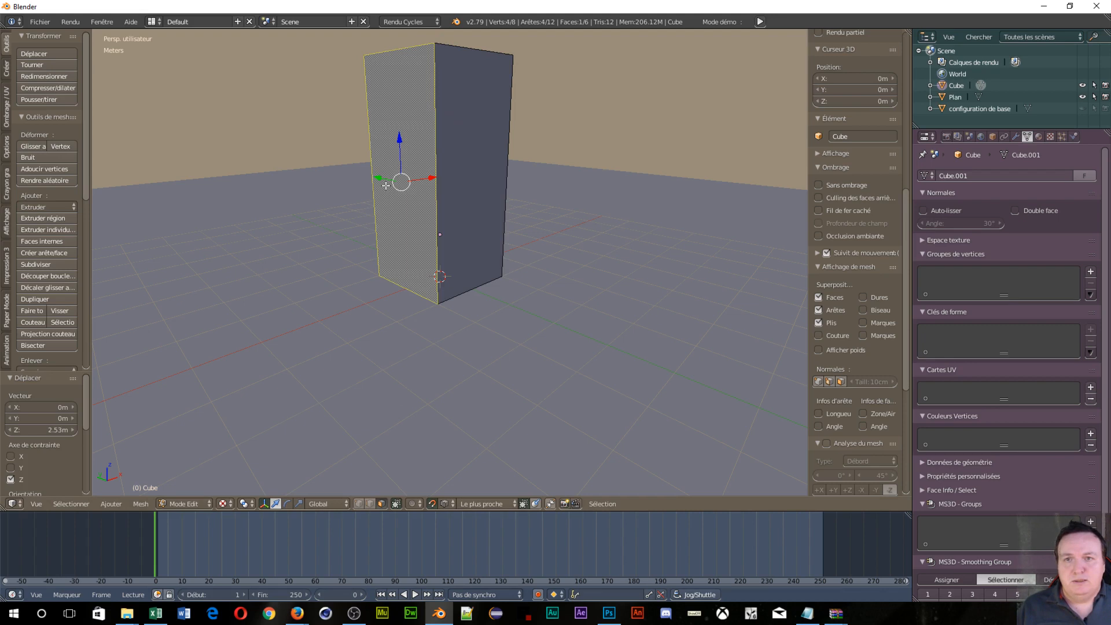
{"action": "left_click_drag", "start_coordinate": [435, 177], "coordinate": [227, 231]}
{"action": "scroll", "coordinate": [384, 245], "scroll_direction": "down", "scroll_amount": 5}
{"action": "scroll", "coordinate": [345, 267], "scroll_direction": "up", "scroll_amount": 4}
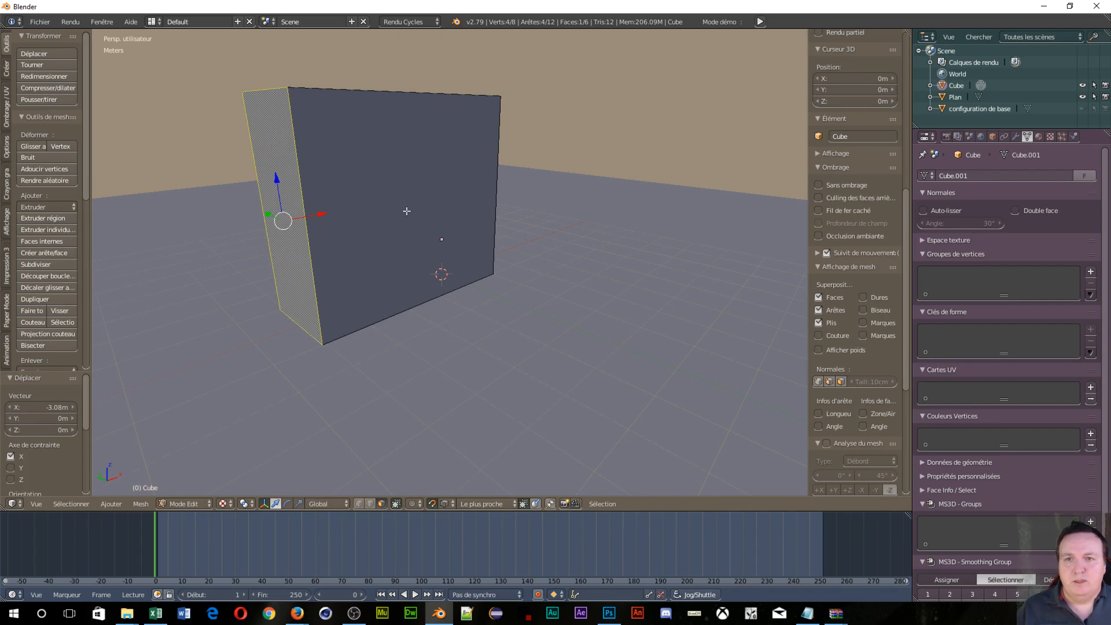
Step: Thin the wall by moving its large front face 99.6 cm along Y
{"action": "right_click_drag", "start_coordinate": [407, 211], "coordinate": [405, 212]}
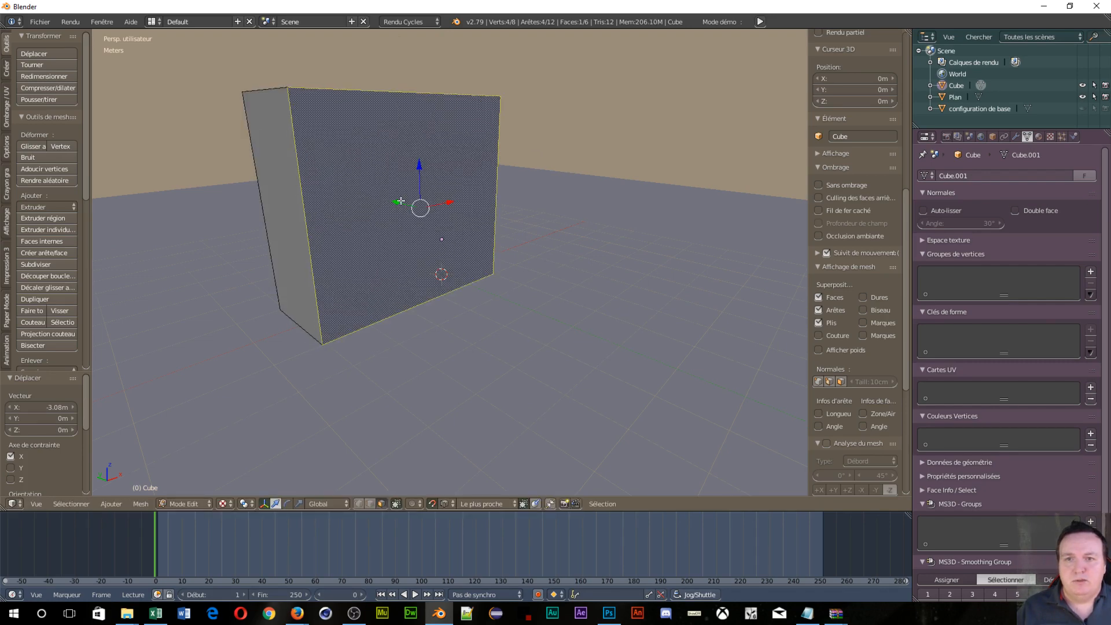
{"action": "left_click_drag", "start_coordinate": [403, 202], "coordinate": [336, 195]}
{"action": "scroll", "coordinate": [468, 315], "scroll_direction": "up", "scroll_amount": 4}
{"action": "scroll", "coordinate": [521, 231], "scroll_direction": "down", "scroll_amount": 3}
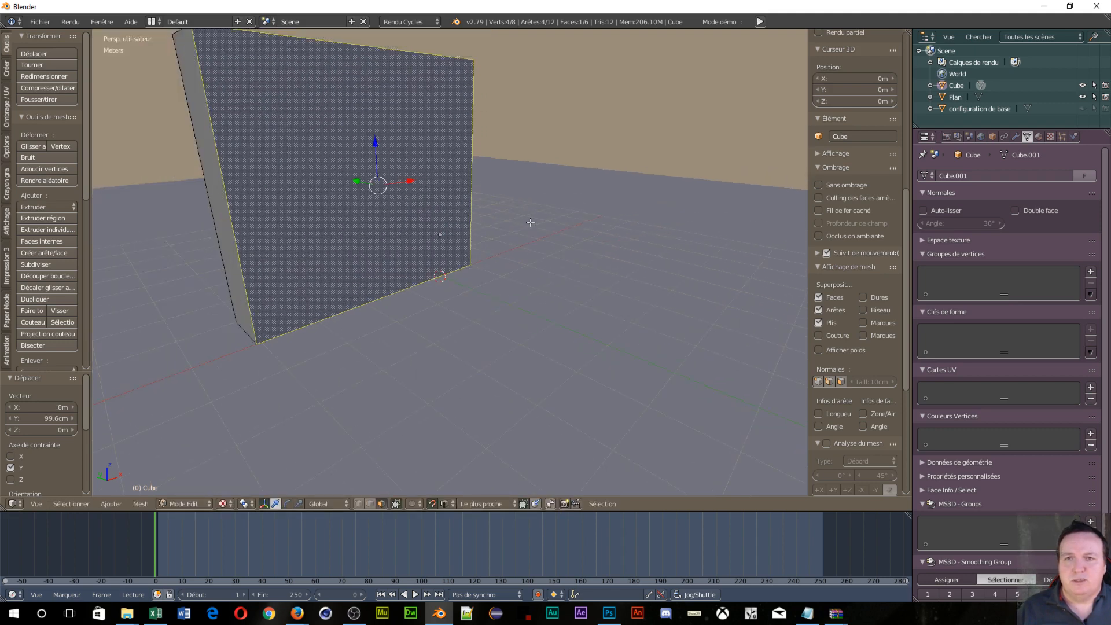
Step: Select the wall's two large opposite faces and unwrap them with Project from View in orthographic front view
{"action": "middle_click_drag", "start_coordinate": [313, 234], "coordinate": [499, 215]}
{"action": "right_click", "coordinate": [498, 189], "text": "shift"}
{"action": "middle_click_drag", "start_coordinate": [699, 186], "coordinate": [479, 186]}
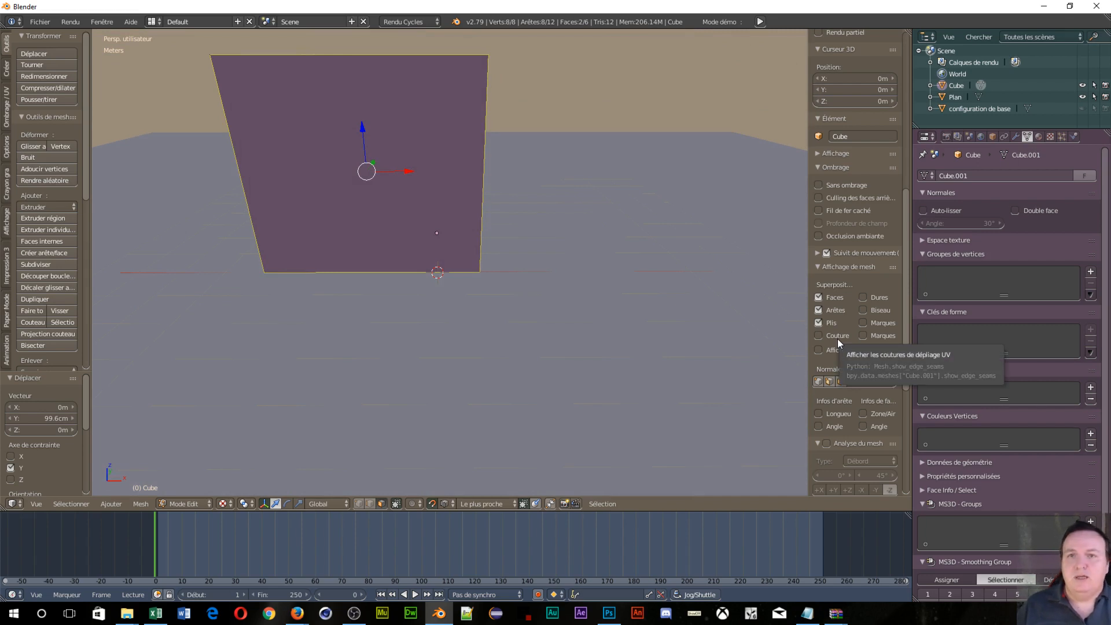
{"action": "key", "text": "KP_1"}
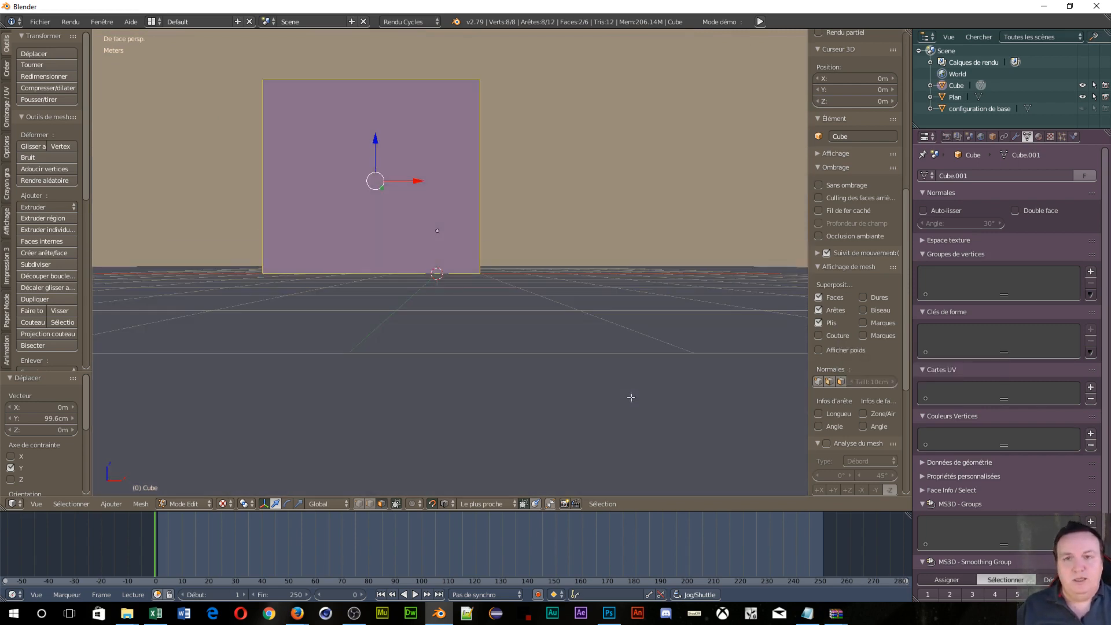
{"action": "key", "text": "KP_5"}
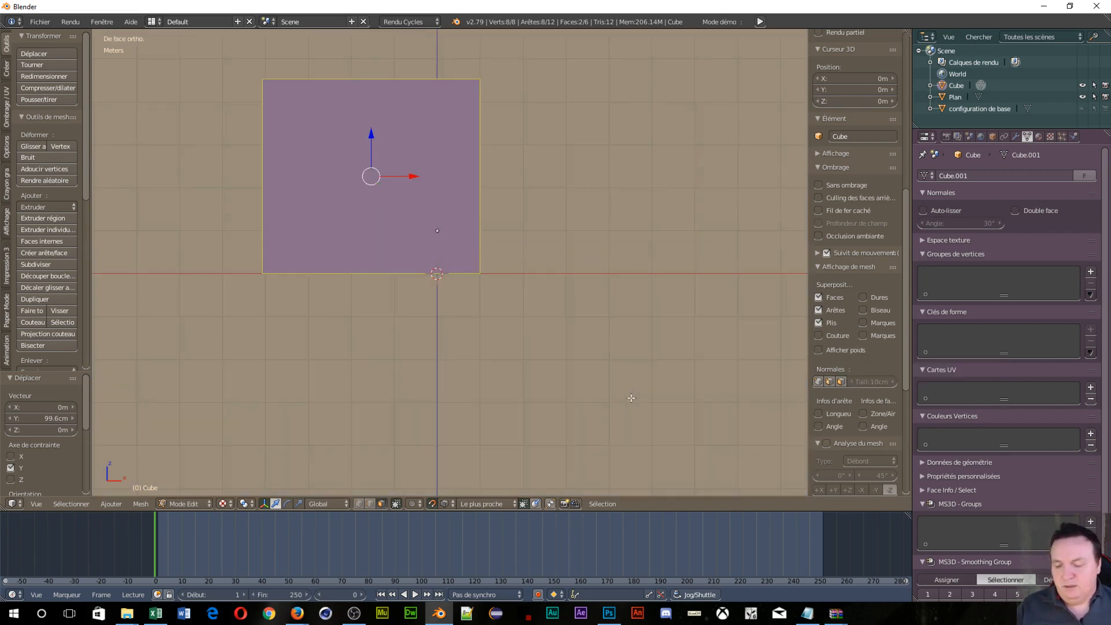
{"action": "key", "text": "u"}
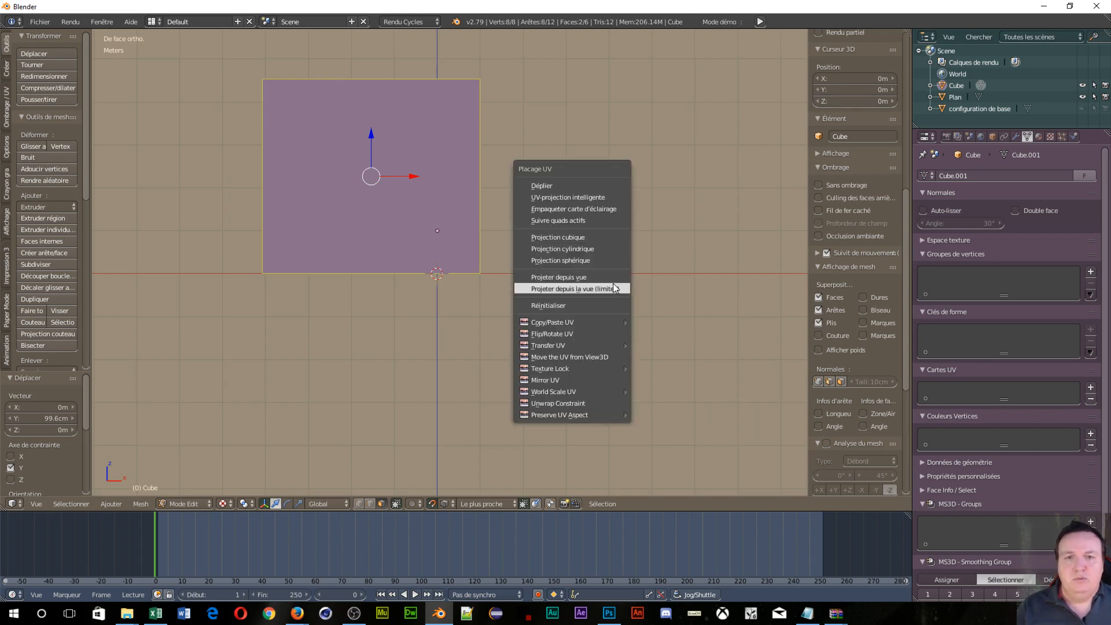
{"action": "left_click", "coordinate": [603, 277]}
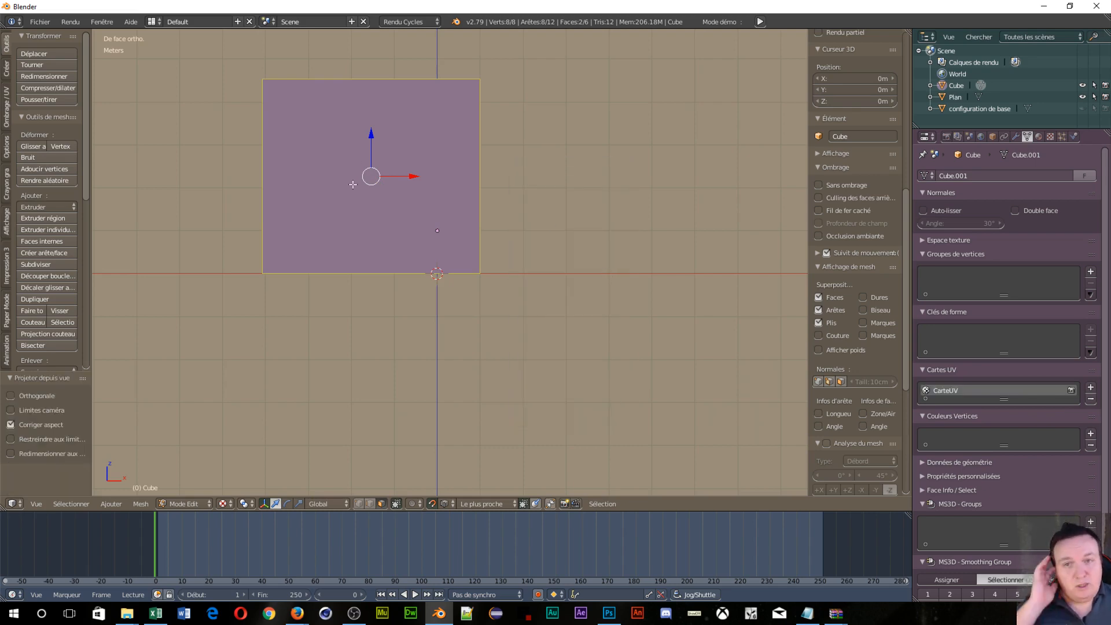
{"action": "middle_click_drag", "start_coordinate": [451, 199], "coordinate": [502, 231]}
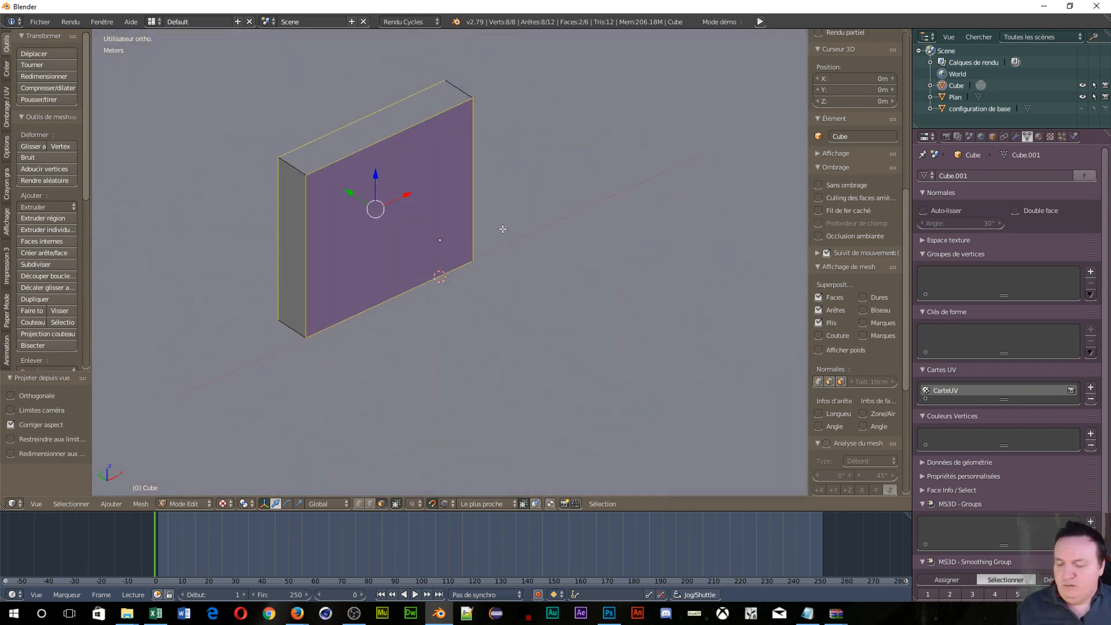
{"action": "key", "text": "shift+d"}
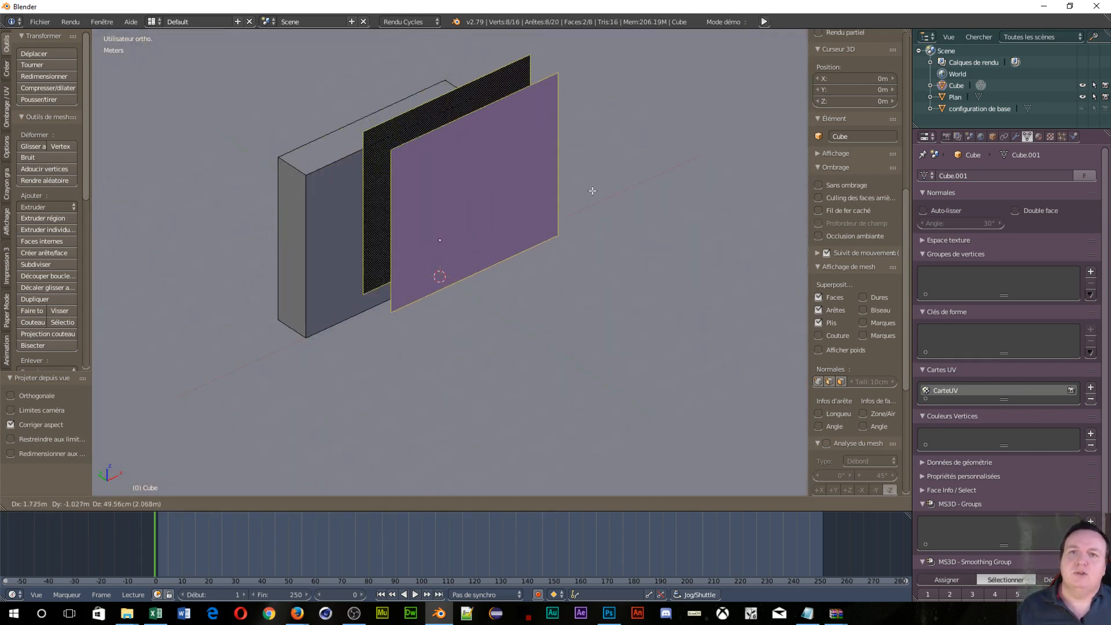
{"action": "right_click", "coordinate": [651, 174]}
Step: Select the whole wall mesh and duplicate it 7.24 m along X
{"action": "key", "text": "a"}
{"action": "key", "text": "a"}
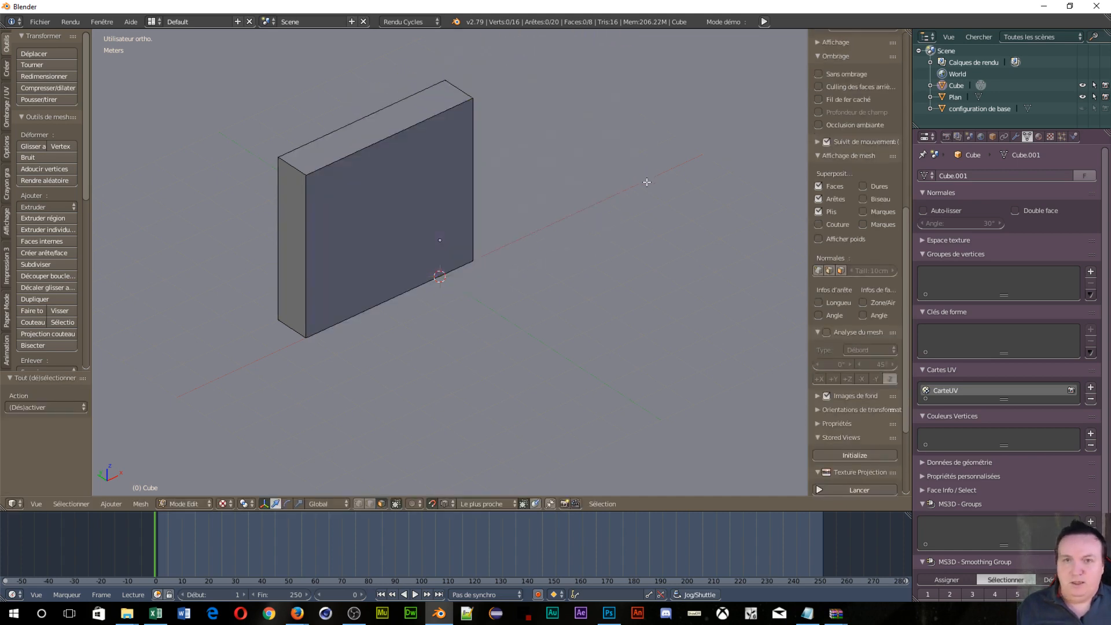
{"action": "key", "text": "shift+d"}
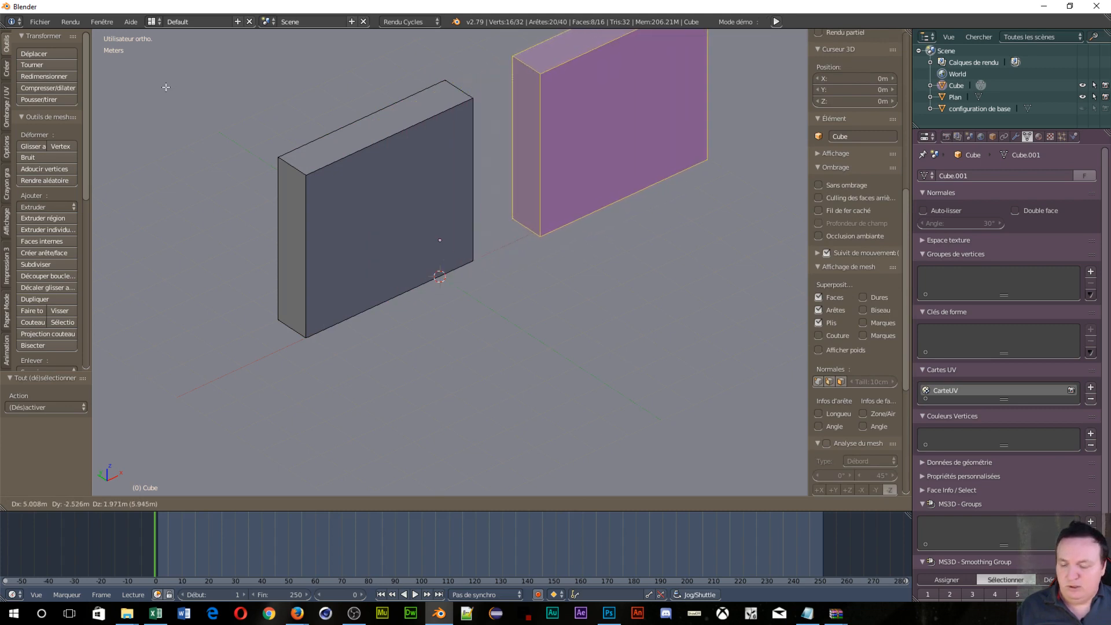
{"action": "key", "text": "x"}
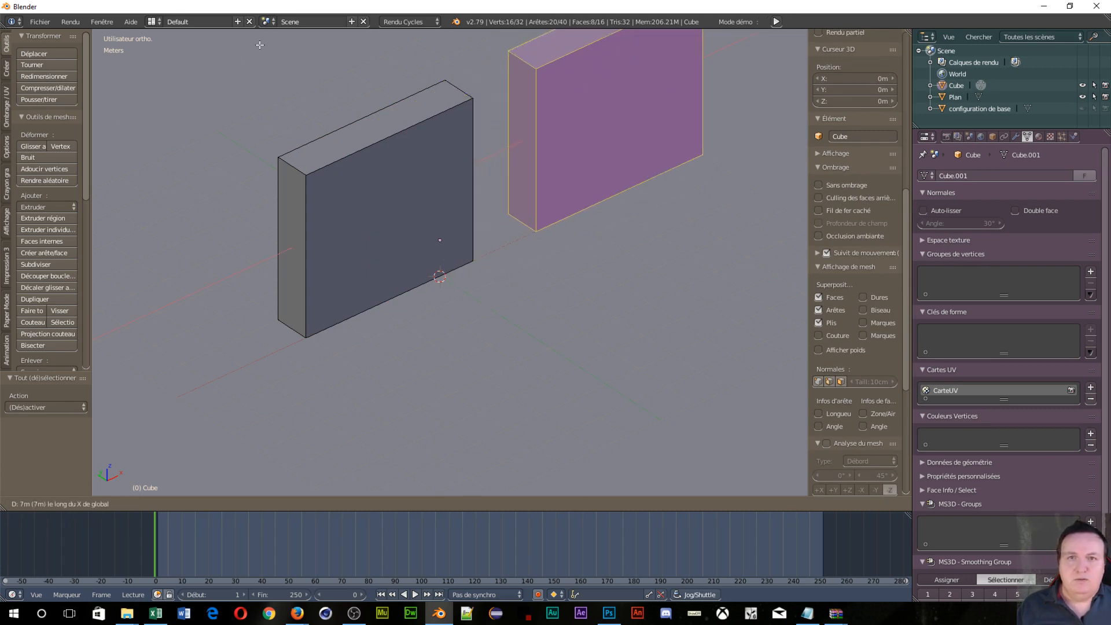
{"action": "left_click", "coordinate": [281, 44]}
{"action": "scroll", "coordinate": [479, 145], "scroll_direction": "down", "scroll_amount": 4}
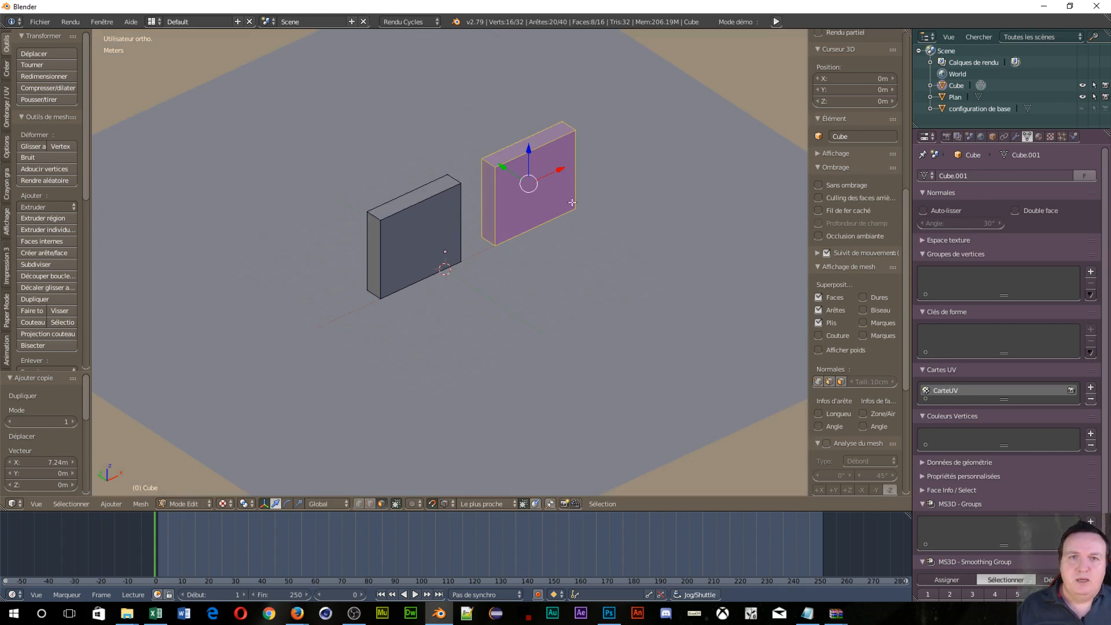
{"action": "middle_click_drag", "start_coordinate": [591, 203], "coordinate": [548, 239]}
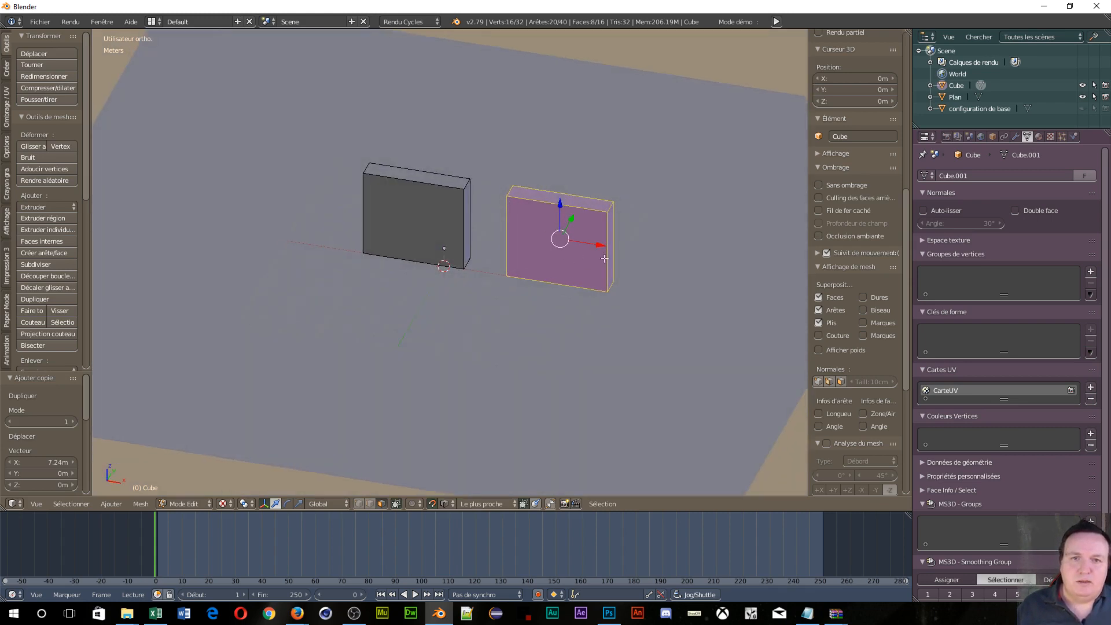
{"action": "scroll", "coordinate": [605, 257], "scroll_direction": "up", "scroll_amount": 5}
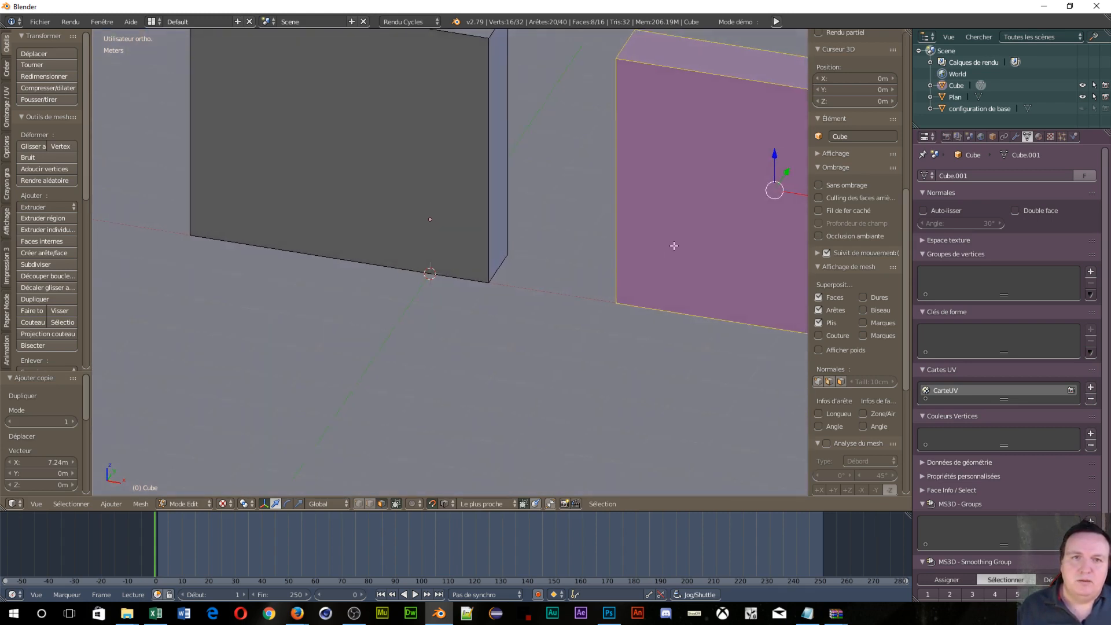
{"action": "middle_click_drag", "start_coordinate": [674, 245], "coordinate": [379, 250], "text": "shift"}
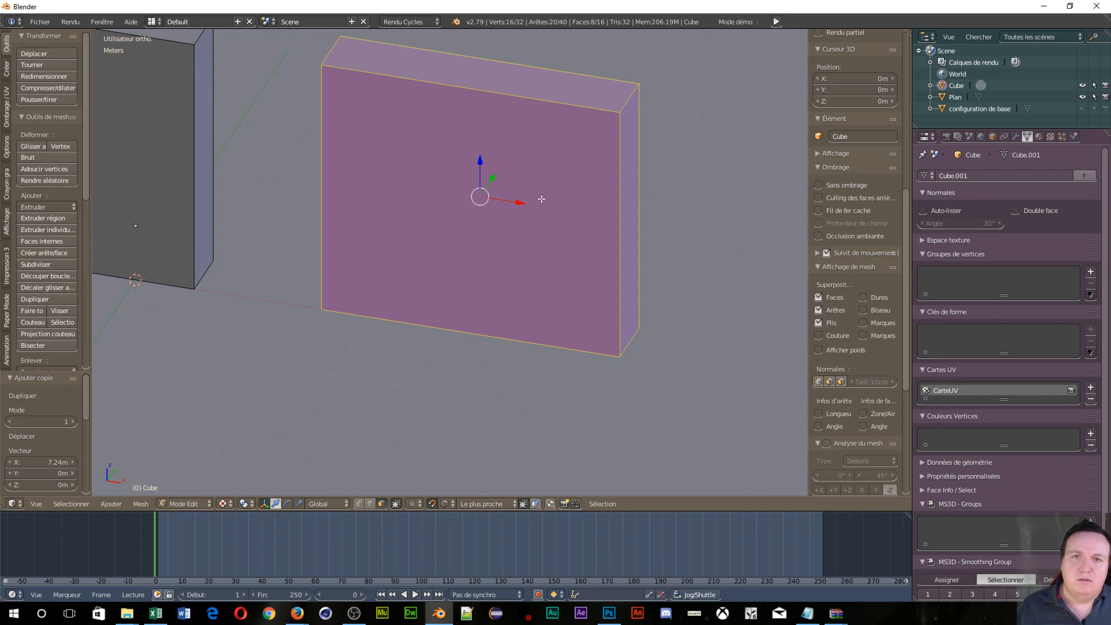
Step: Narrow the duplicated wall by scaling it to 0.456 along the X axis
{"action": "key", "text": "s"}
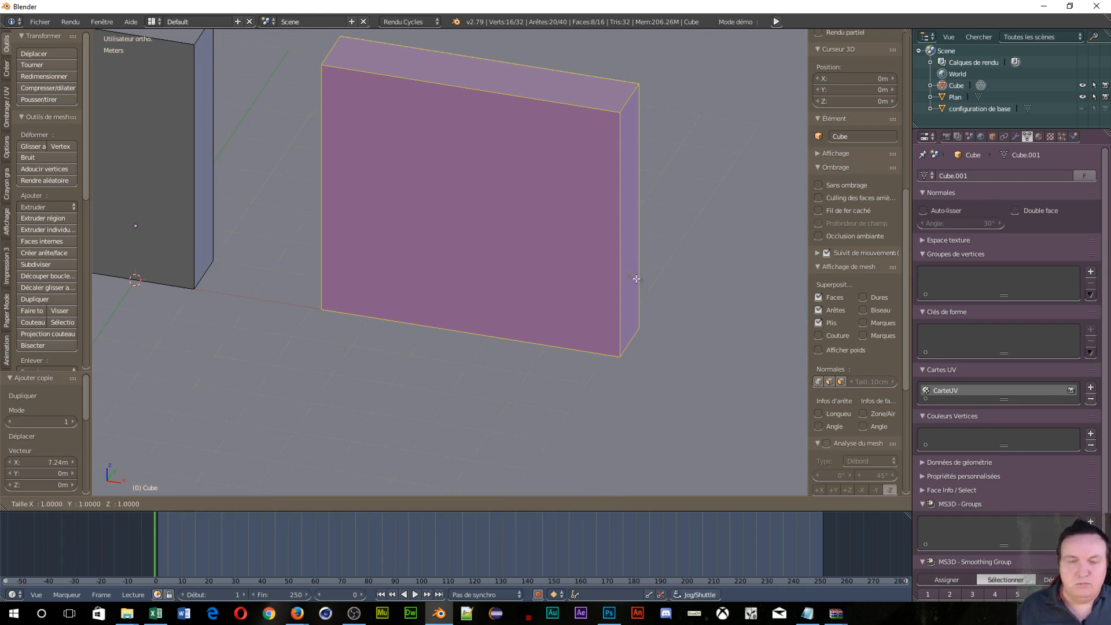
{"action": "key", "text": "x"}
{"action": "left_click", "coordinate": [547, 246]}
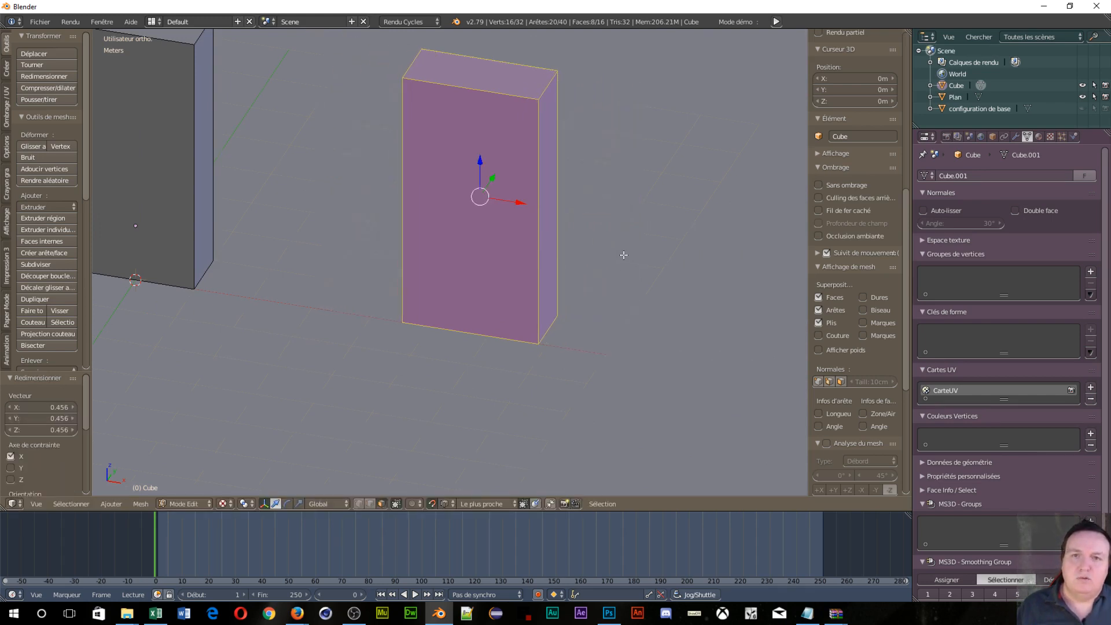
Step: Rotate the duplicated wall -38.7° about the Z axis
{"action": "key", "text": "r"}
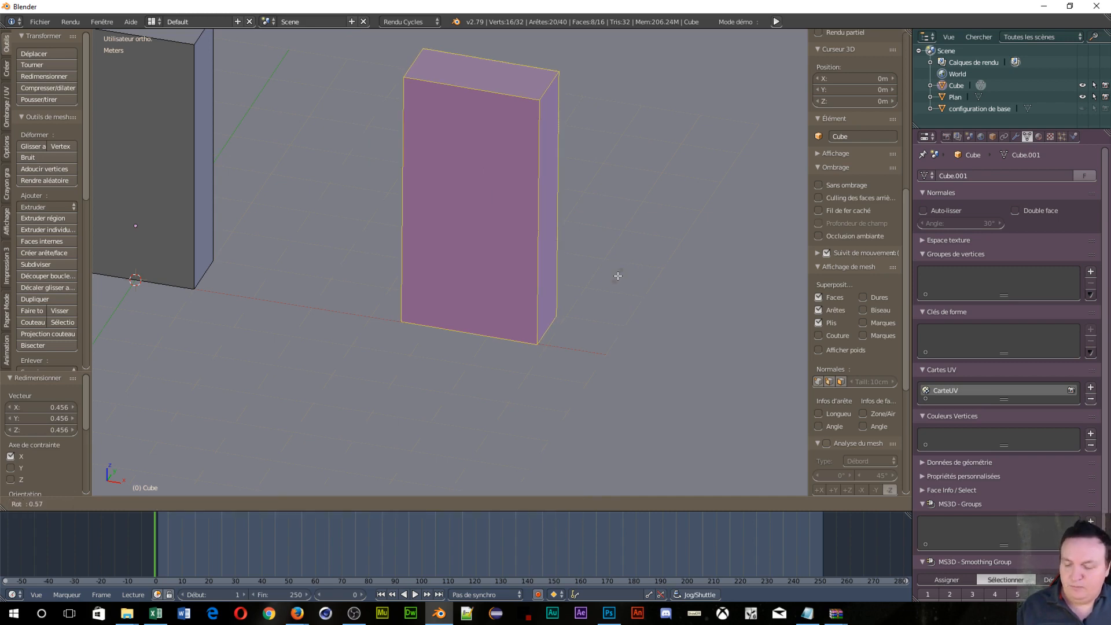
{"action": "key", "text": "Escape"}
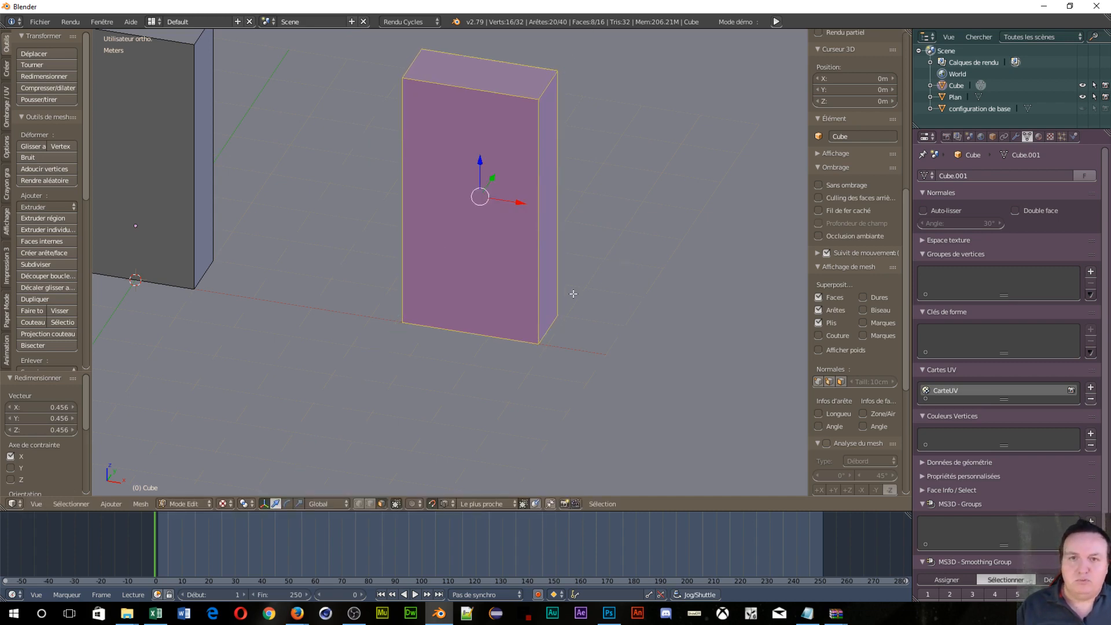
{"action": "key", "text": "r"}
{"action": "key", "text": "z"}
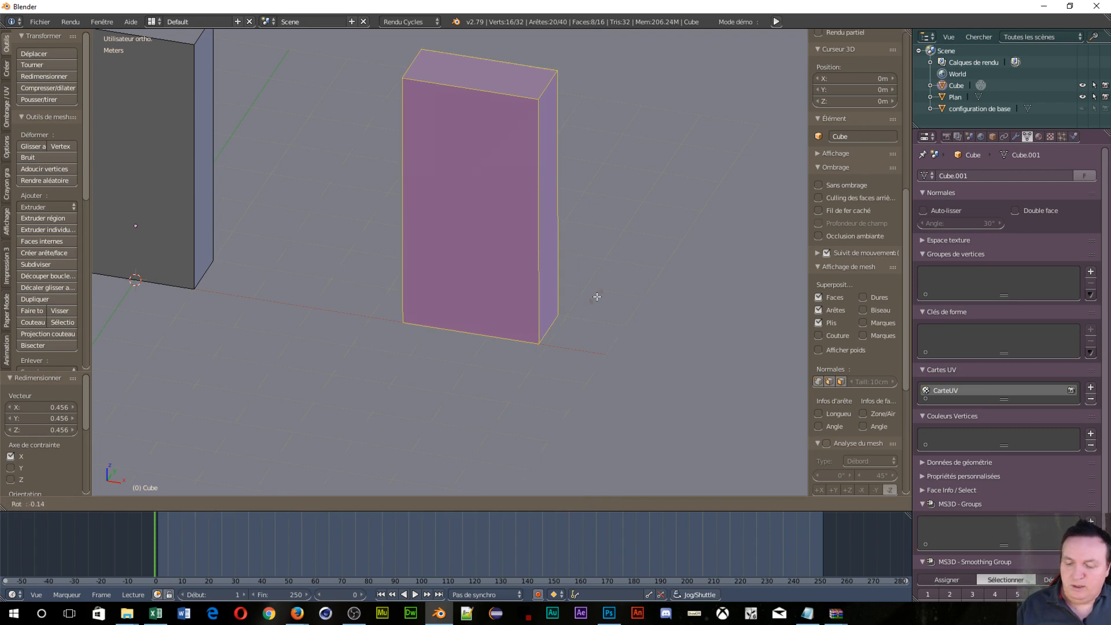
{"action": "left_click", "coordinate": [556, 352]}
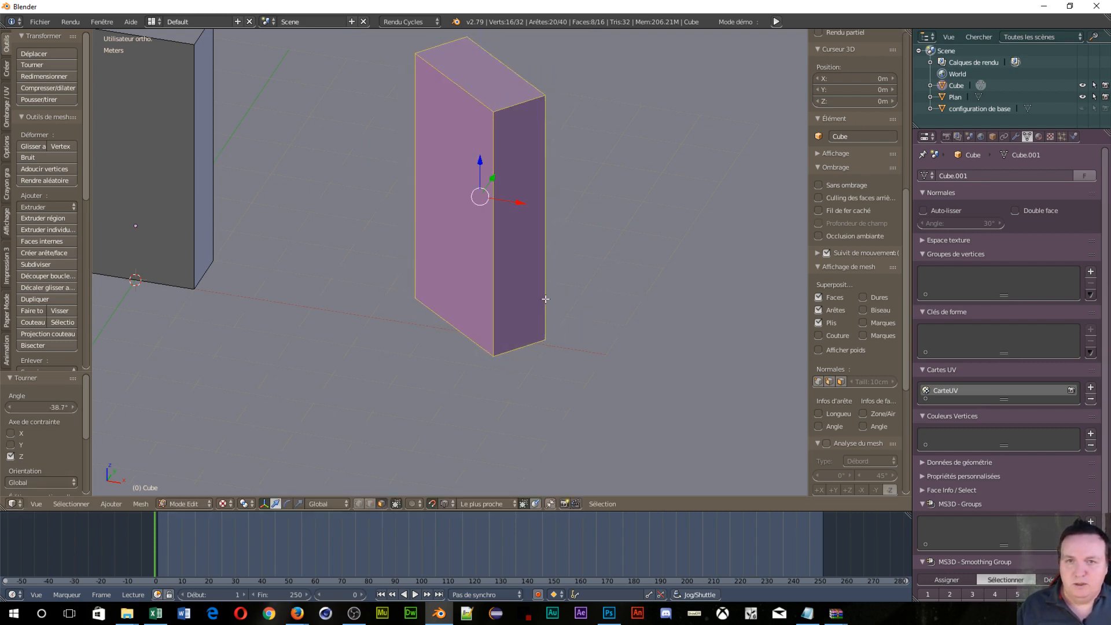
Step: Bring both wall blocks and the ground plane into view and open the World settings
{"action": "middle_click_drag", "start_coordinate": [529, 247], "coordinate": [586, 256]}
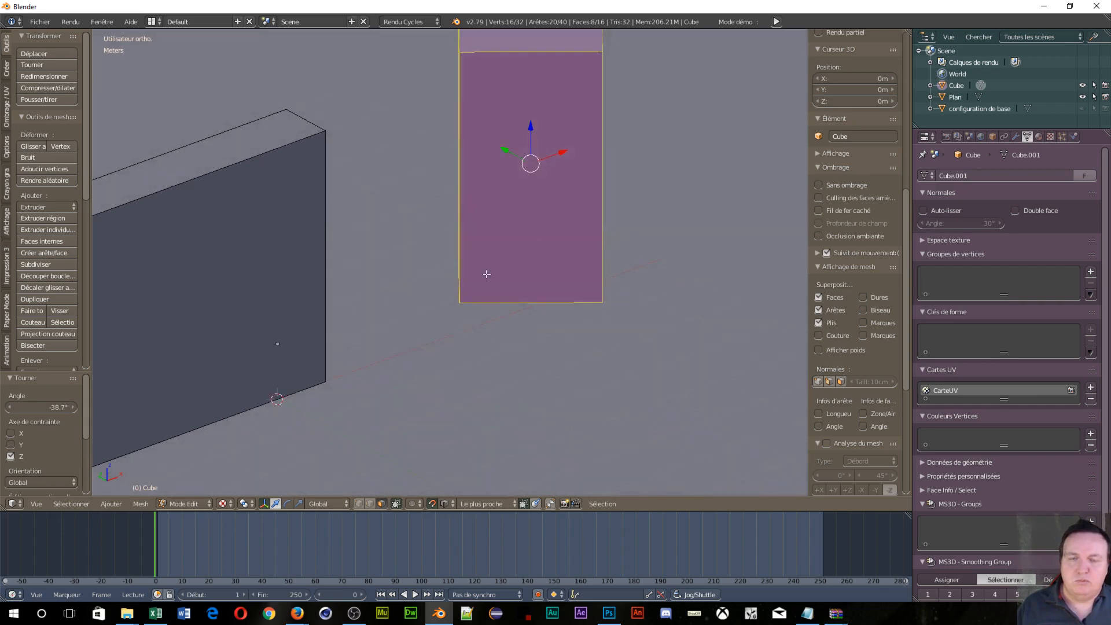
{"action": "scroll", "coordinate": [488, 262], "scroll_direction": "down", "scroll_amount": 3}
{"action": "mouse_move", "coordinate": [502, 272]}
{"action": "middle_mouse_down"}
{"action": "mouse_move", "coordinate": [473, 241]}
{"action": "mouse_move", "coordinate": [507, 255]}
{"action": "middle_mouse_up"}
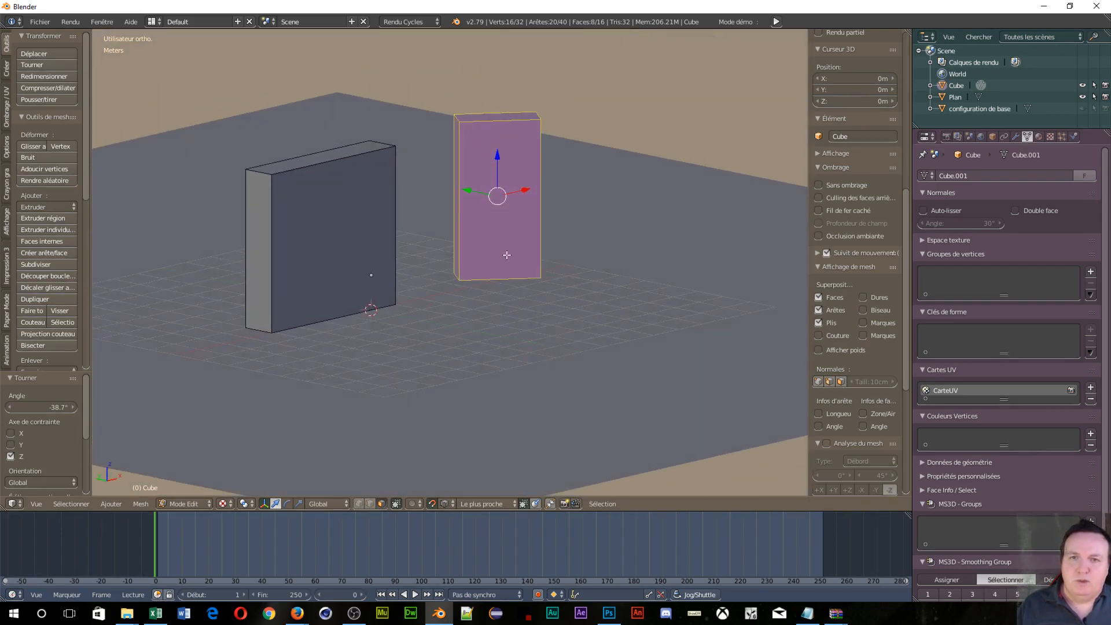
{"action": "scroll", "coordinate": [496, 321], "scroll_direction": "up", "scroll_amount": 1}
{"action": "left_click", "coordinate": [980, 137]}
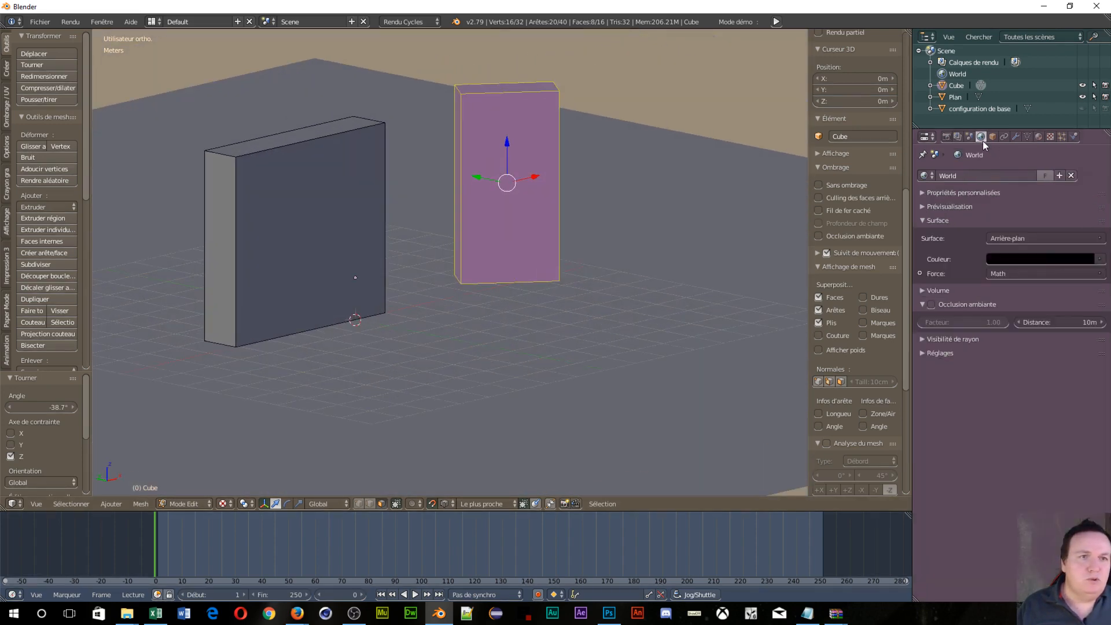
{"action": "left_click", "coordinate": [1047, 261]}
{"action": "left_click", "coordinate": [1072, 237]}
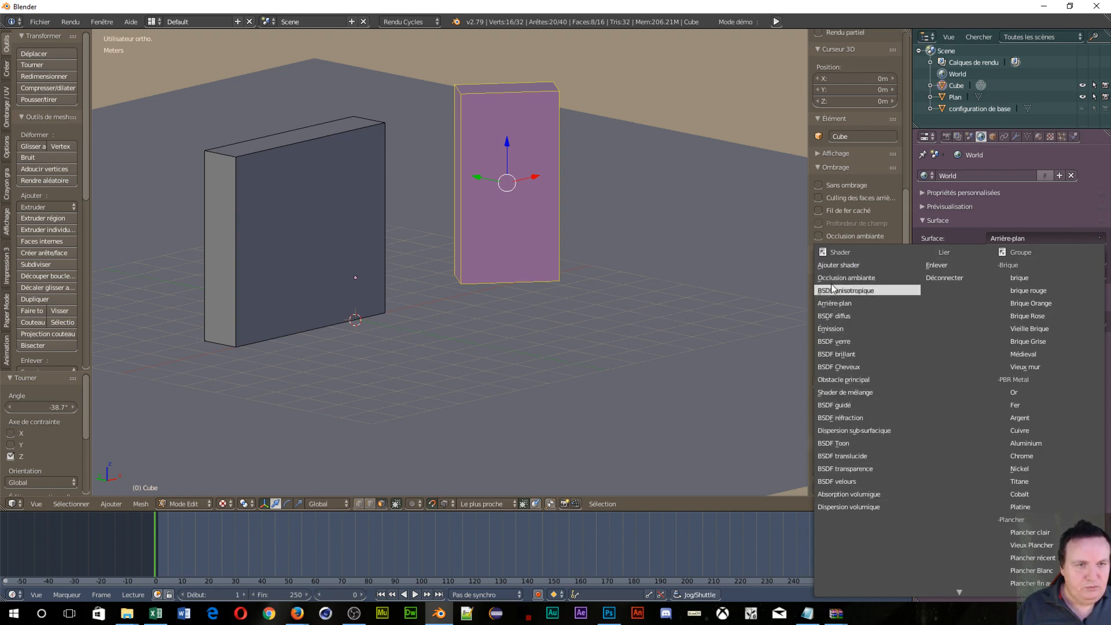
{"action": "left_click", "coordinate": [1019, 220]}
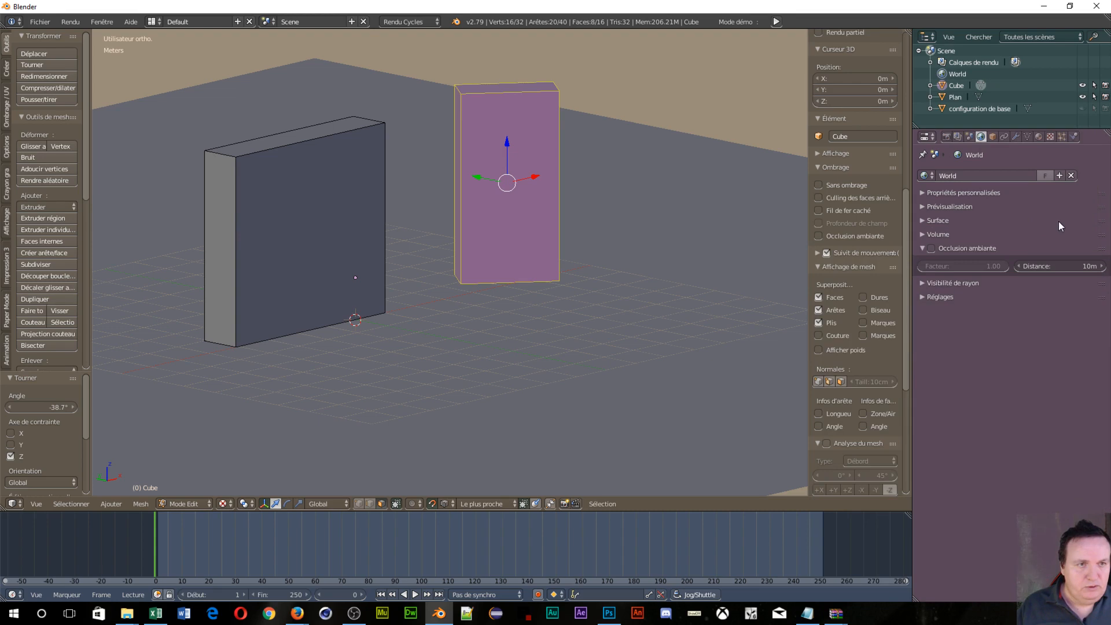
{"action": "left_click", "coordinate": [925, 193]}
{"action": "left_click", "coordinate": [922, 194]}
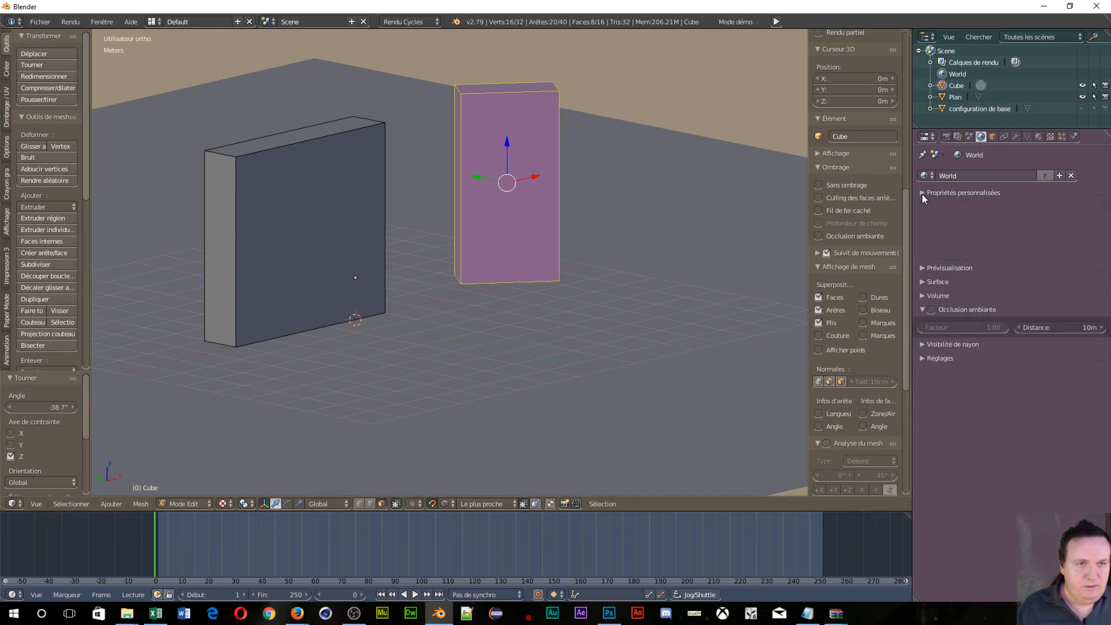
{"action": "left_click", "coordinate": [925, 207]}
{"action": "left_click", "coordinate": [926, 207]}
{"action": "left_click", "coordinate": [926, 220]}
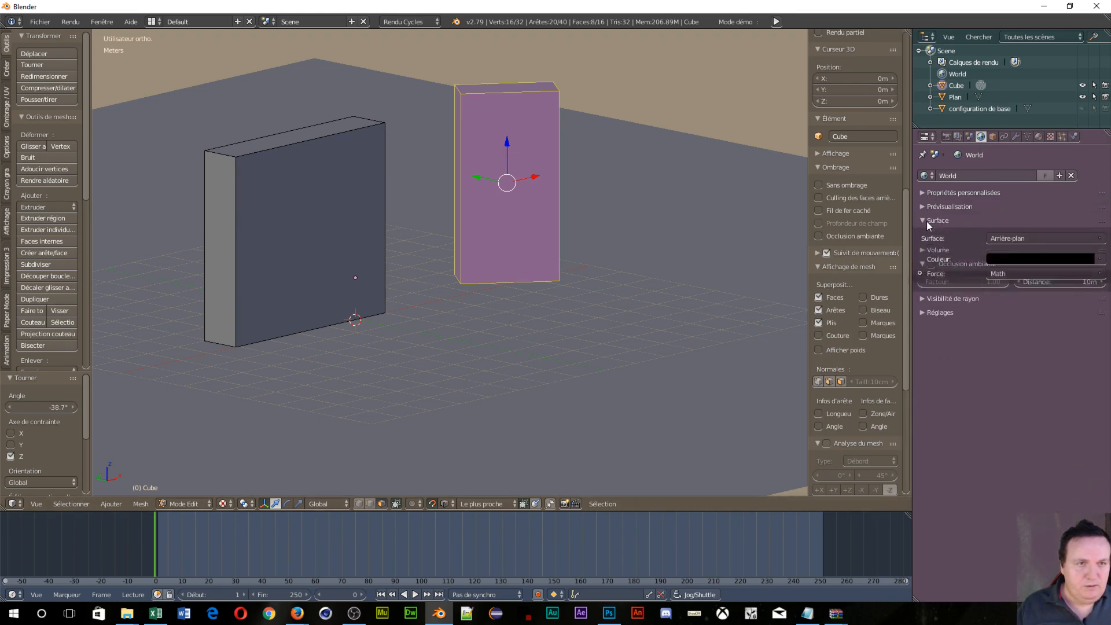
Step: Assign an environment texture to the world background colour and load téléchargé.jpg from the desktop's hdri folder
{"action": "left_click", "coordinate": [1102, 262]}
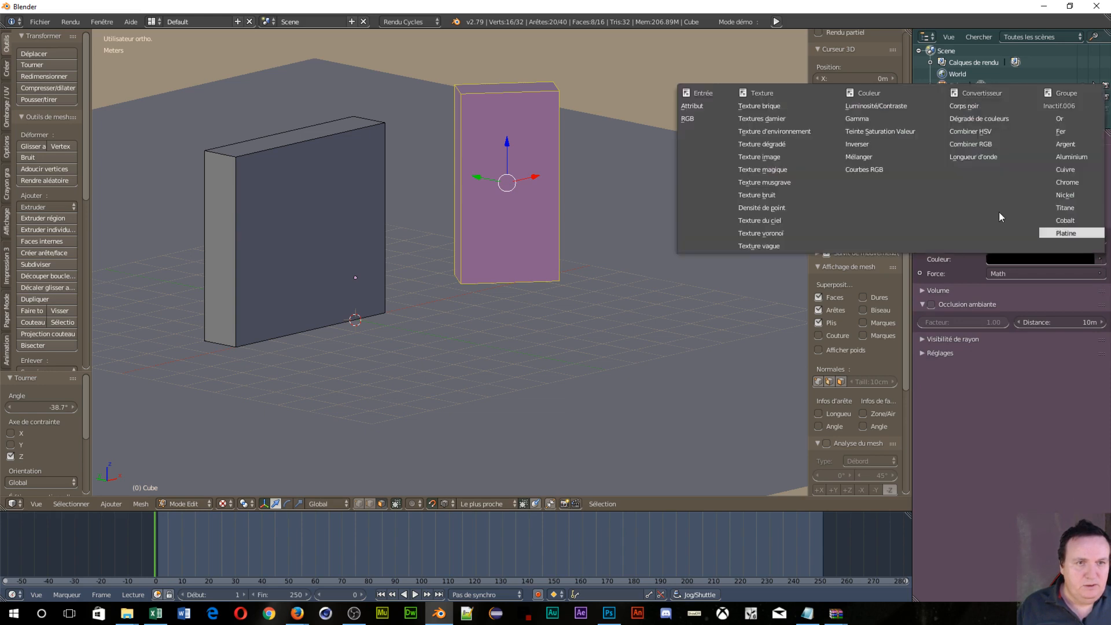
{"action": "left_click", "coordinate": [781, 138]}
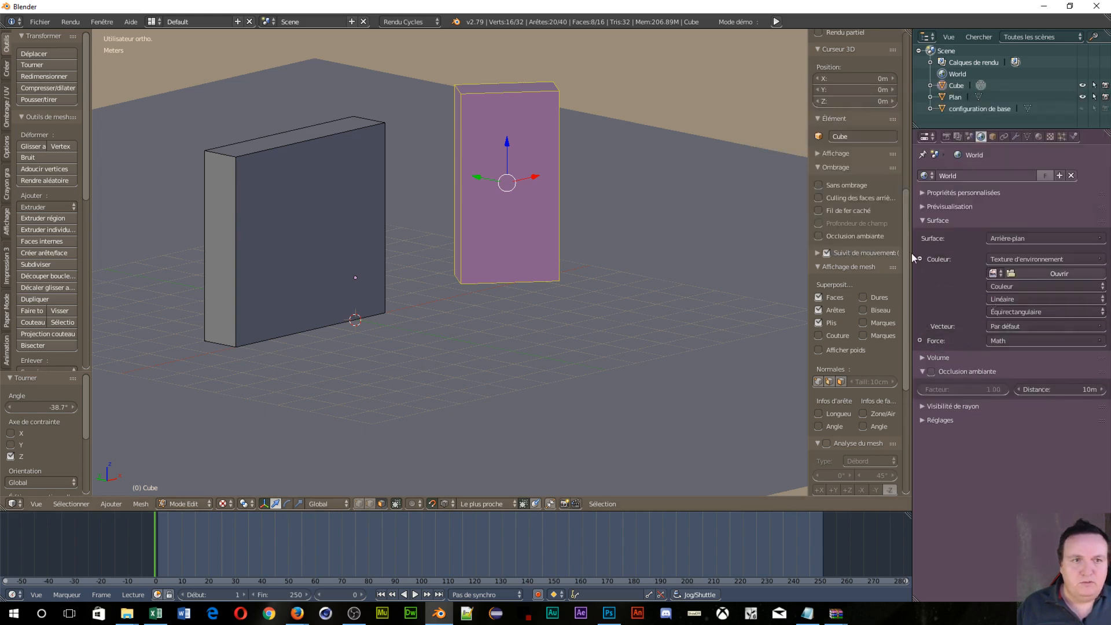
{"action": "left_click", "coordinate": [1038, 276]}
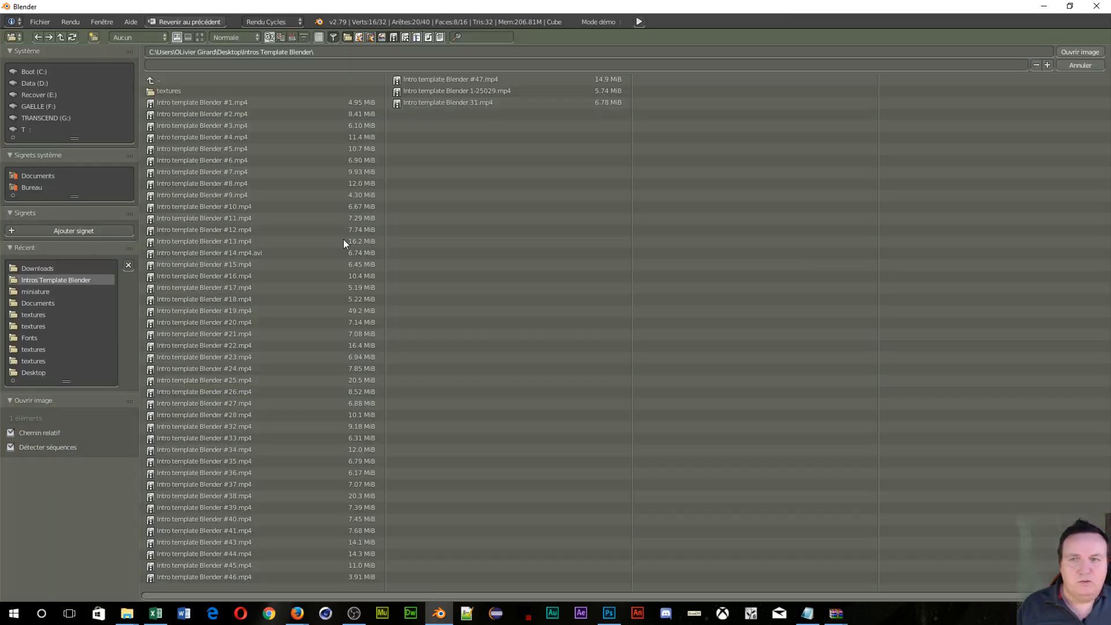
{"action": "left_click", "coordinate": [36, 83]}
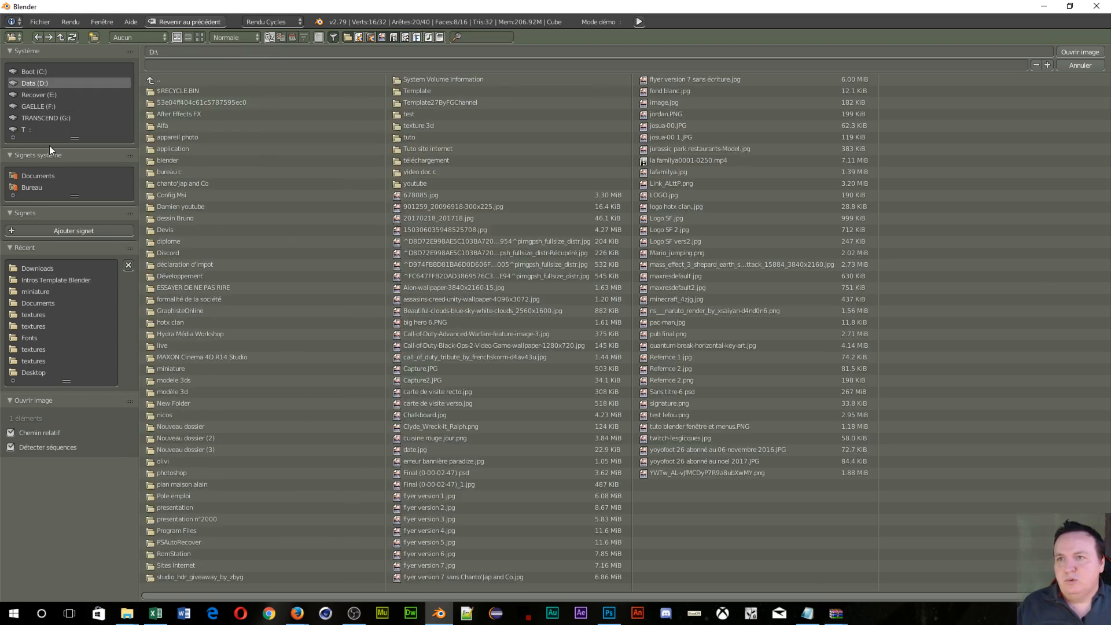
{"action": "left_click", "coordinate": [34, 178]}
{"action": "left_click", "coordinate": [34, 188]}
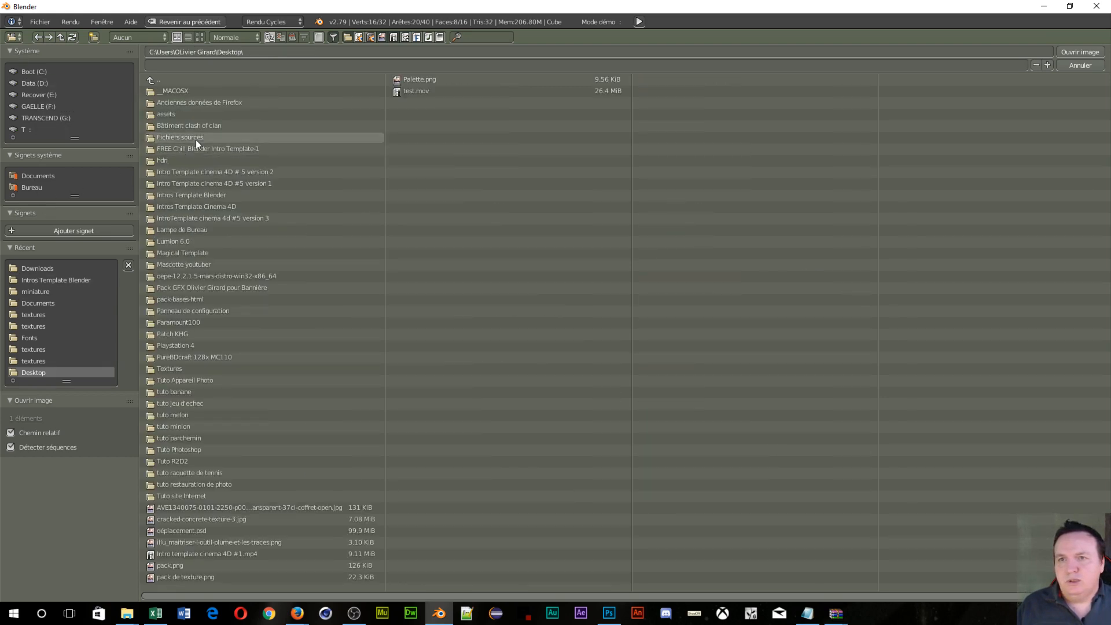
{"action": "left_click", "coordinate": [176, 161]}
{"action": "left_click", "coordinate": [200, 37]}
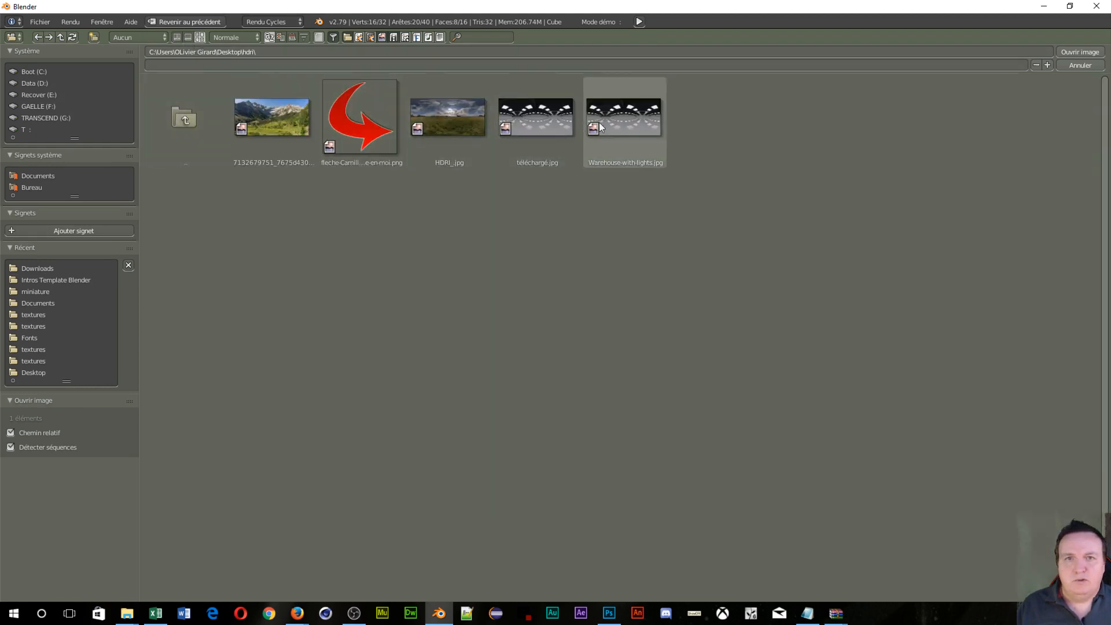
{"action": "left_click", "coordinate": [533, 112]}
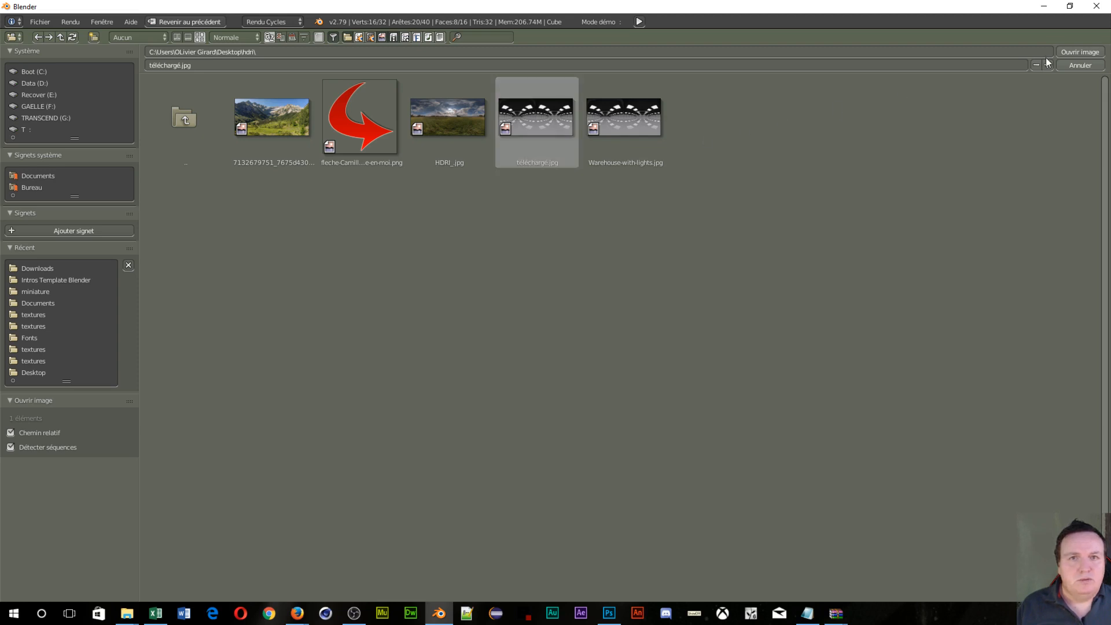
{"action": "left_click", "coordinate": [1067, 52]}
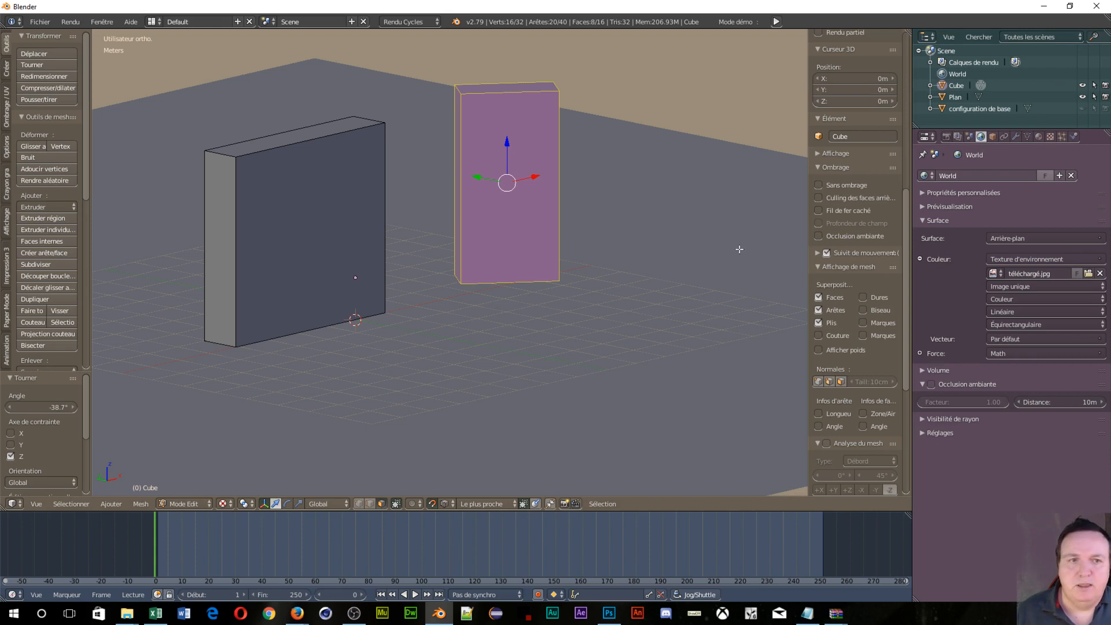
Step: Set the 3D view to perspective with rendered shading and preview the walls lit by the environment image
{"action": "middle_click_drag", "start_coordinate": [739, 248], "coordinate": [702, 245]}
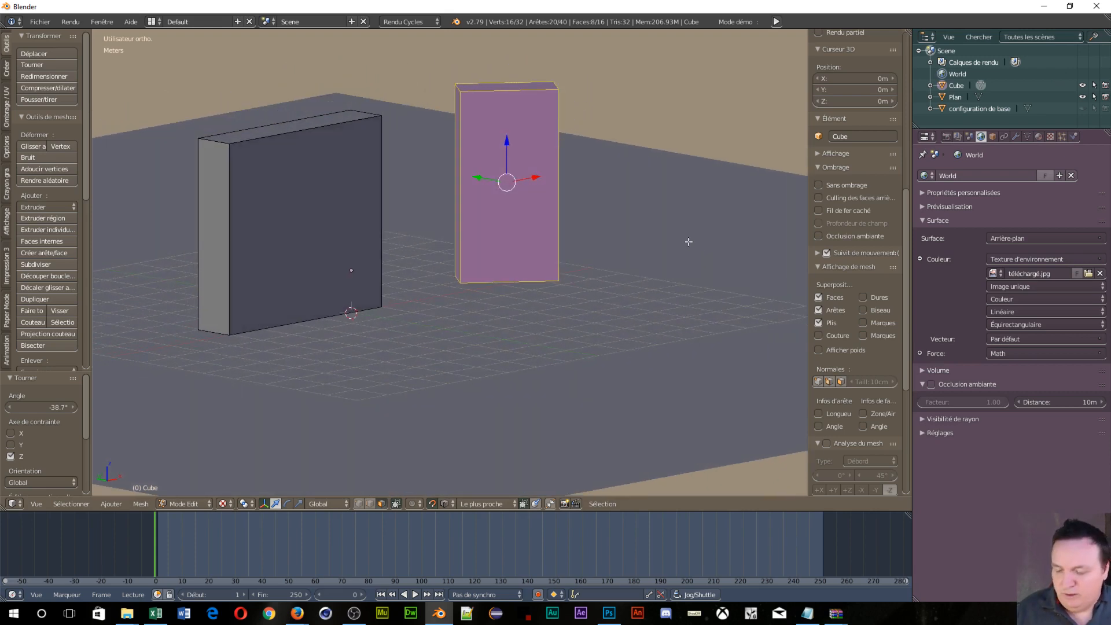
{"action": "key", "text": "KP_5"}
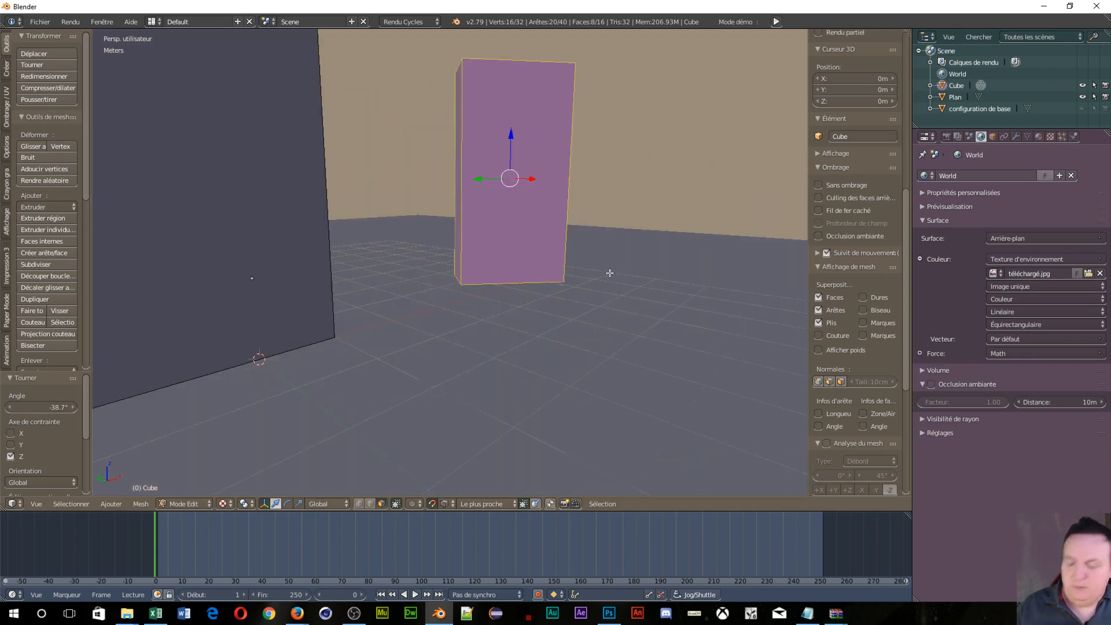
{"action": "mouse_move", "coordinate": [610, 272]}
{"action": "middle_mouse_down"}
{"action": "mouse_move", "coordinate": [473, 325]}
{"action": "mouse_move", "coordinate": [590, 322]}
{"action": "mouse_move", "coordinate": [616, 304]}
{"action": "mouse_move", "coordinate": [610, 285]}
{"action": "middle_mouse_up"}
{"action": "scroll", "coordinate": [616, 305], "scroll_direction": "down", "scroll_amount": 5}
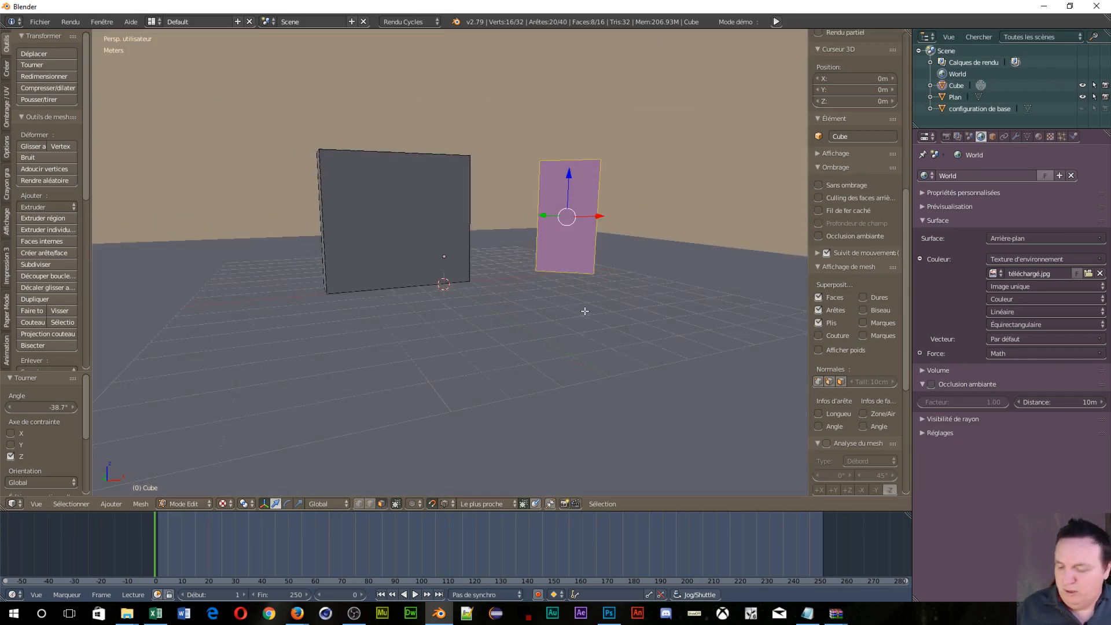
{"action": "key", "text": "shift+z"}
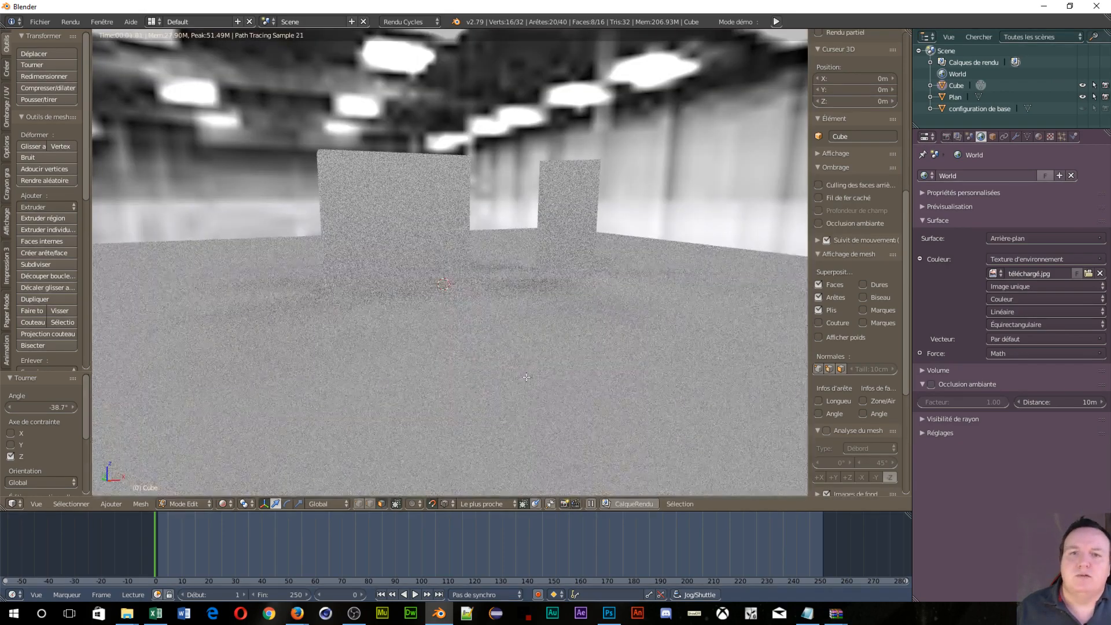
{"action": "scroll", "coordinate": [581, 313], "scroll_direction": "up", "scroll_amount": 3}
{"action": "scroll", "coordinate": [581, 314], "scroll_direction": "up", "scroll_amount": 2}
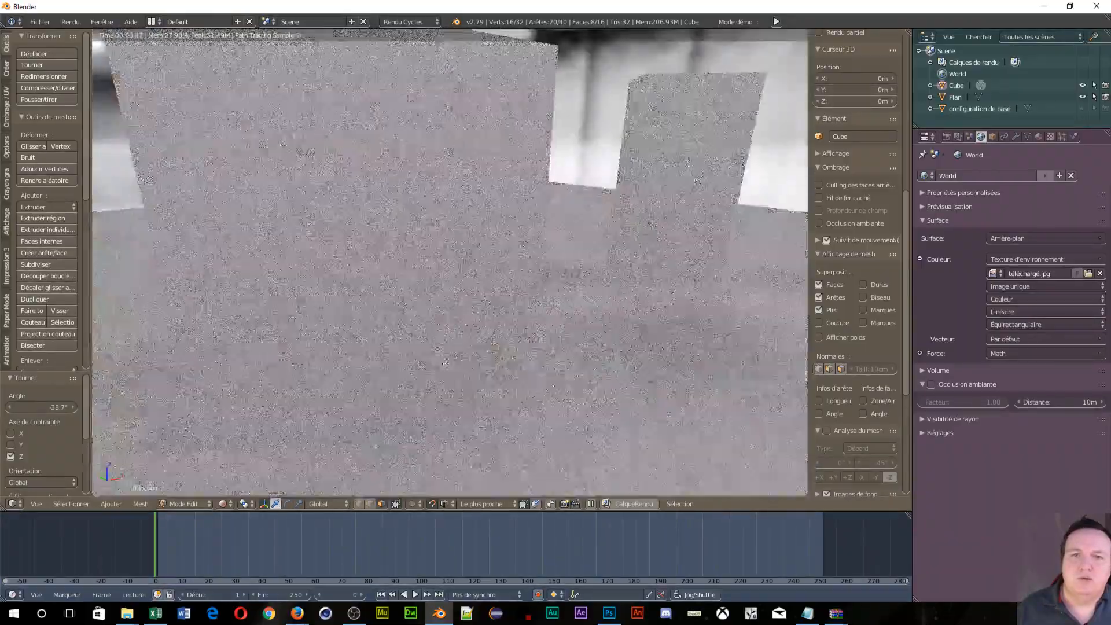
{"action": "scroll", "coordinate": [581, 314], "scroll_direction": "down", "scroll_amount": 2}
{"action": "middle_click_drag", "start_coordinate": [581, 313], "coordinate": [562, 305]}
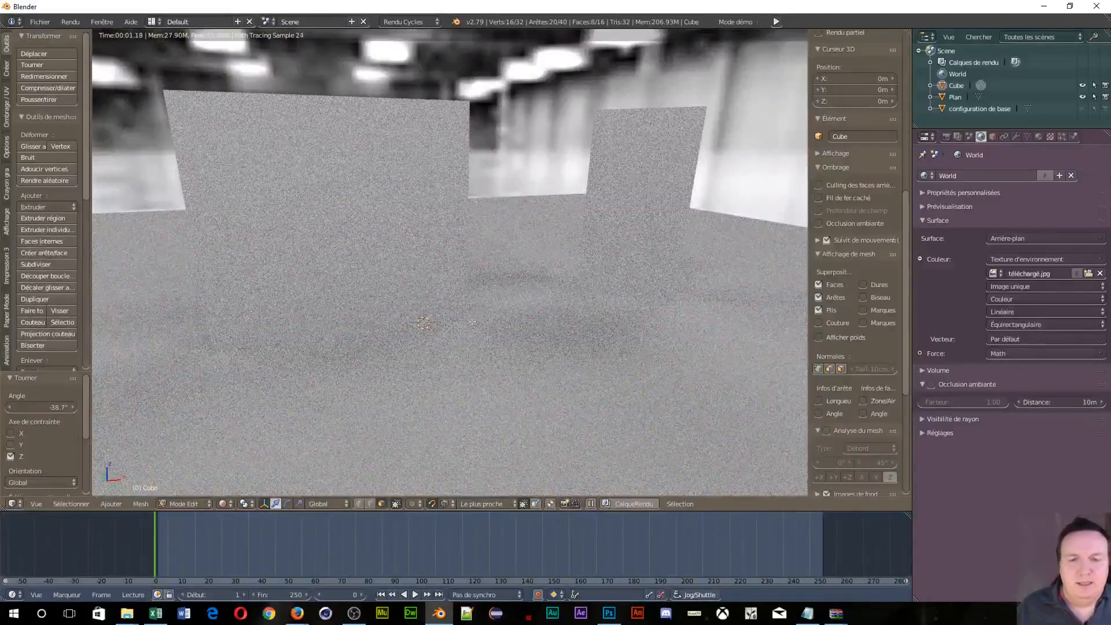
Step: Split the 3D view vertically, hide the side panels of the rendered view and make the new area a node editor
{"action": "left_click_drag", "start_coordinate": [908, 33], "coordinate": [605, 42]}
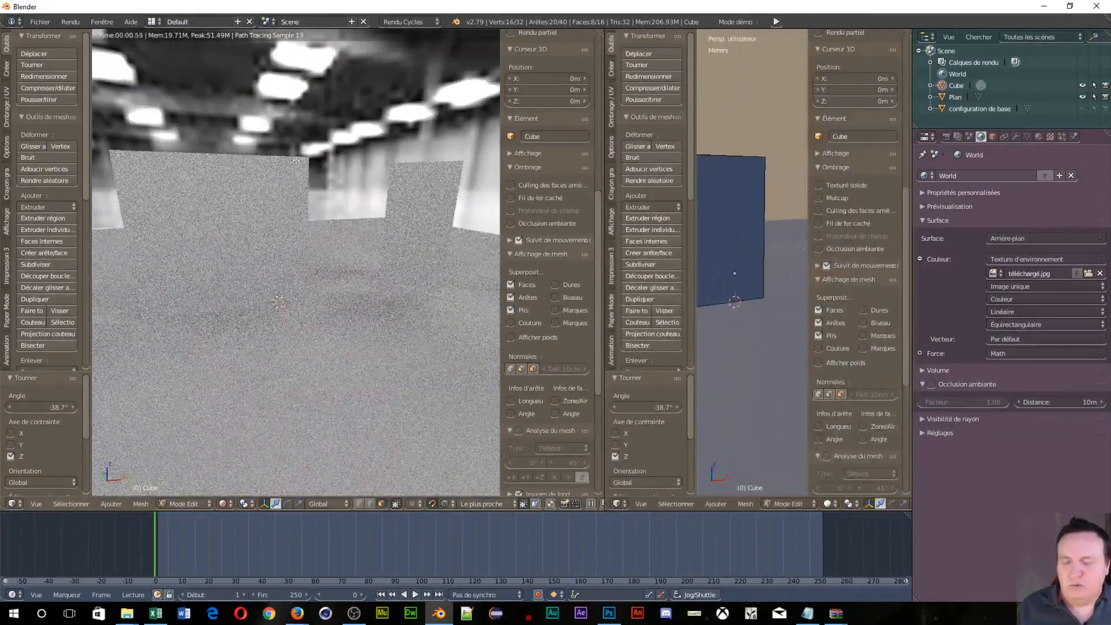
{"action": "key", "text": "t"}
{"action": "key", "text": "n"}
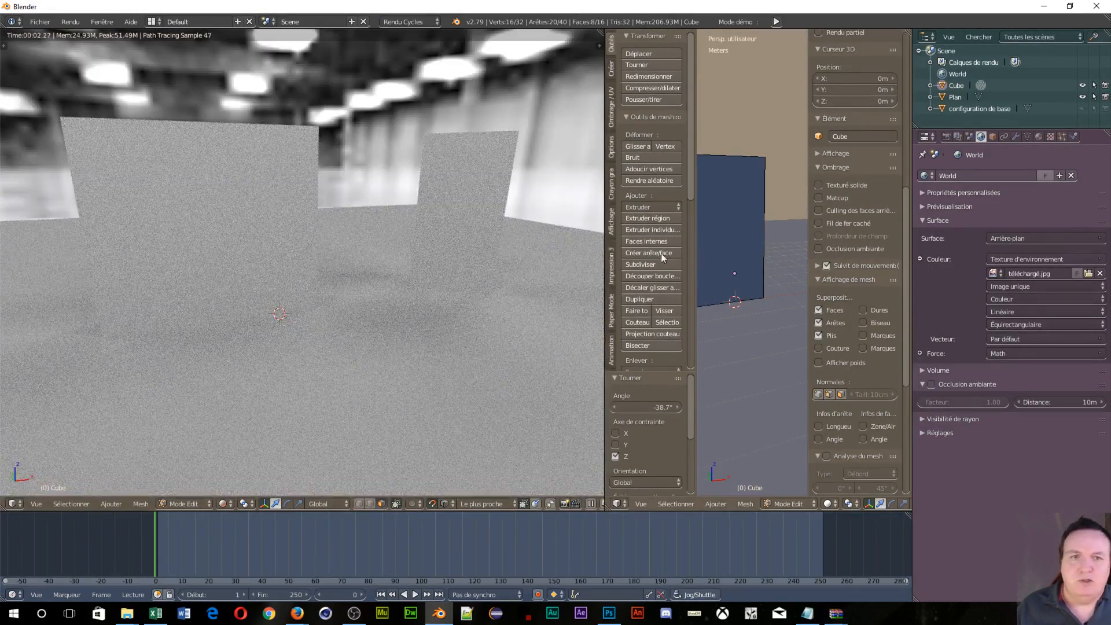
{"action": "left_click", "coordinate": [626, 501]}
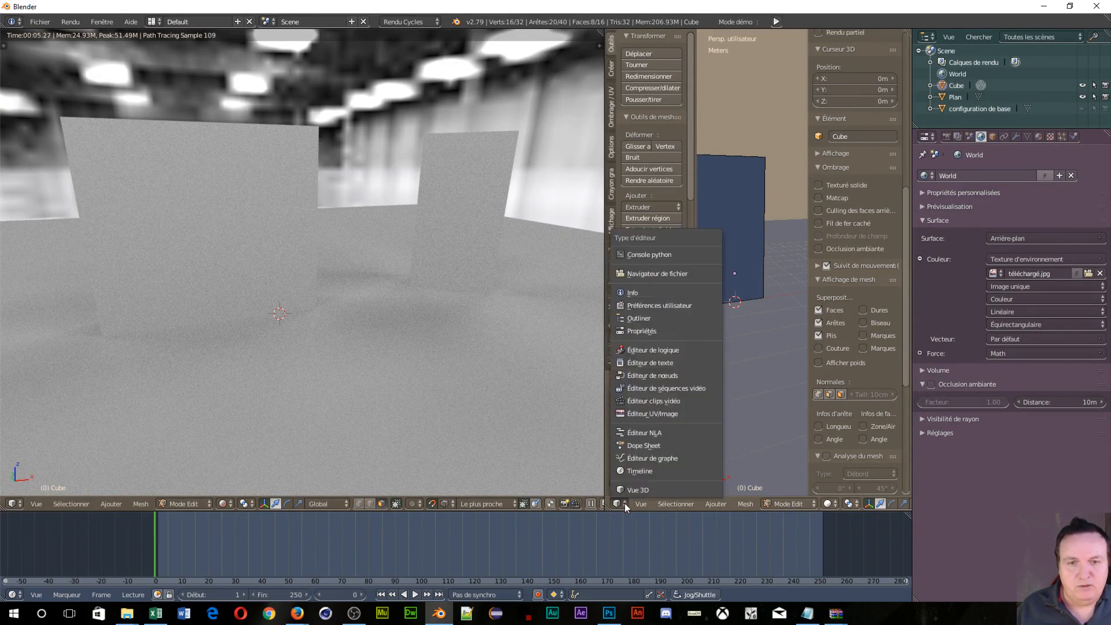
{"action": "left_click", "coordinate": [647, 373]}
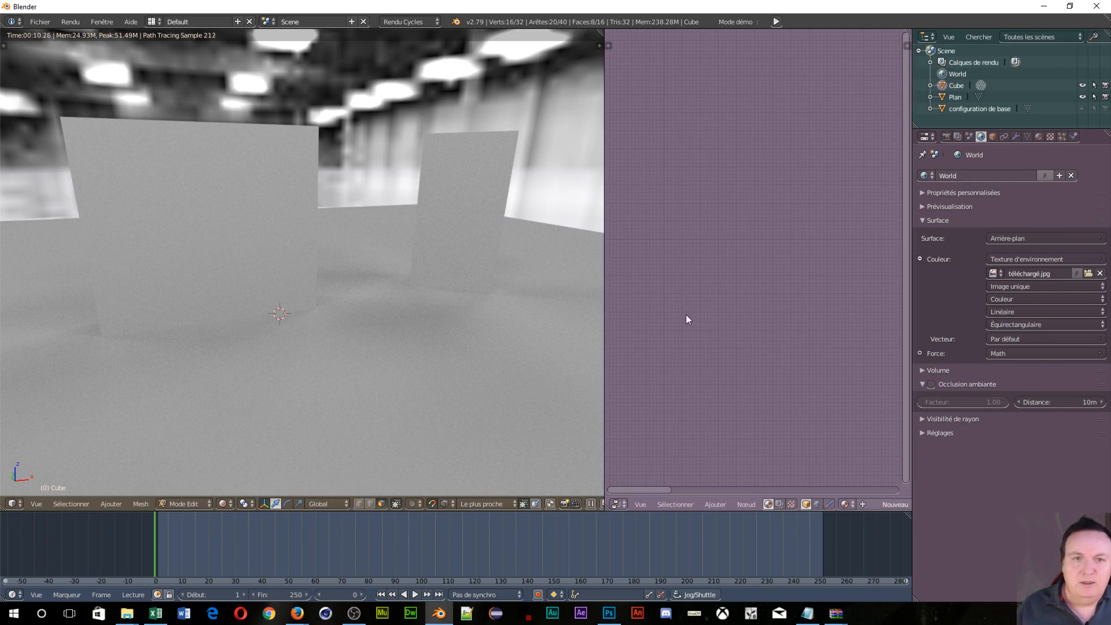
Step: Create a new node material for the wall blocks and set its shader colour to green
{"action": "left_click", "coordinate": [900, 505]}
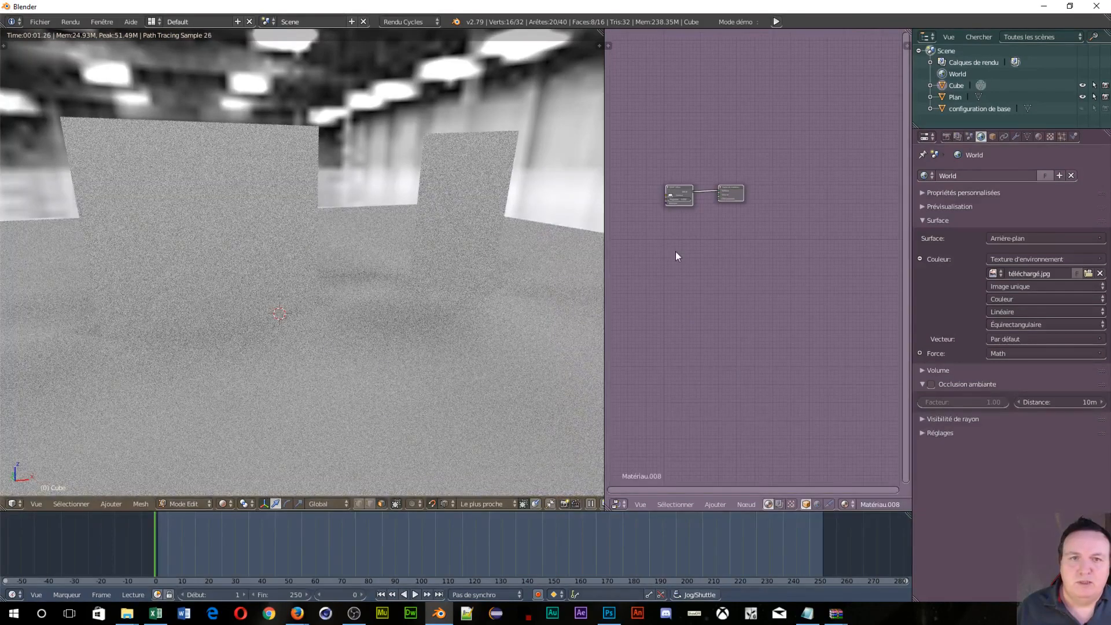
{"action": "middle_click_drag", "start_coordinate": [675, 251], "coordinate": [727, 282]}
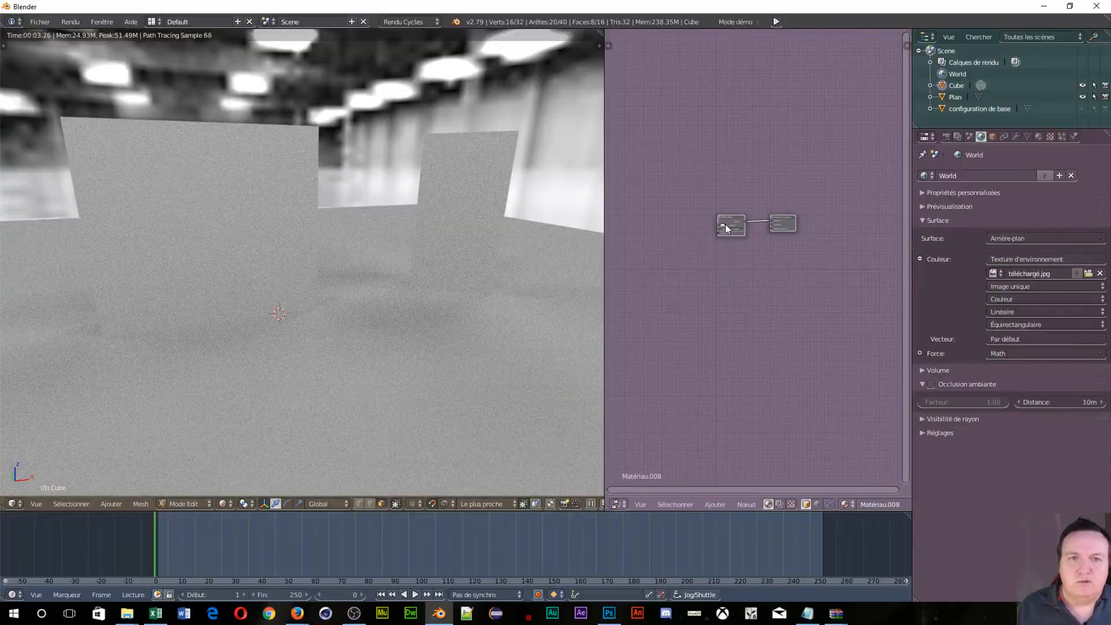
{"action": "left_click", "coordinate": [725, 225]}
{"action": "left_click_drag", "start_coordinate": [735, 190], "coordinate": [741, 186]}
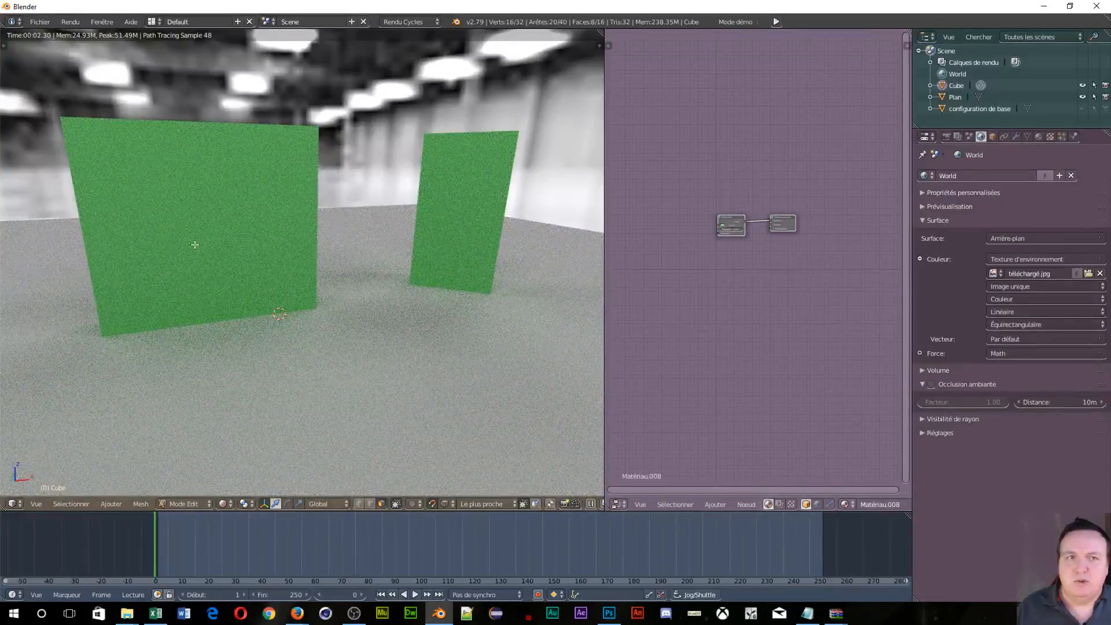
{"action": "scroll", "coordinate": [508, 283], "scroll_direction": "up", "scroll_amount": 4}
{"action": "scroll", "coordinate": [508, 283], "scroll_direction": "down", "scroll_amount": 4}
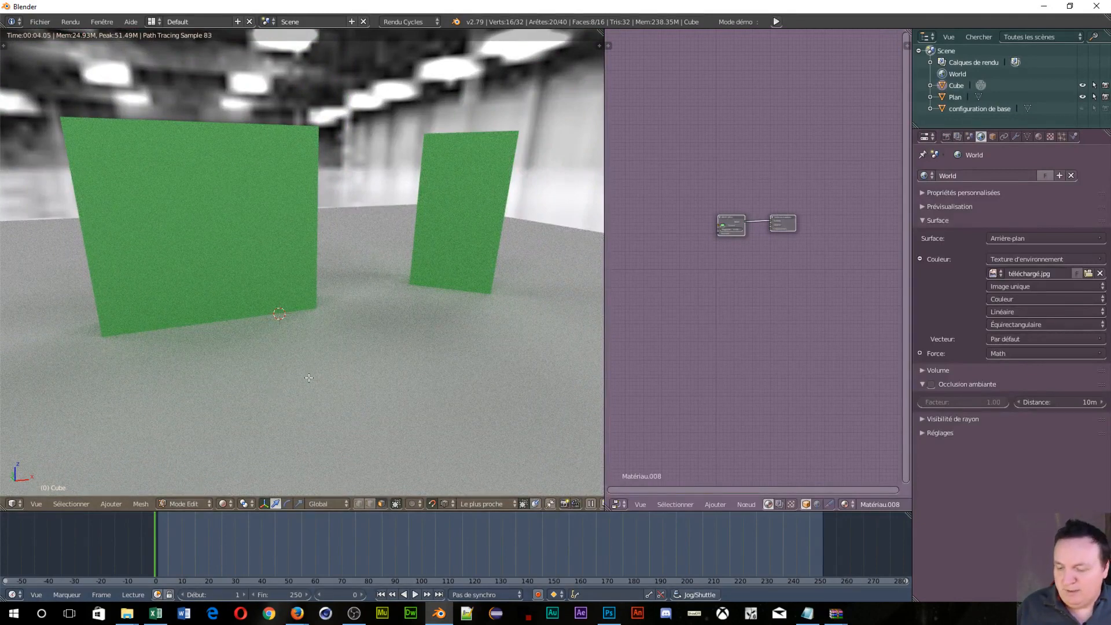
Step: Set the view to solid shading and separate the selected smaller wall block into its own object
{"action": "key", "text": "Tab"}
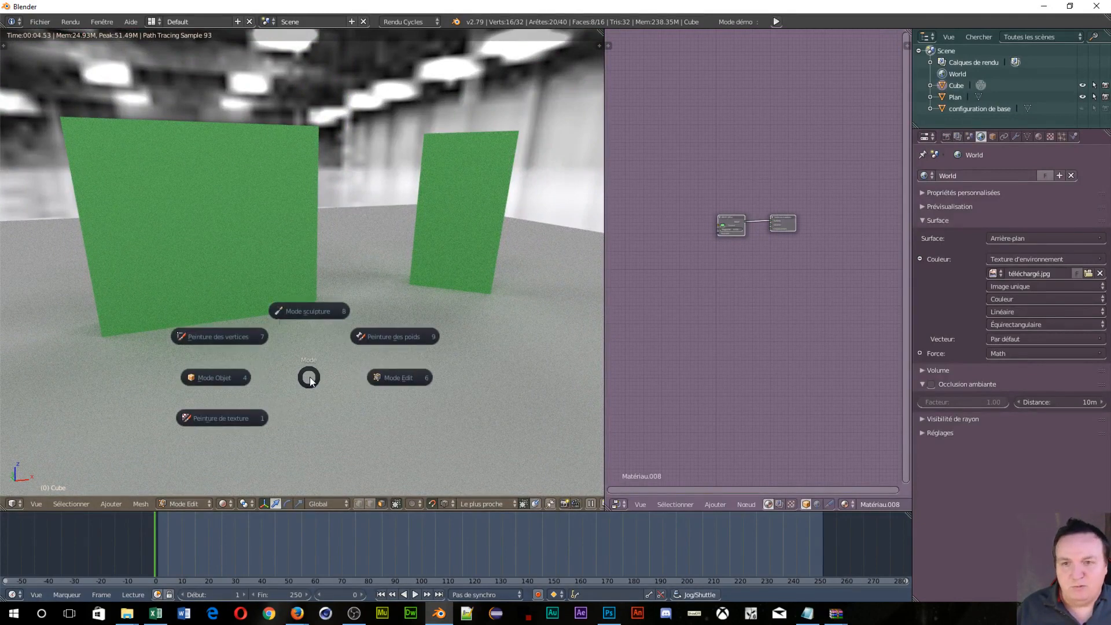
{"action": "left_click", "coordinate": [373, 382]}
{"action": "left_click", "coordinate": [231, 504]}
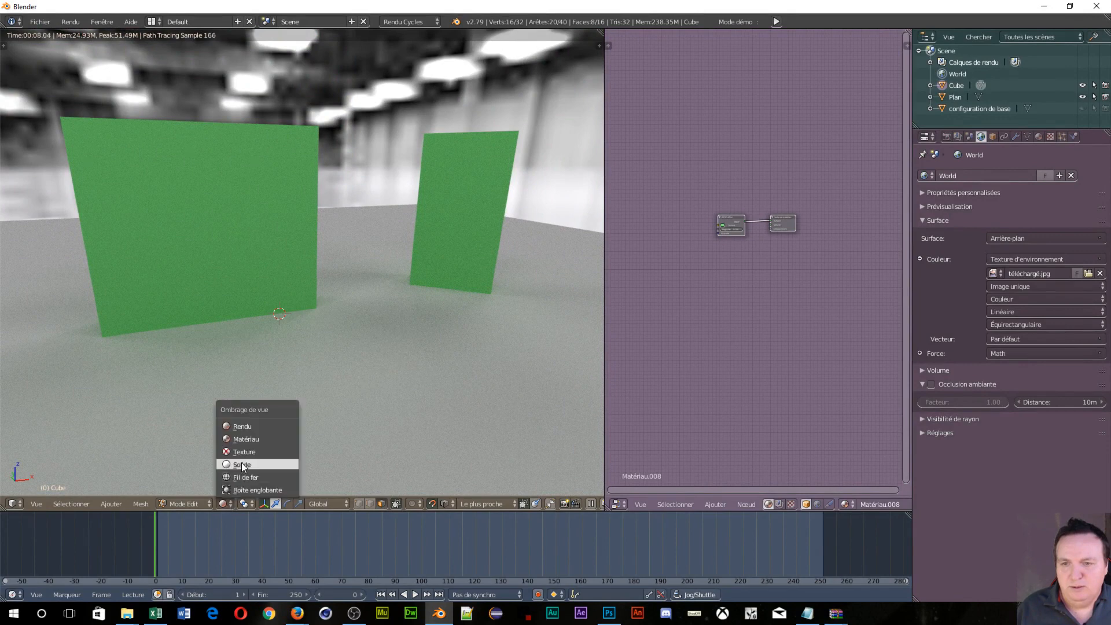
{"action": "left_click", "coordinate": [246, 466]}
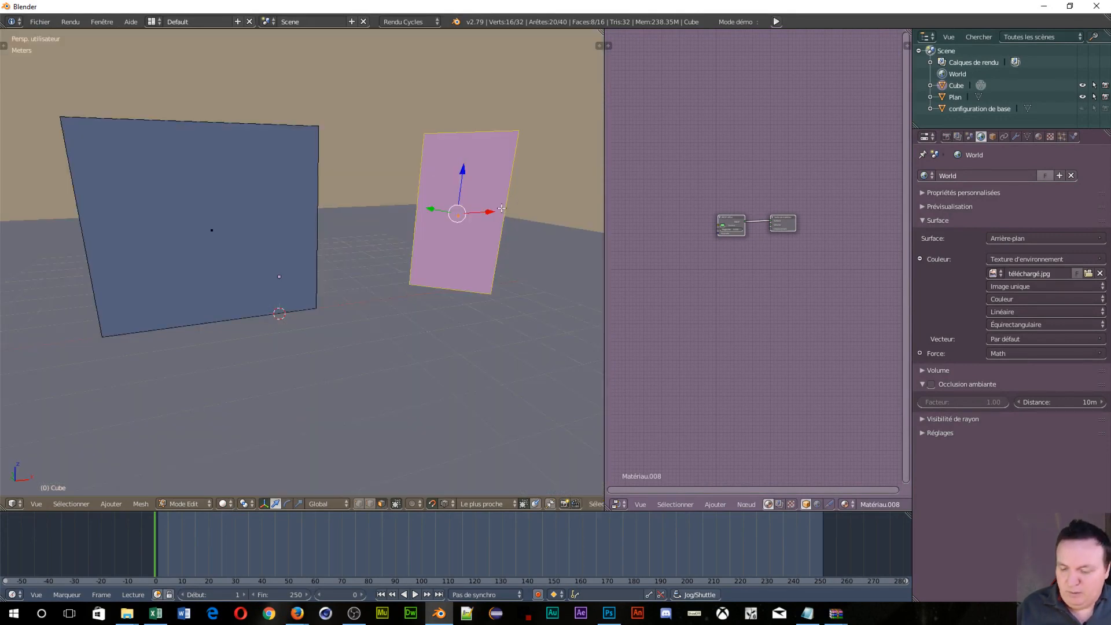
{"action": "key", "text": "p"}
{"action": "left_click", "coordinate": [489, 223]}
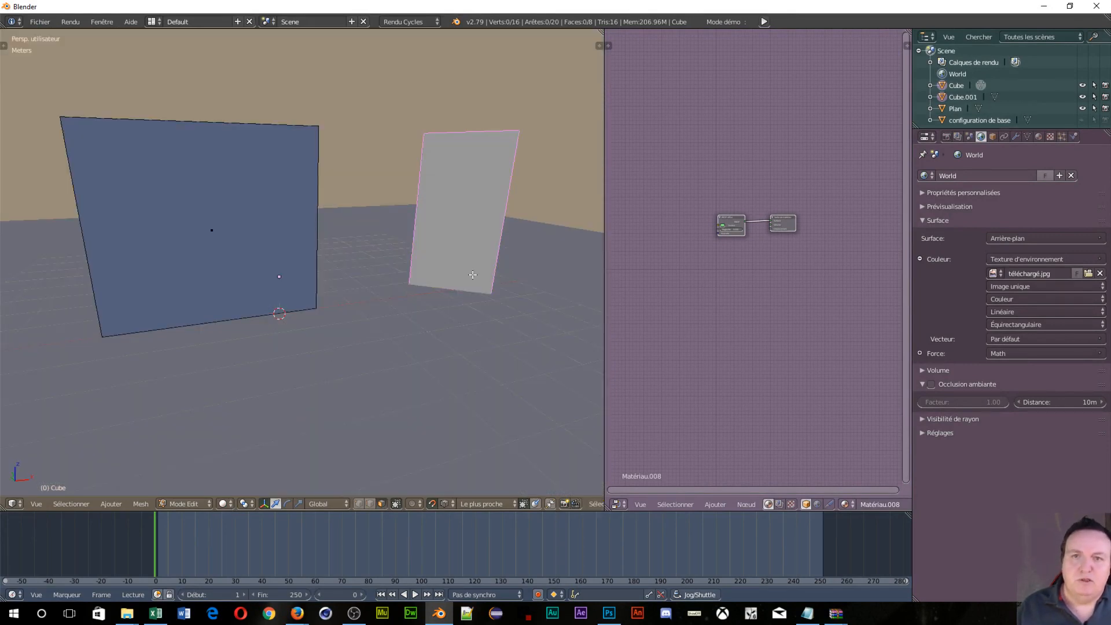
Step: Return to object mode and set the 3D view back to rendered shading
{"action": "key", "text": "ctrl+Tab"}
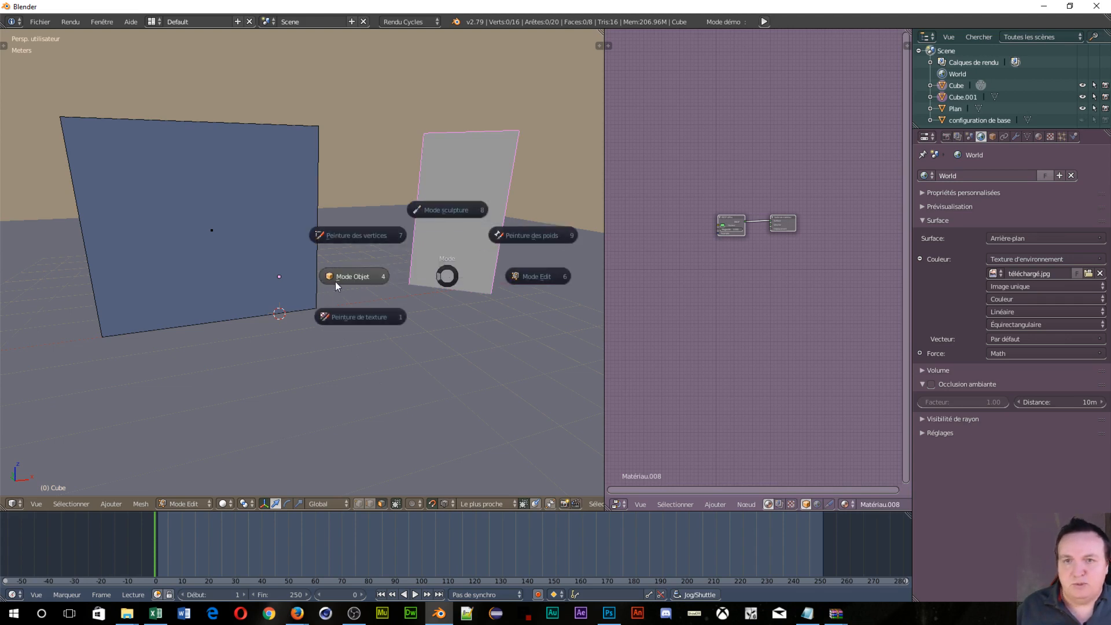
{"action": "left_click", "coordinate": [356, 278]}
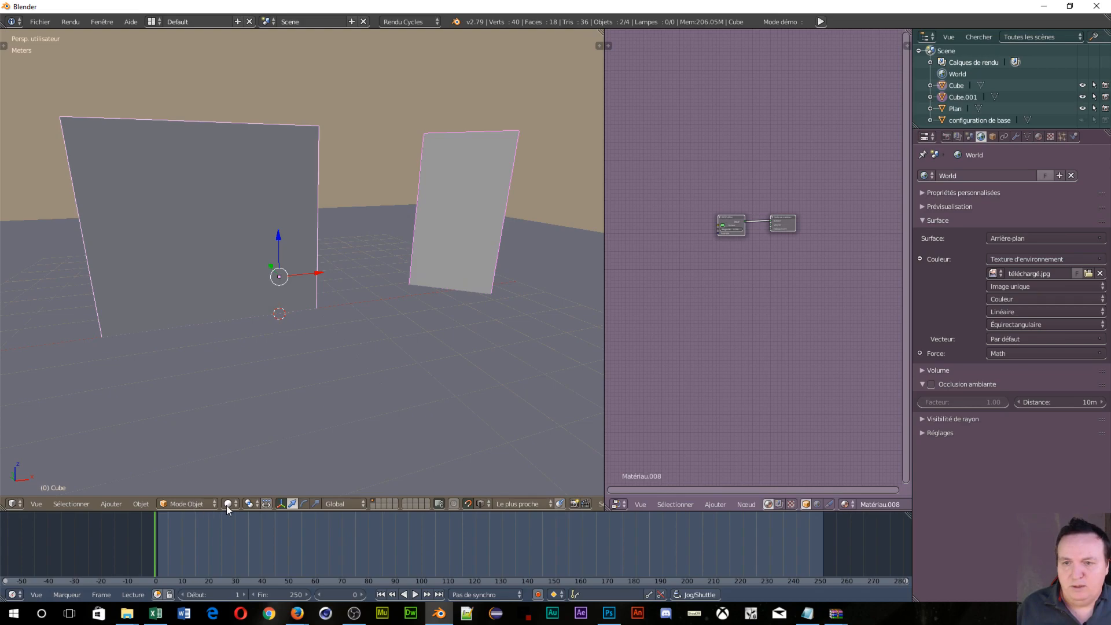
{"action": "key", "text": "shift+z"}
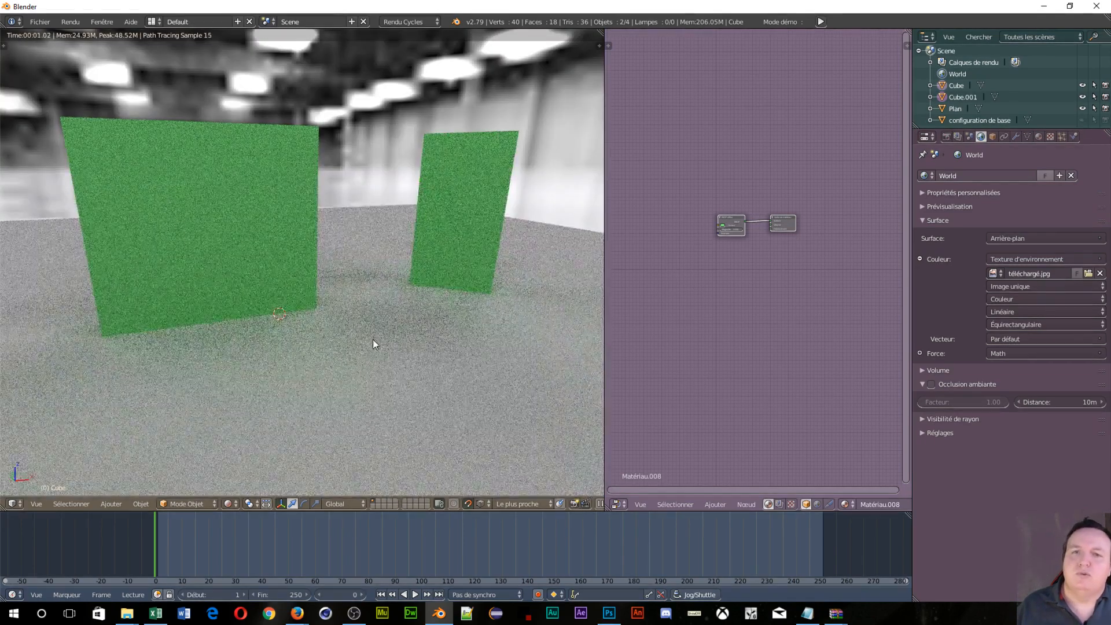
Step: Unlink the green material from the smaller wall block
{"action": "right_click", "coordinate": [461, 220]}
{"action": "right_click", "coordinate": [458, 212]}
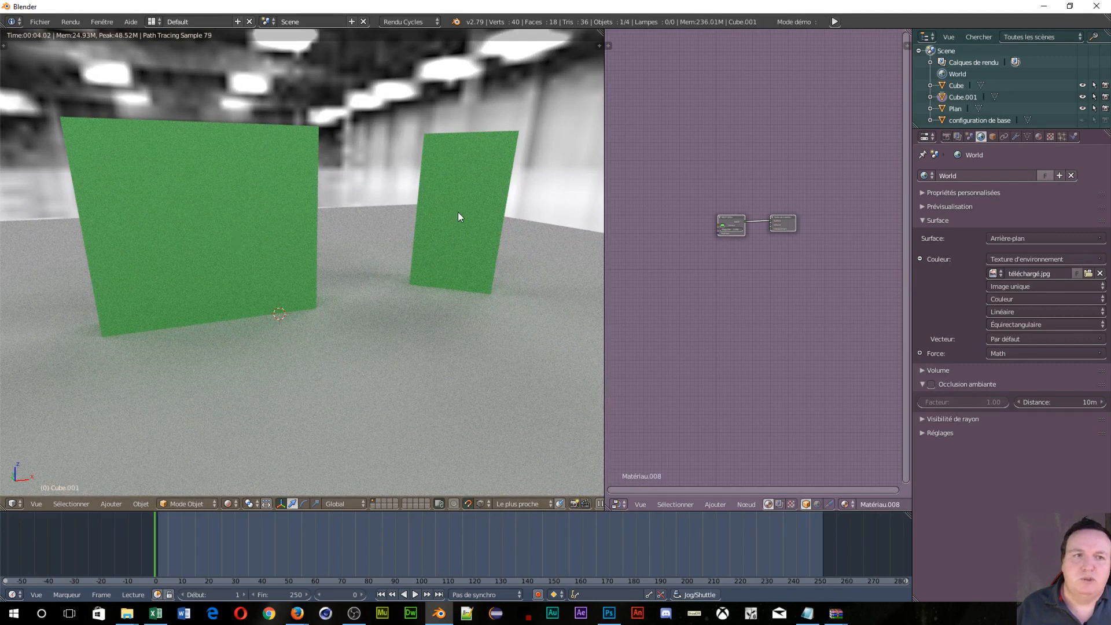
{"action": "left_click", "coordinate": [1040, 137]}
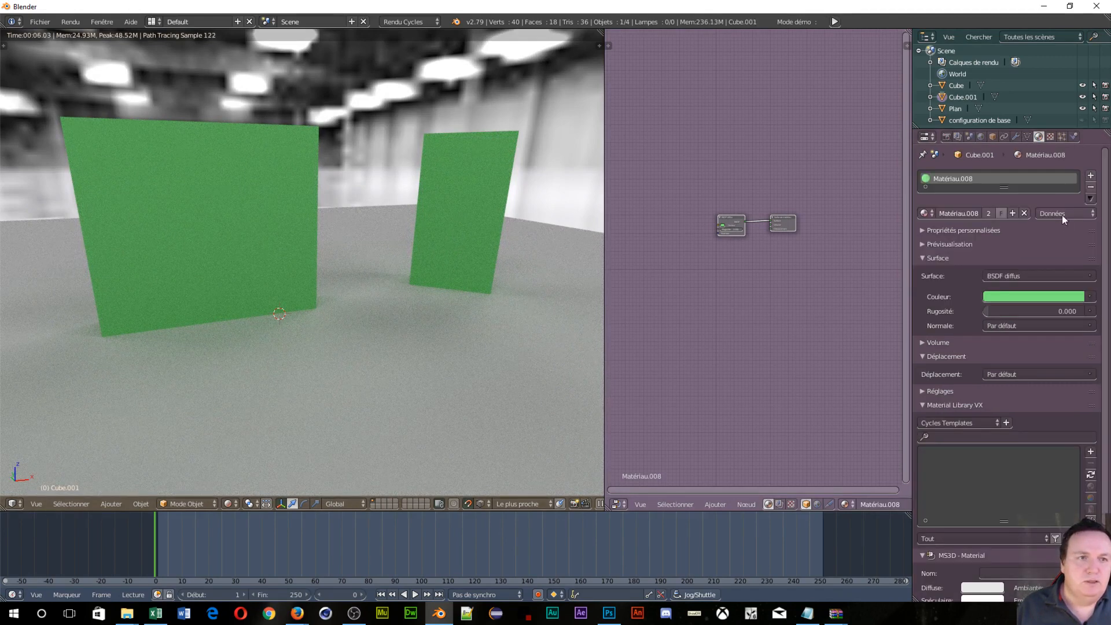
{"action": "left_click", "coordinate": [1025, 213]}
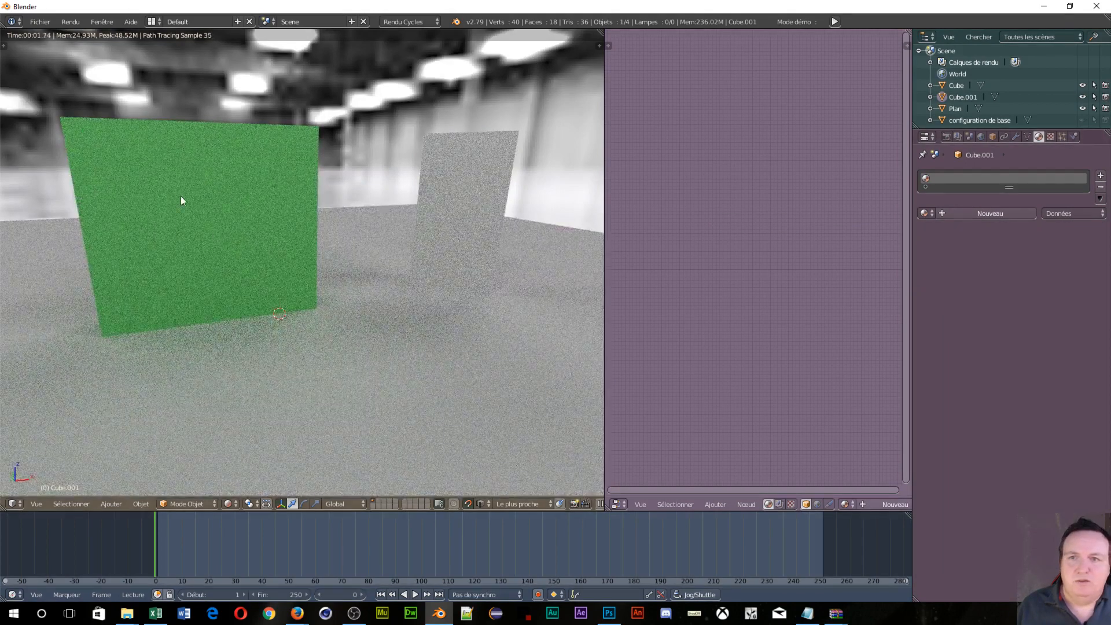
Step: Delete the diffuse BSDF node from the larger wall block's material
{"action": "right_click", "coordinate": [171, 225]}
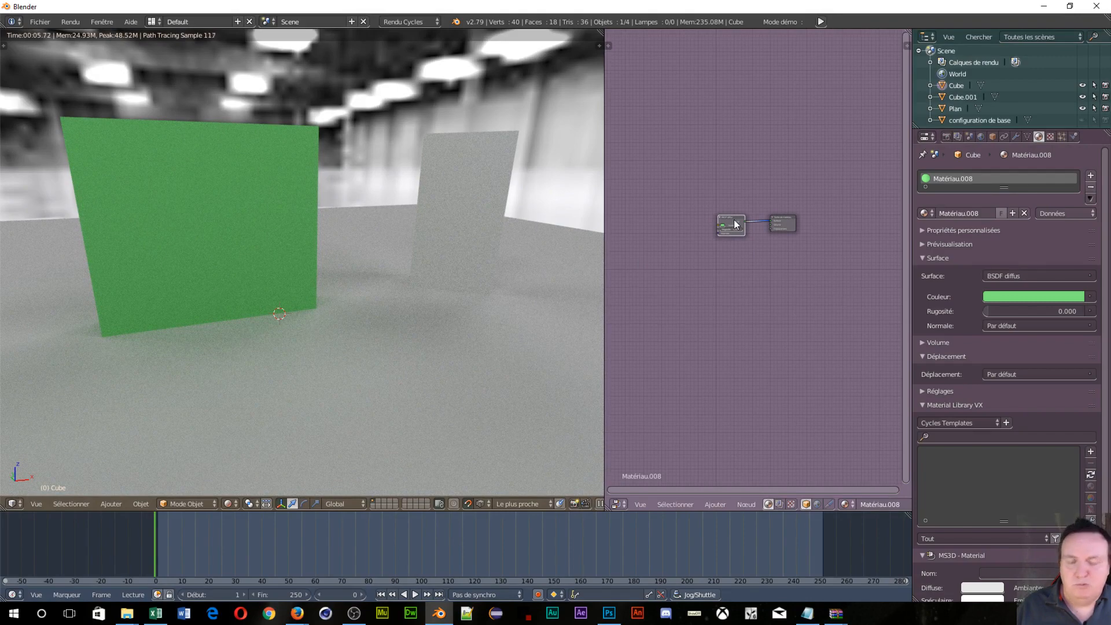
{"action": "scroll", "coordinate": [734, 233], "scroll_direction": "up", "scroll_amount": 6}
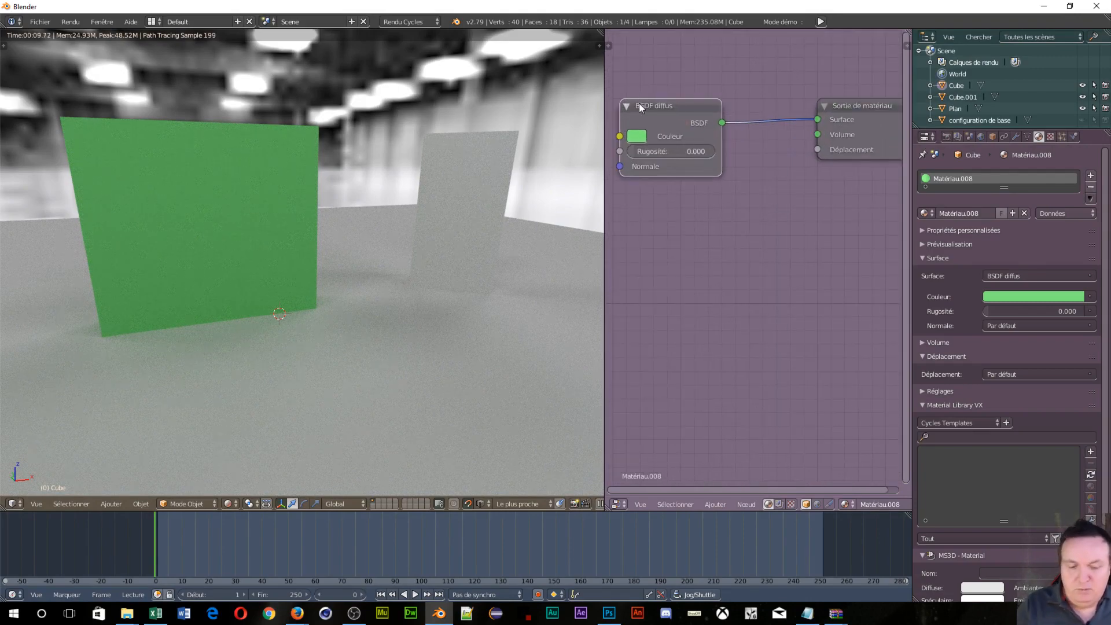
{"action": "key", "text": "x"}
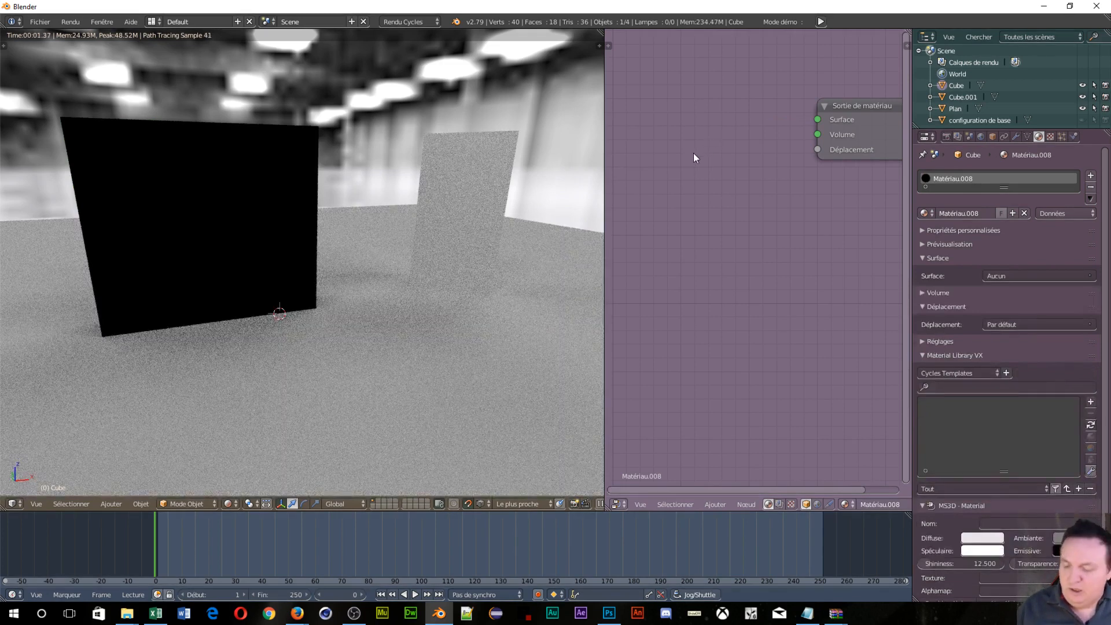
Step: Add the -Brique node group to the larger wall's material and place it beside the material output node
{"action": "key", "text": "shift+a"}
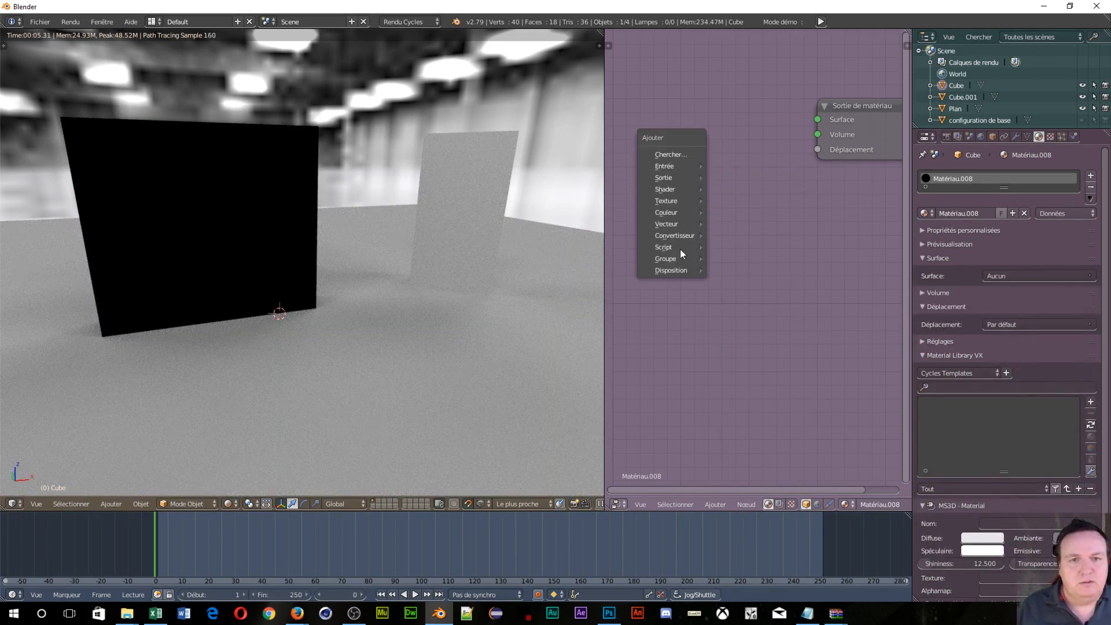
{"action": "mouse_move", "coordinate": [679, 258]}
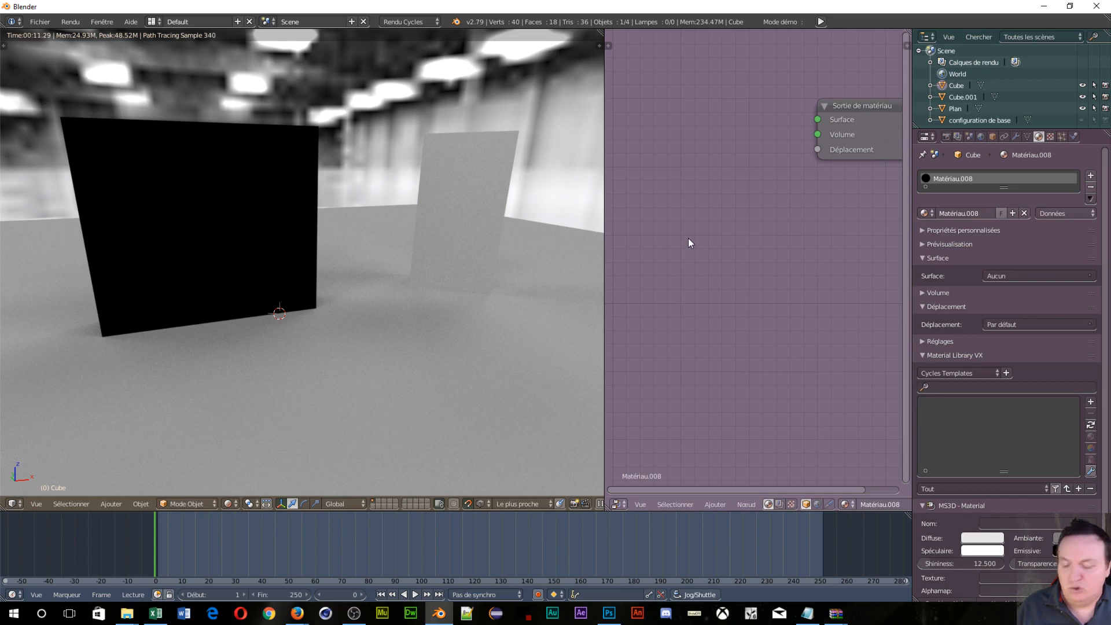
{"action": "key", "text": "shift+a"}
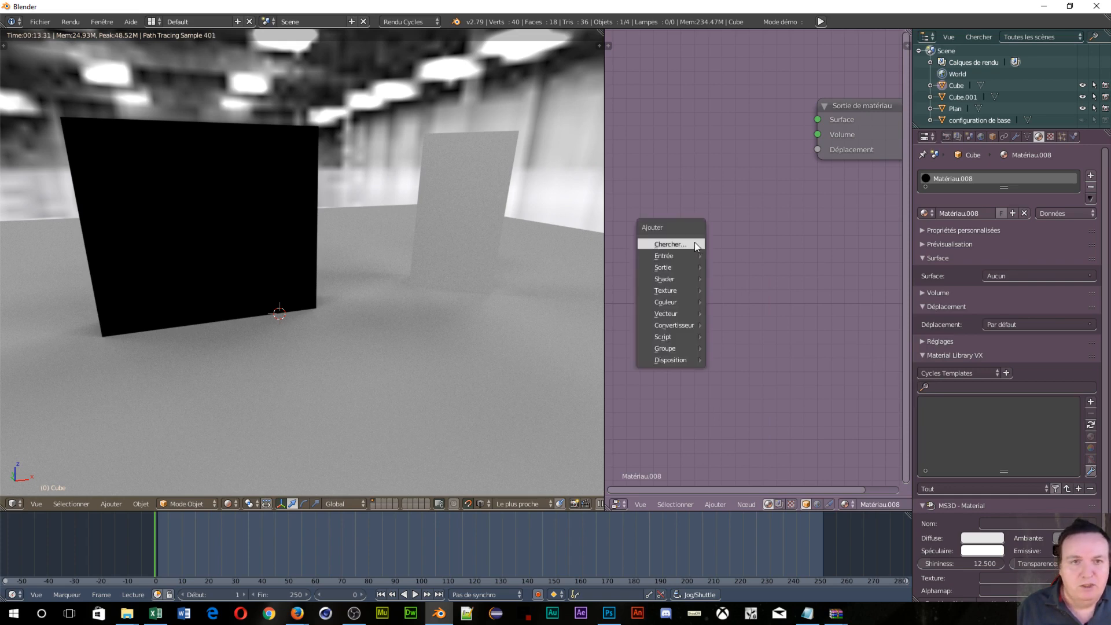
{"action": "mouse_move", "coordinate": [690, 348]}
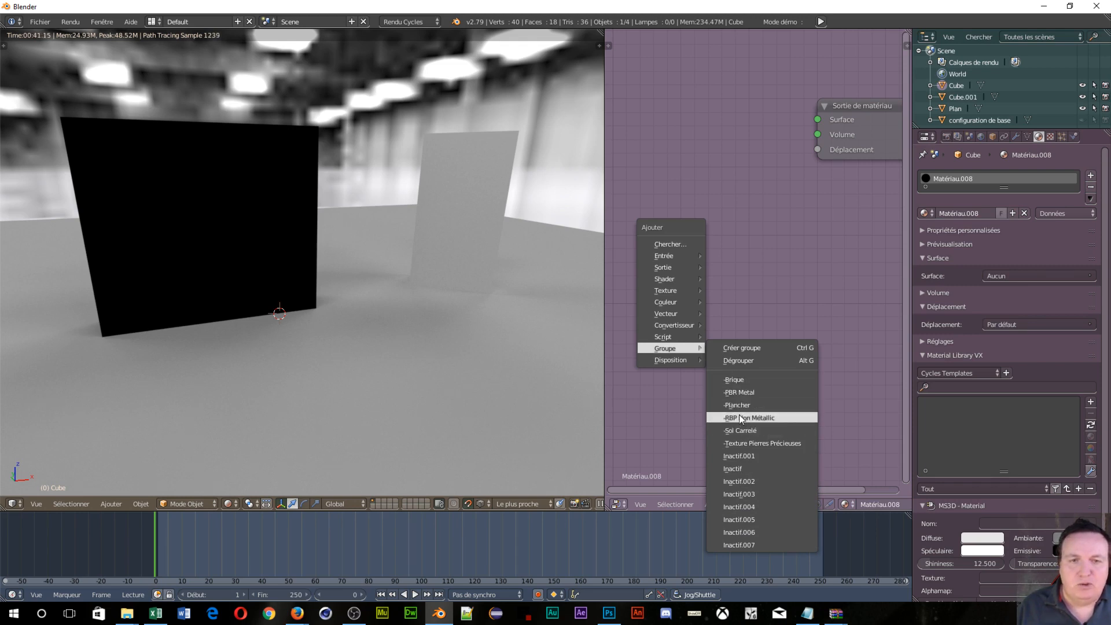
{"action": "left_click", "coordinate": [735, 381]}
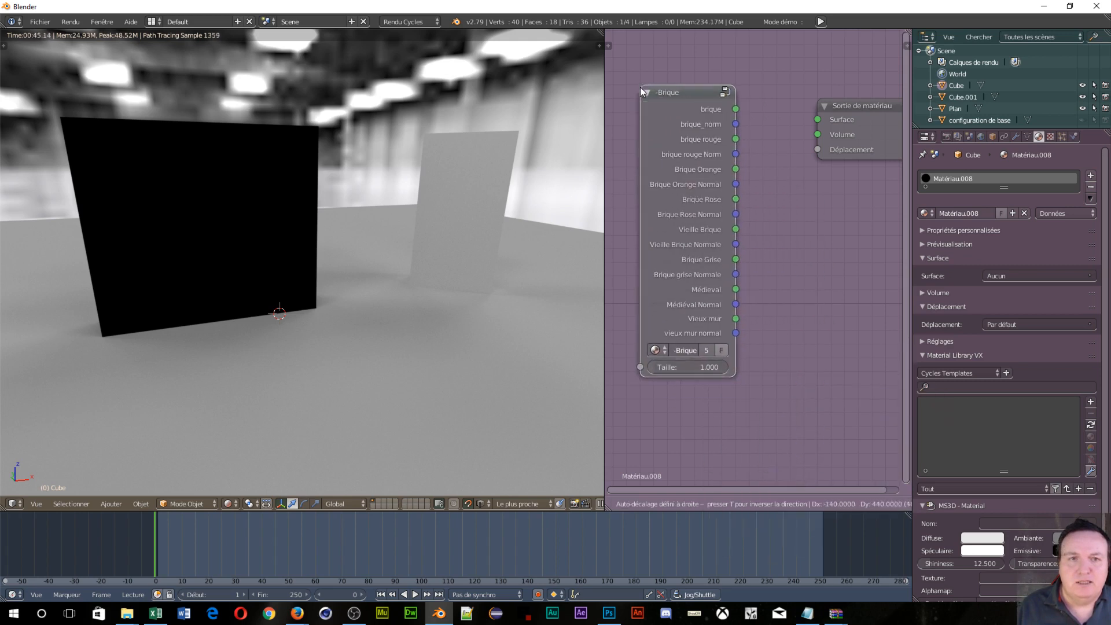
{"action": "left_click", "coordinate": [640, 87]}
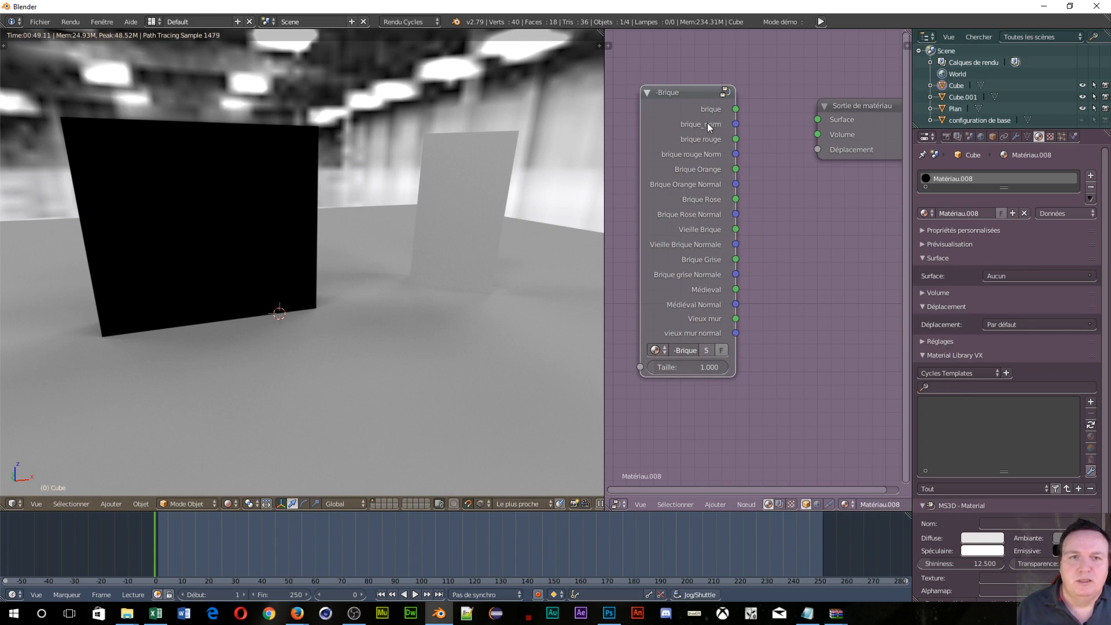
Step: Link the group's brique output to the material's Surface input and brique_norm to its Displacement input
{"action": "left_click_drag", "start_coordinate": [736, 110], "coordinate": [772, 87]}
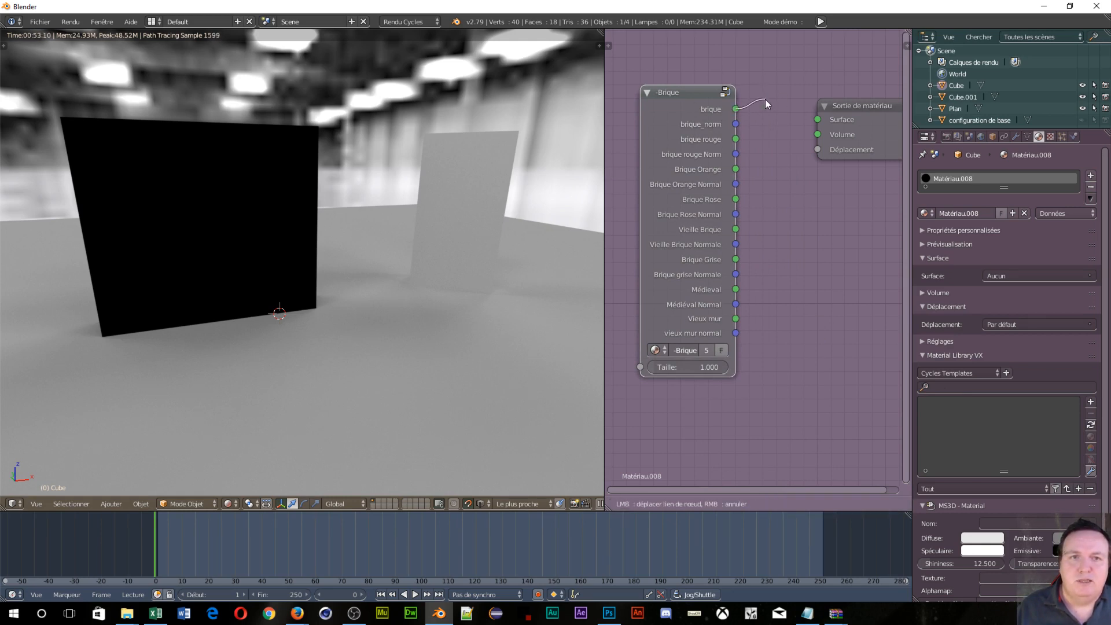
{"action": "left_click_drag", "start_coordinate": [813, 121], "coordinate": [817, 120]}
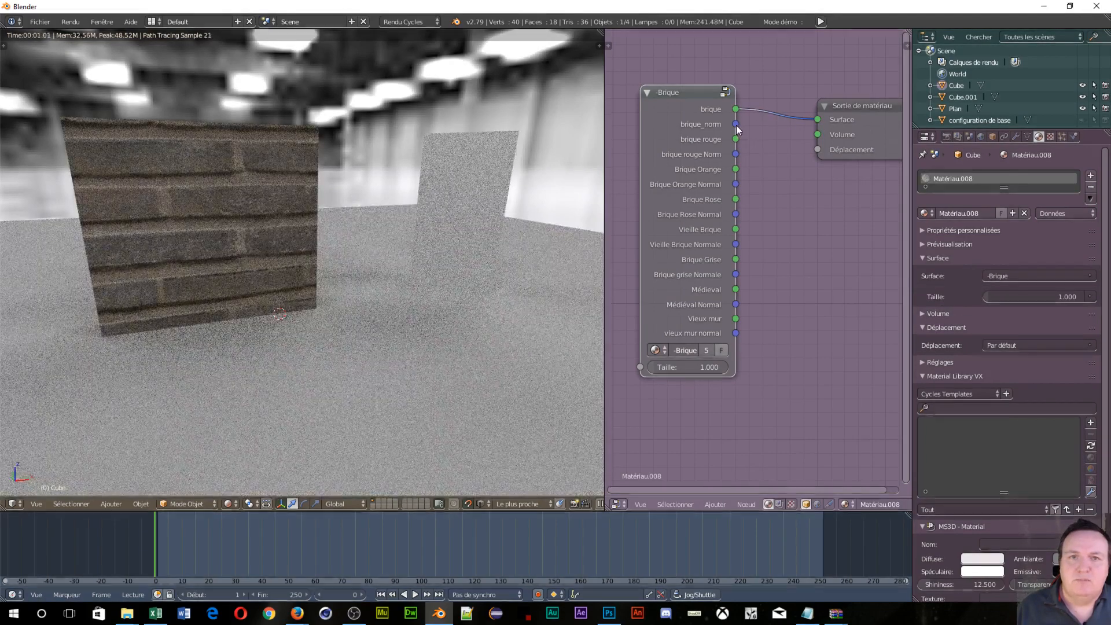
{"action": "left_click_drag", "start_coordinate": [736, 124], "coordinate": [767, 118]}
{"action": "left_click_drag", "start_coordinate": [821, 154], "coordinate": [822, 153]}
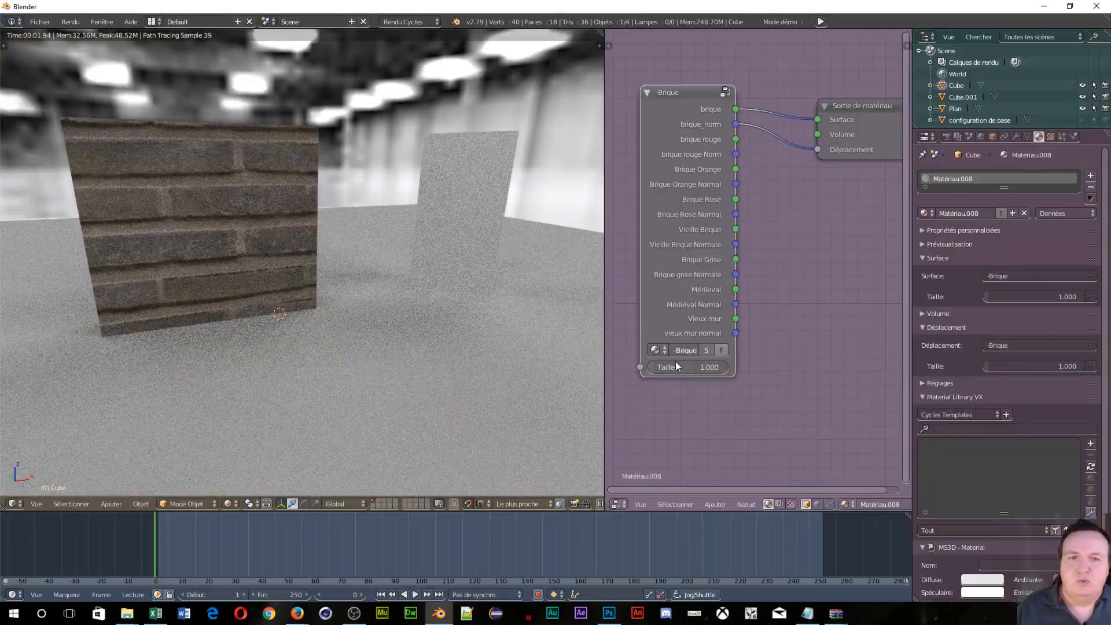
Step: Set the brick group's size (Taille) to 10.450 and inspect the brick pattern on the wall up close
{"action": "left_click_drag", "start_coordinate": [688, 367], "coordinate": [710, 367]}
{"action": "scroll", "coordinate": [274, 284], "scroll_direction": "up", "scroll_amount": 3}
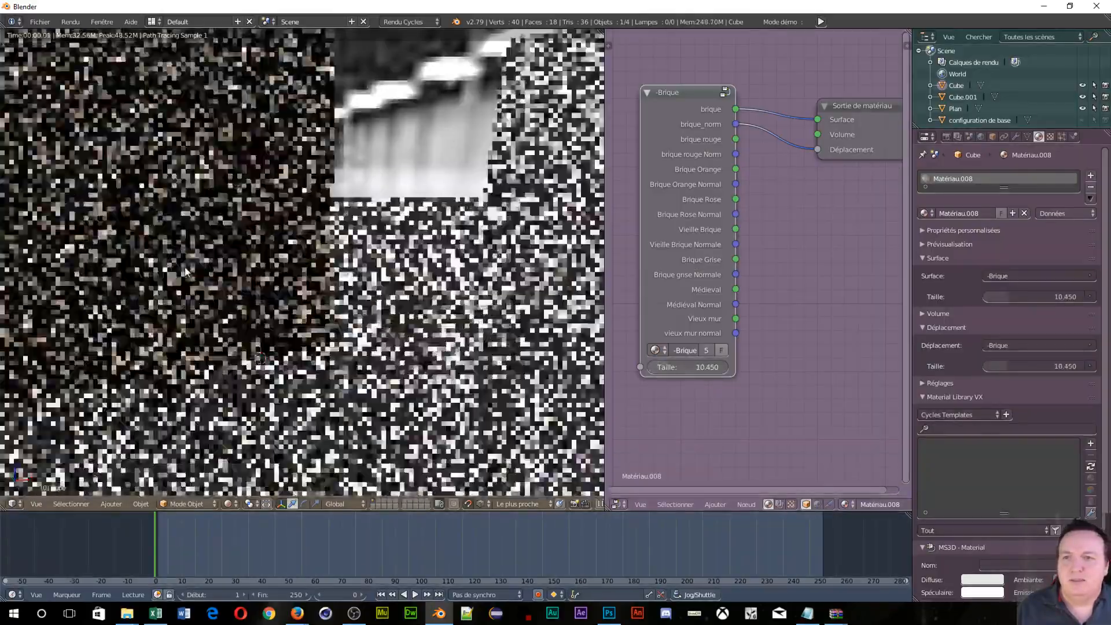
{"action": "middle_click_drag", "start_coordinate": [180, 260], "coordinate": [347, 191]}
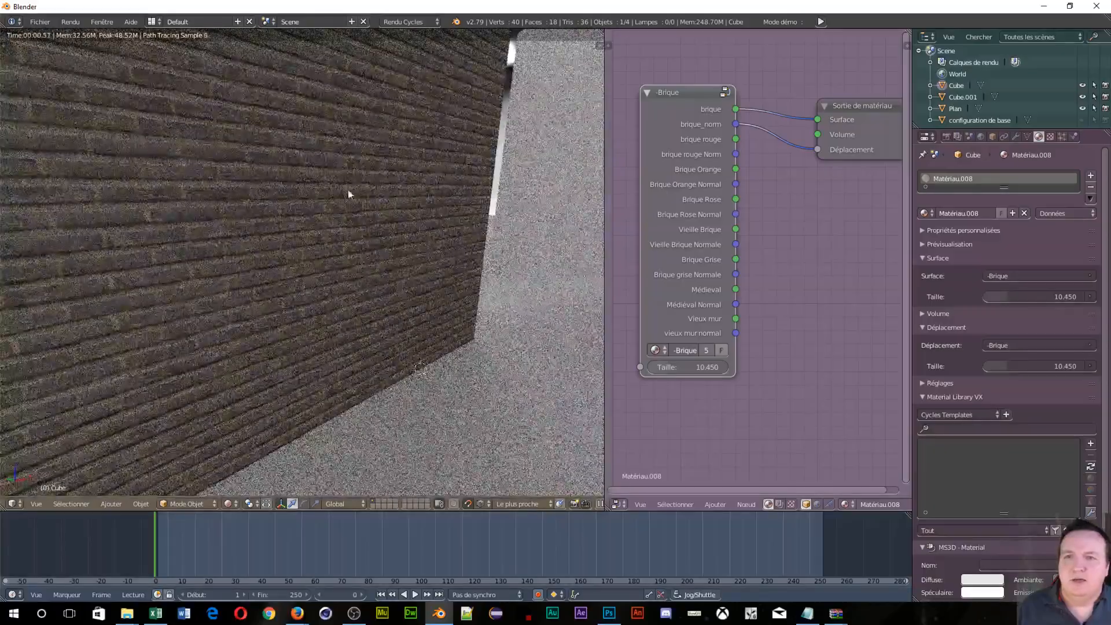
{"action": "scroll", "coordinate": [290, 168], "scroll_direction": "down", "scroll_amount": 2}
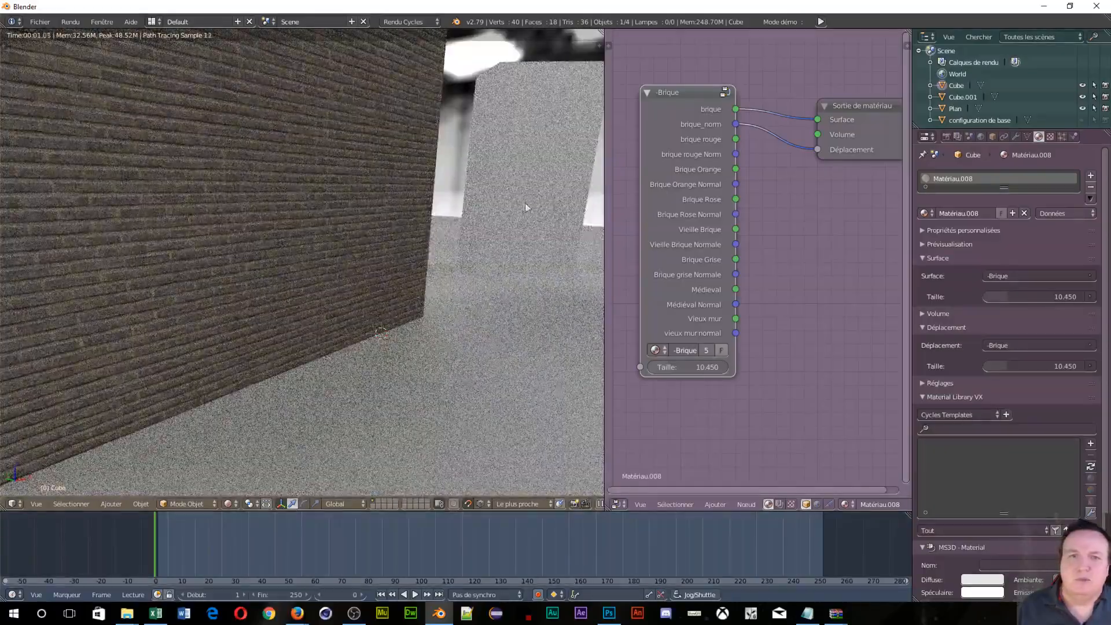
{"action": "scroll", "coordinate": [292, 200], "scroll_direction": "down", "scroll_amount": 3}
{"action": "scroll", "coordinate": [291, 196], "scroll_direction": "up", "scroll_amount": 3}
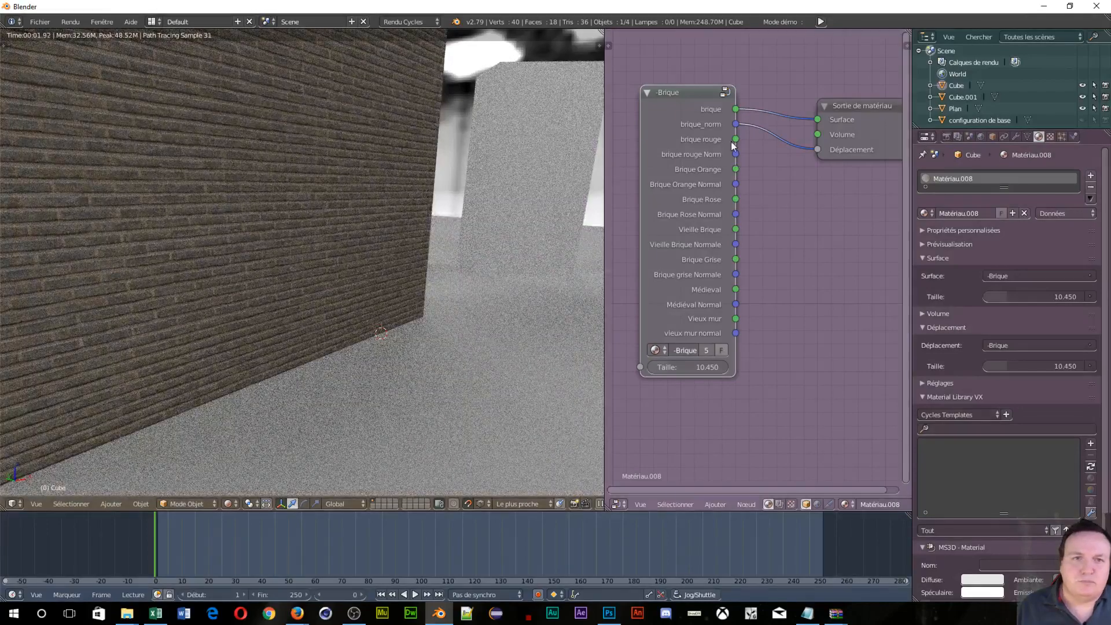
Step: Link brique rouge to Surface and brique rouge Norm to Displacement, and set the brick group's size (Taille) to 14.050
{"action": "left_click_drag", "start_coordinate": [736, 139], "coordinate": [818, 121]}
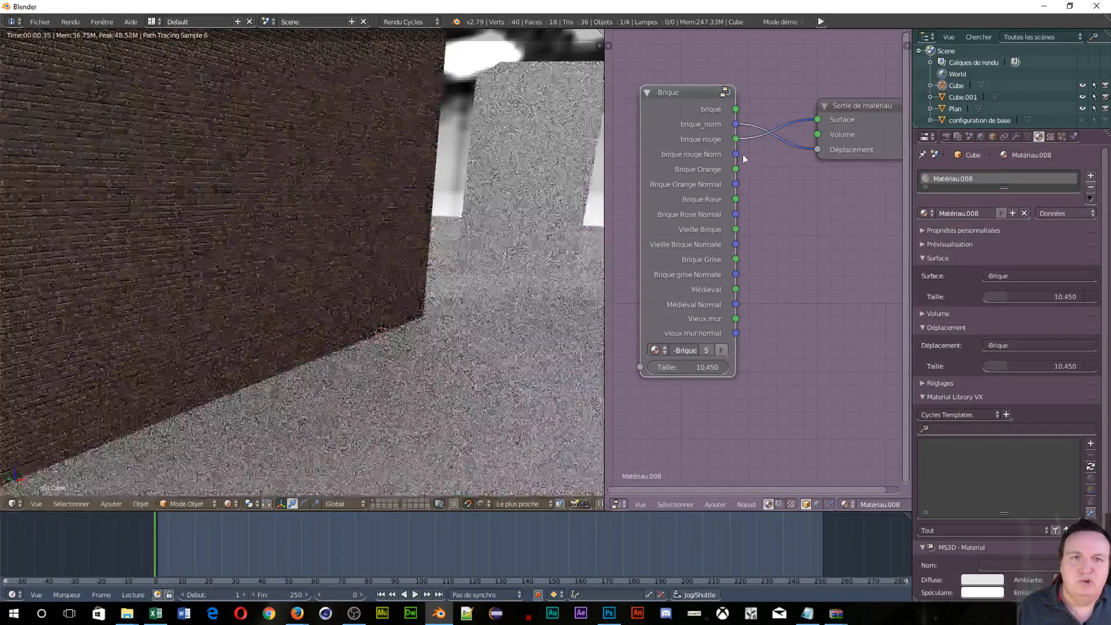
{"action": "left_click_drag", "start_coordinate": [736, 154], "coordinate": [818, 151]}
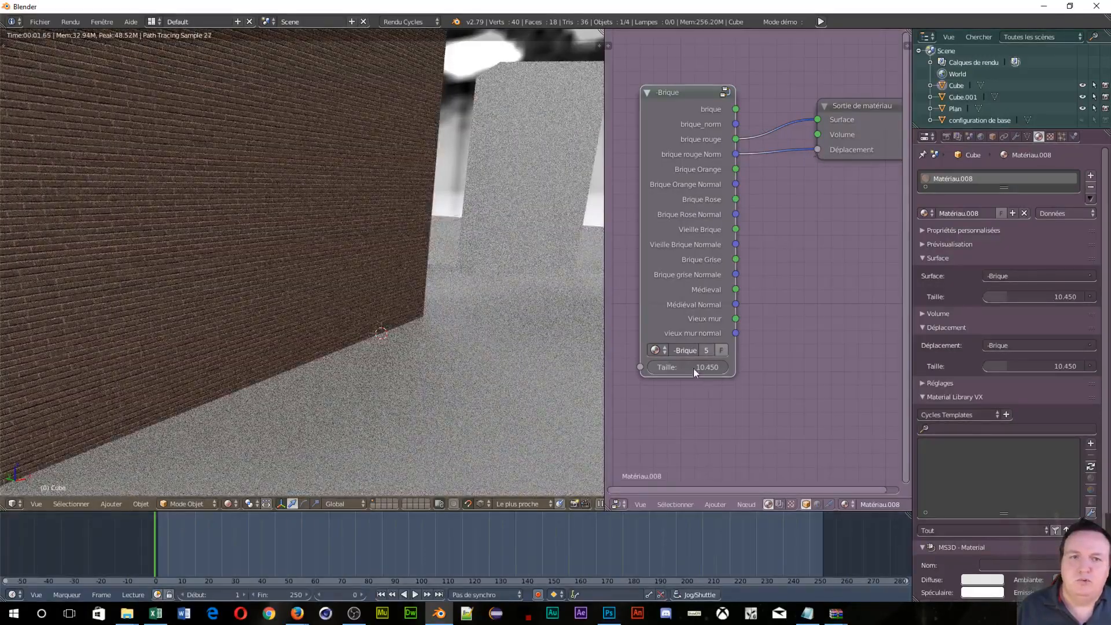
{"action": "mouse_move", "coordinate": [693, 368]}
{"action": "left_mouse_down"}
{"action": "mouse_move", "coordinate": [680, 368]}
{"action": "mouse_move", "coordinate": [715, 368]}
{"action": "left_mouse_up"}
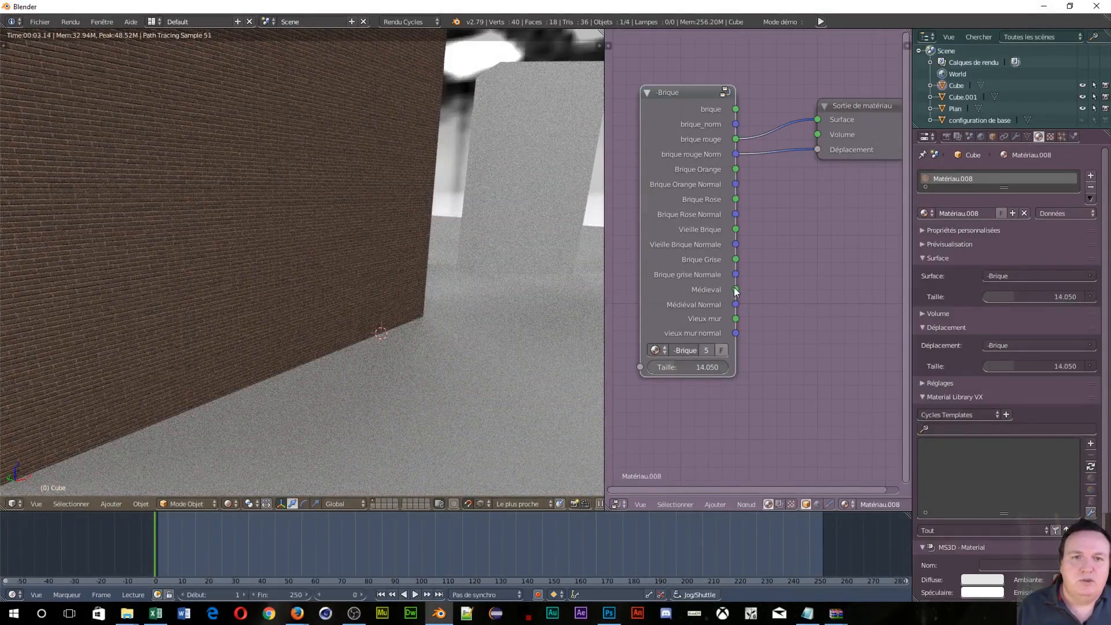
Step: Link the Médiéval output to Surface and Médiéval Normal to Displacement, and set the brick group's size (Taille) to 11.350
{"action": "left_click_drag", "start_coordinate": [736, 290], "coordinate": [815, 120]}
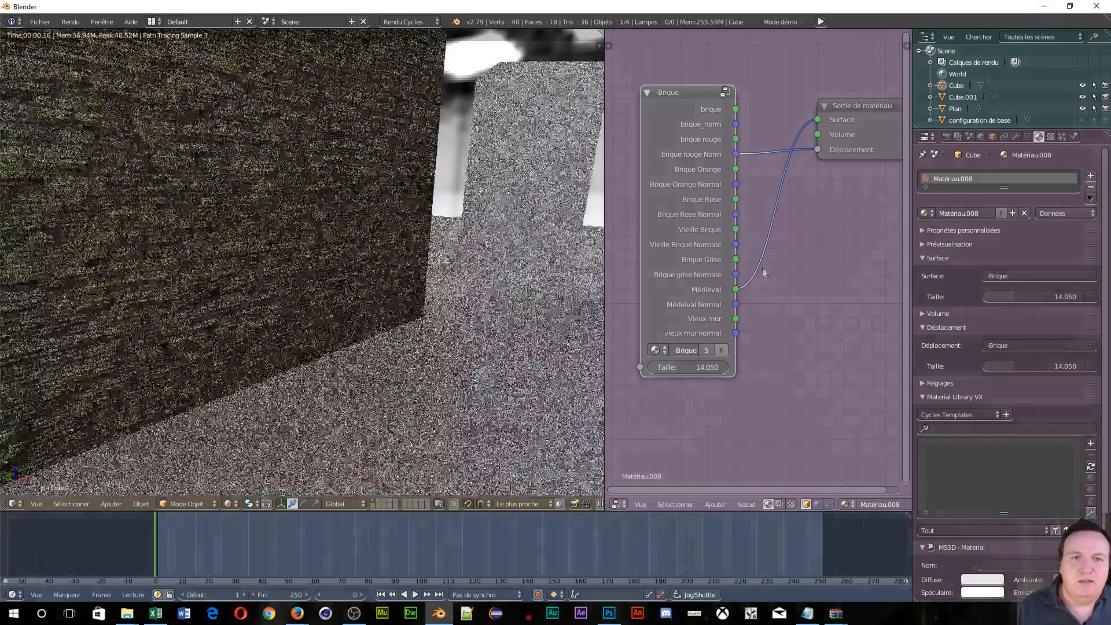
{"action": "left_click_drag", "start_coordinate": [736, 304], "coordinate": [817, 149]}
{"action": "scroll", "coordinate": [307, 199], "scroll_direction": "down", "scroll_amount": 7}
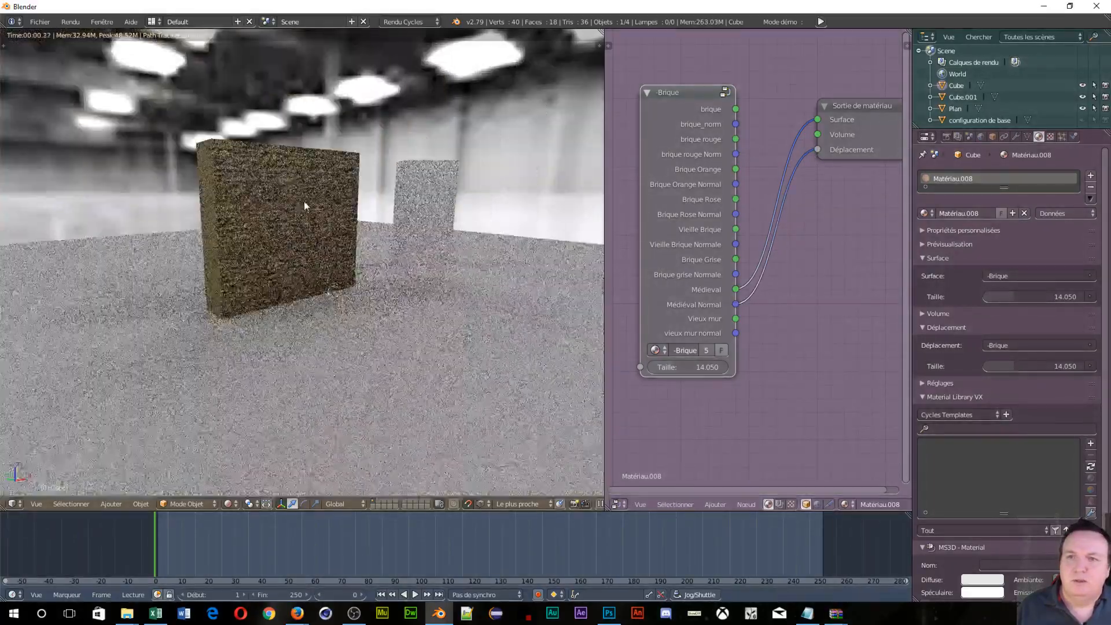
{"action": "scroll", "coordinate": [304, 202], "scroll_direction": "up", "scroll_amount": 7}
{"action": "mouse_move", "coordinate": [703, 366]}
{"action": "left_mouse_down"}
{"action": "mouse_move", "coordinate": [680, 367]}
{"action": "mouse_move", "coordinate": [699, 367]}
{"action": "left_mouse_up"}
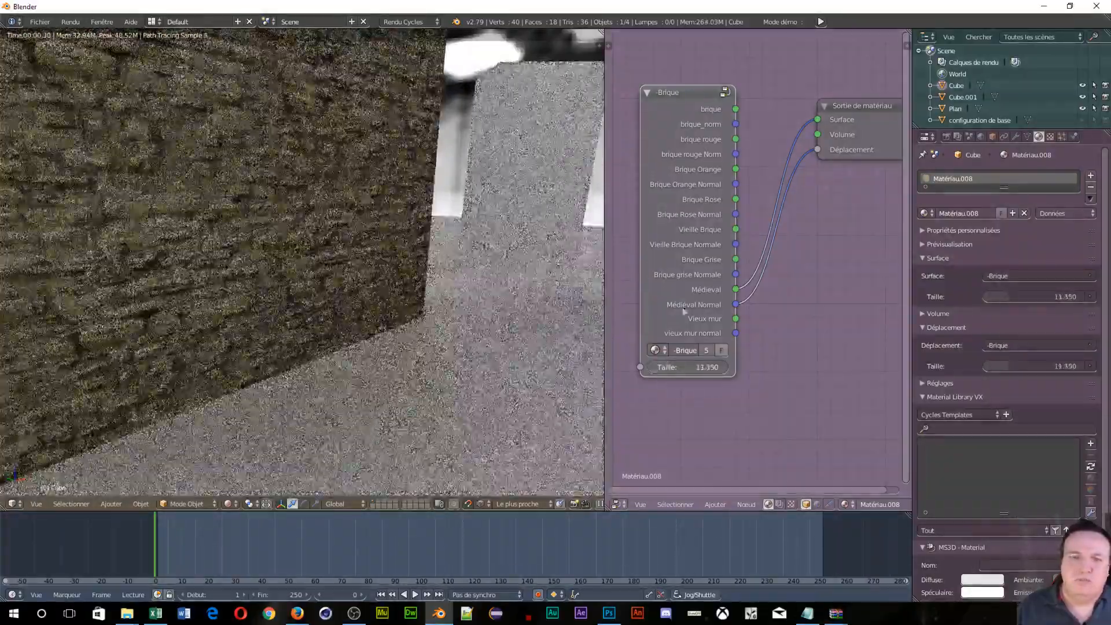
{"action": "scroll", "coordinate": [683, 235], "scroll_direction": "down", "scroll_amount": 2}
{"action": "scroll", "coordinate": [330, 216], "scroll_direction": "down", "scroll_amount": 3}
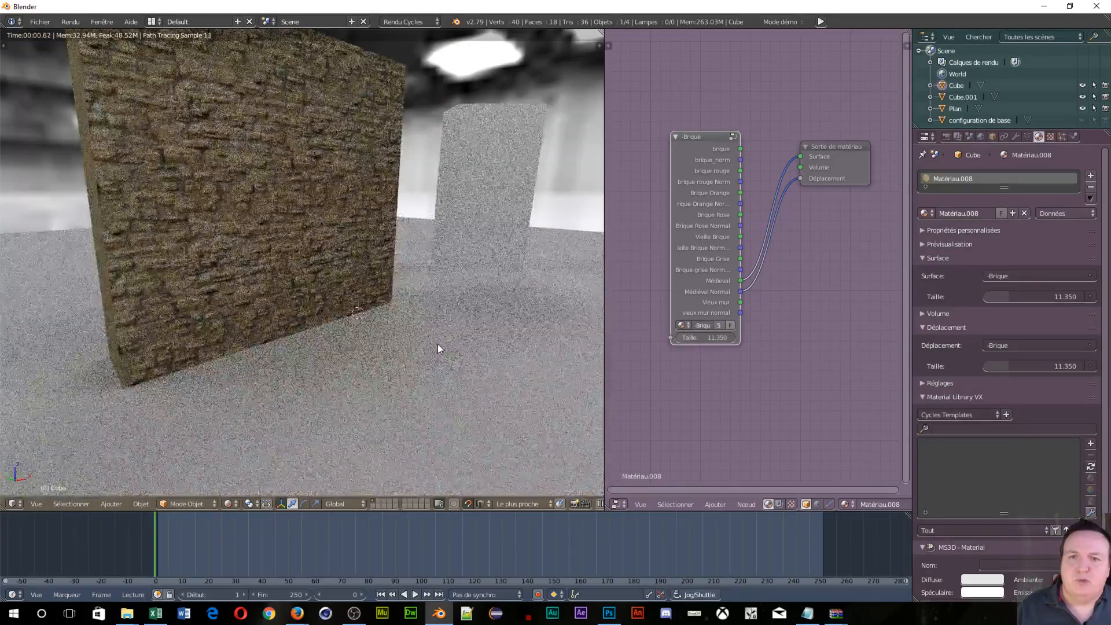
Step: Create a new node material for the ground plane
{"action": "right_click", "coordinate": [438, 345]}
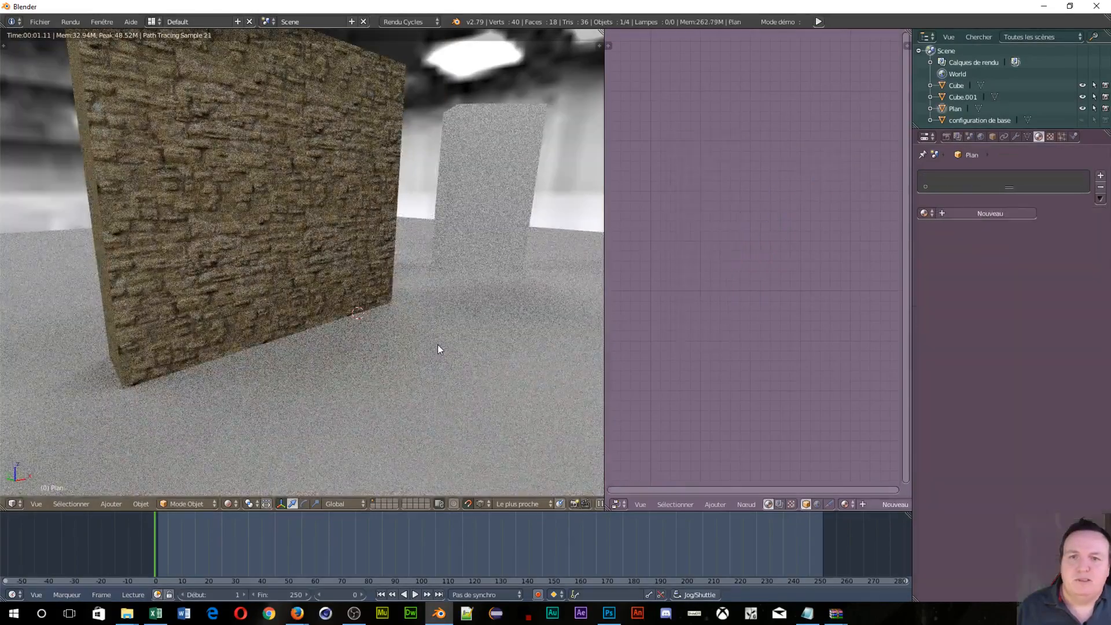
{"action": "left_click", "coordinate": [873, 506]}
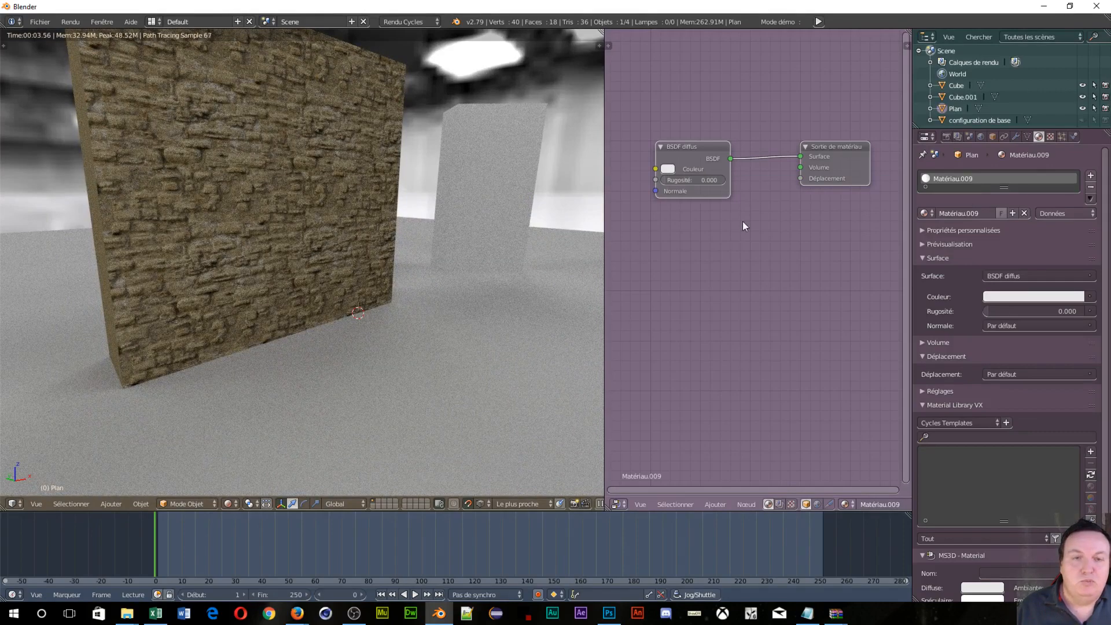
Step: Replace the ground plane's BSDF diffus node with the Plancher node group, widened so its output names are readable
{"action": "left_click", "coordinate": [683, 155]}
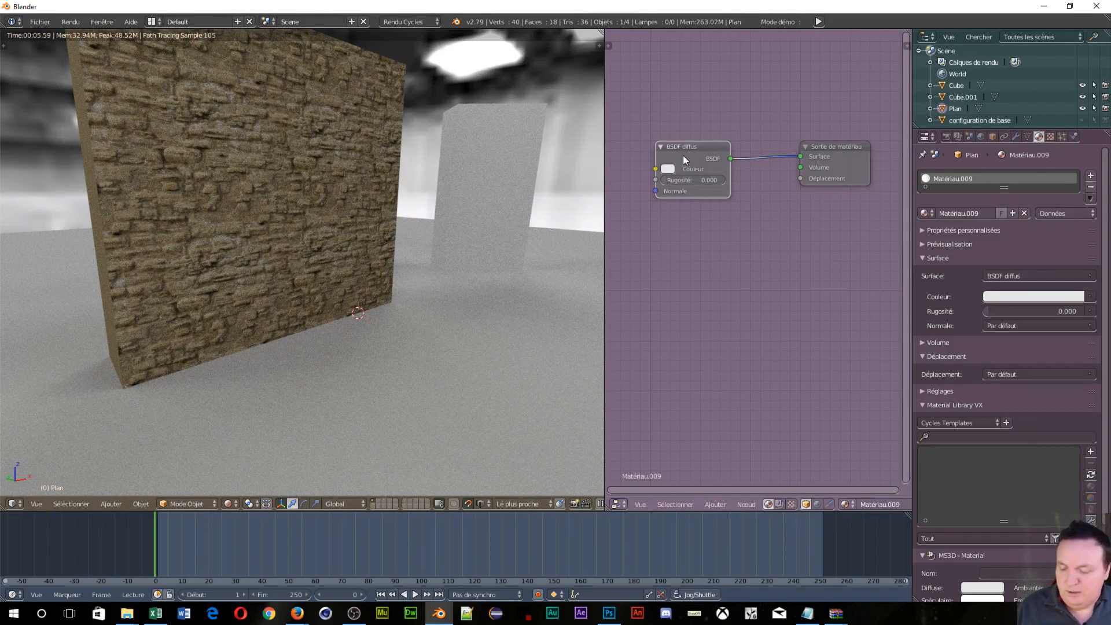
{"action": "key", "text": "x"}
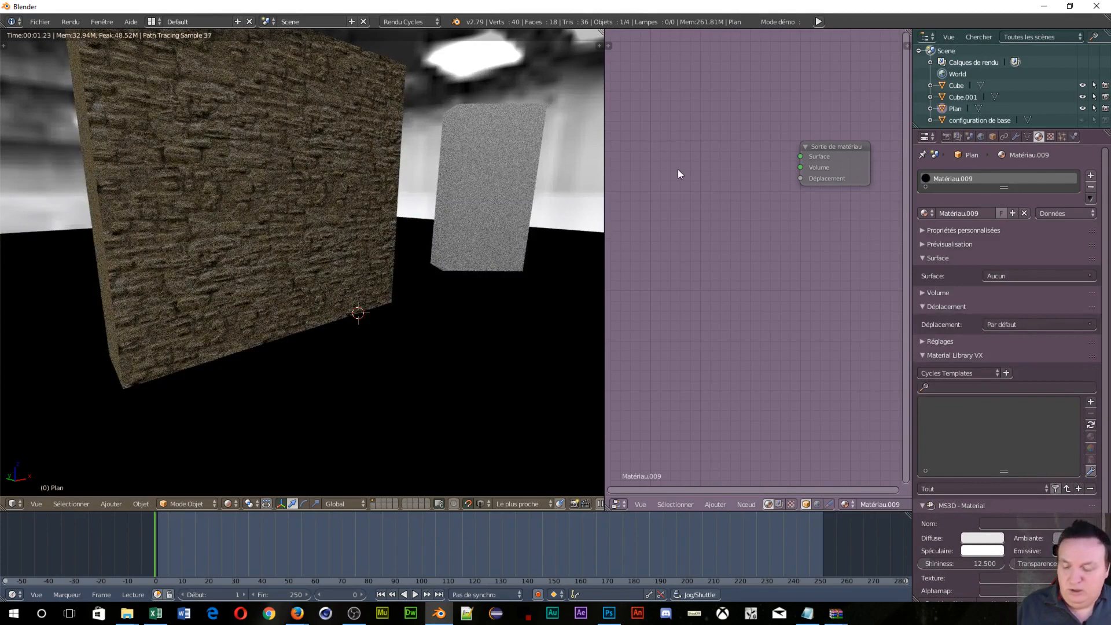
{"action": "key", "text": "shift+a"}
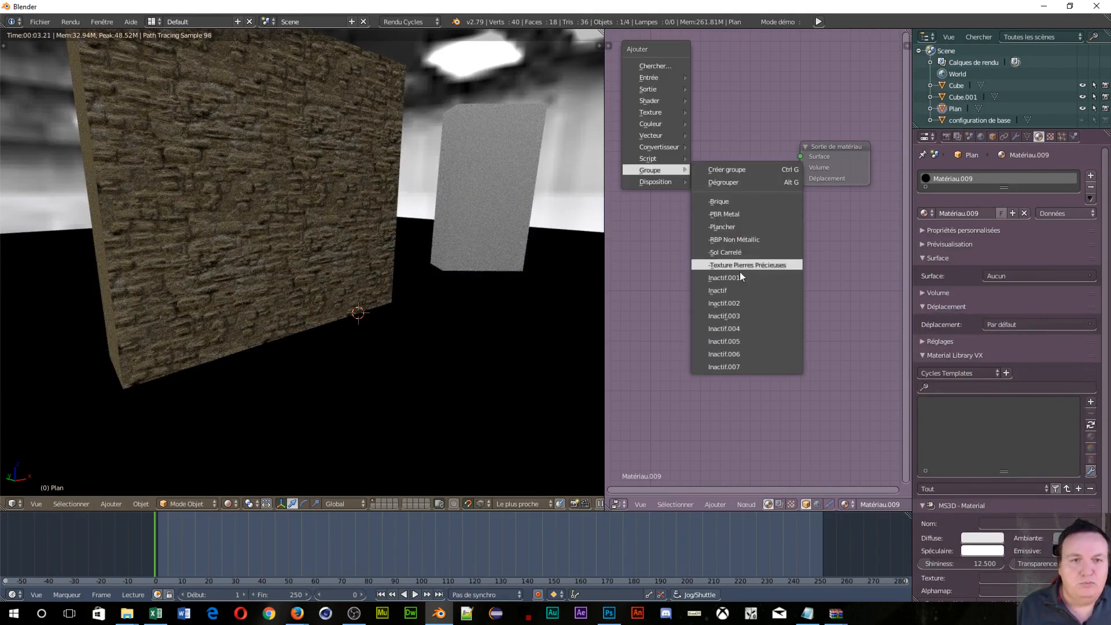
{"action": "left_click", "coordinate": [728, 226]}
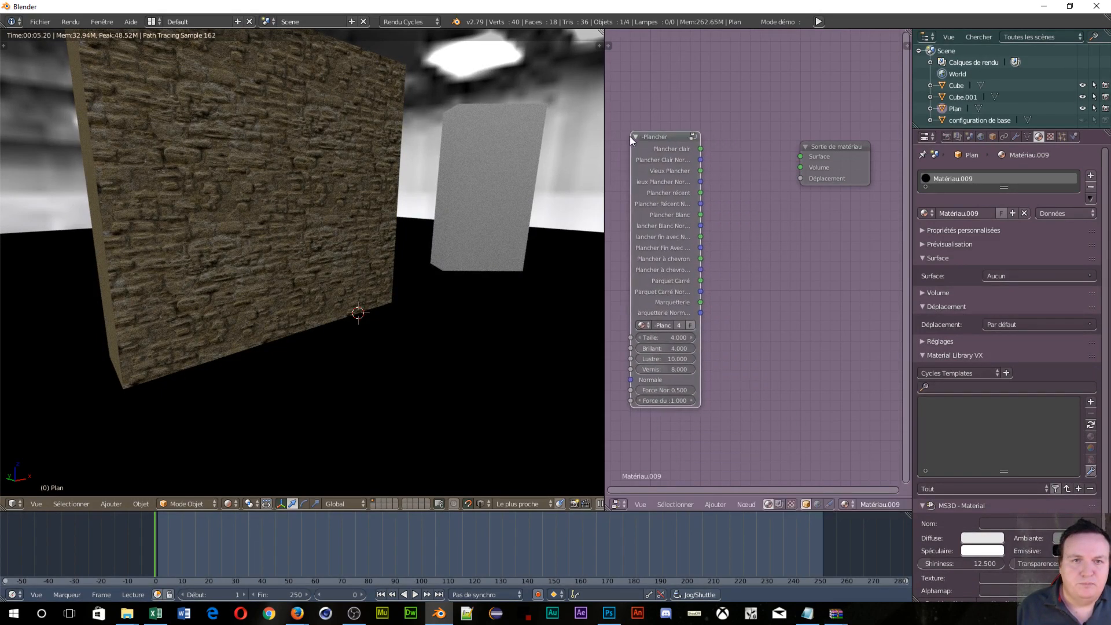
{"action": "scroll", "coordinate": [679, 268], "scroll_direction": "up", "scroll_amount": 1}
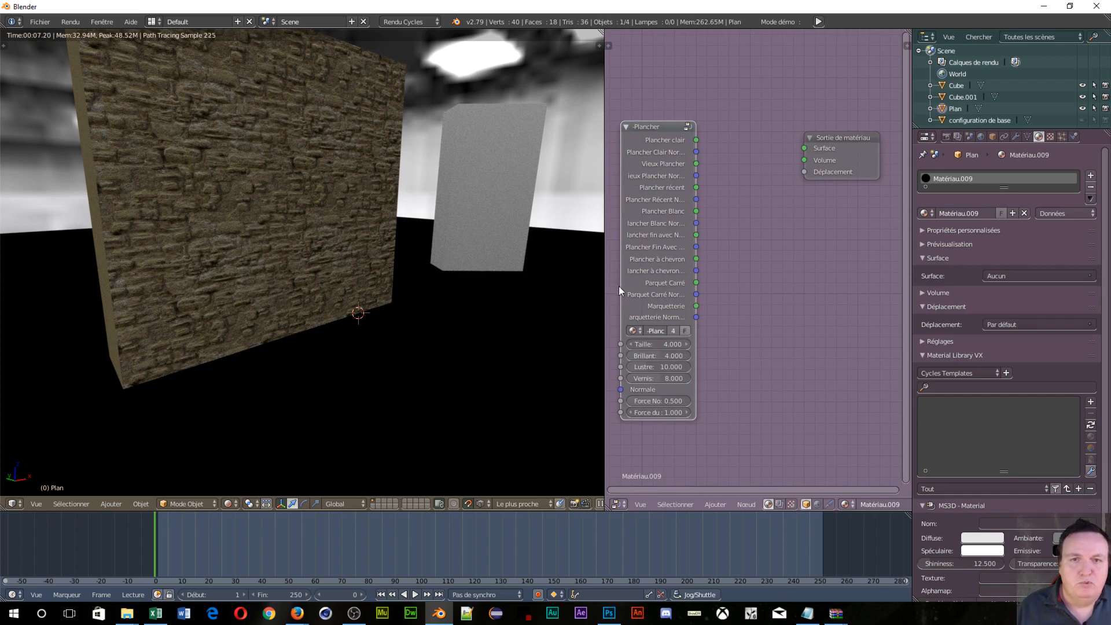
{"action": "left_click_drag", "start_coordinate": [620, 287], "coordinate": [585, 293]}
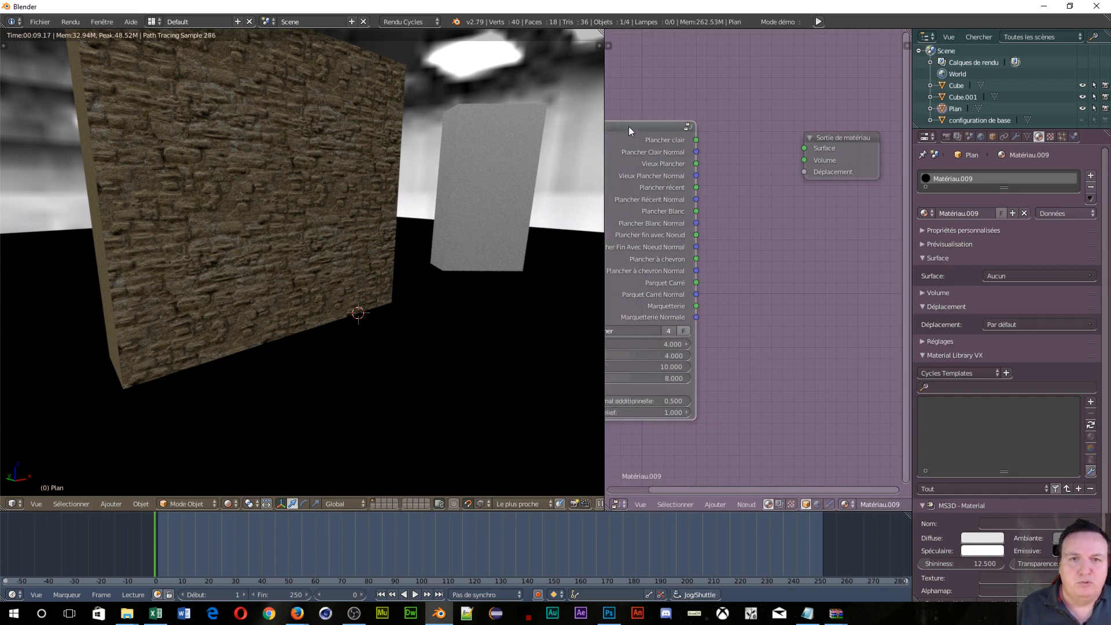
{"action": "left_click_drag", "start_coordinate": [628, 126], "coordinate": [691, 95]}
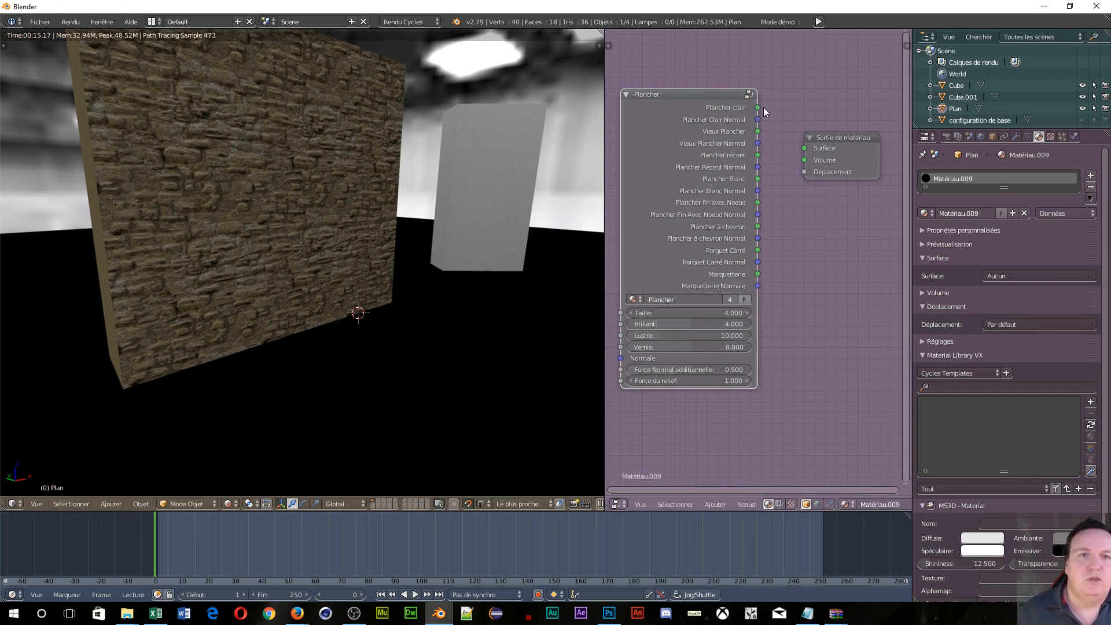
Step: Link Plancher clair to Surface and Plancher Clair Normal to Volume, set Taille to 0.500, and inspect the floor
{"action": "left_click_drag", "start_coordinate": [757, 107], "coordinate": [801, 165]}
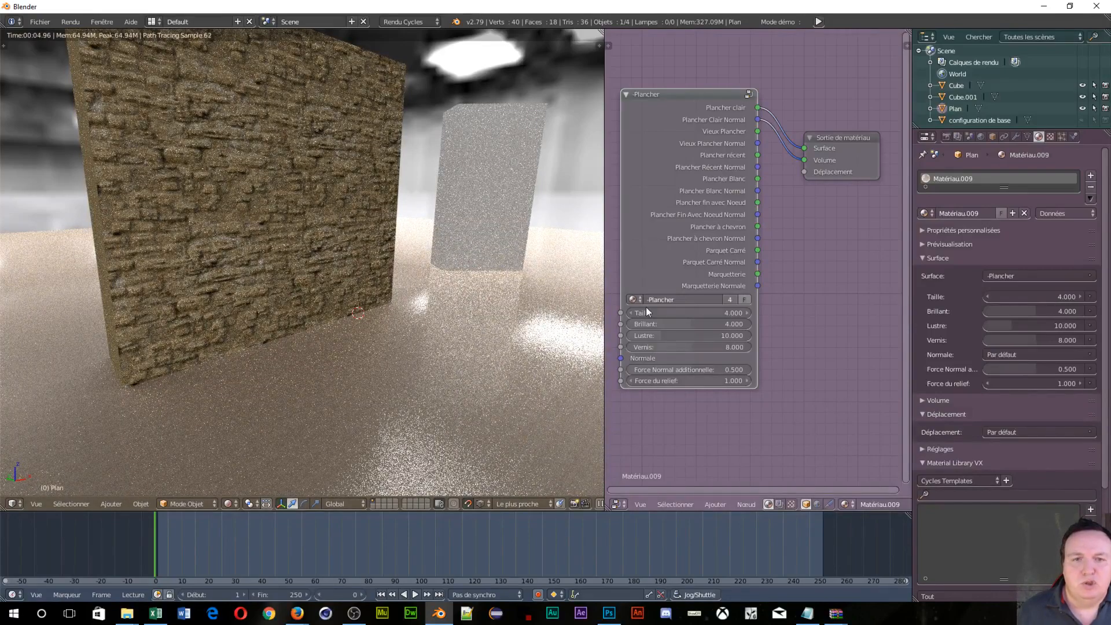
{"action": "left_click_drag", "start_coordinate": [633, 312], "coordinate": [596, 313]}
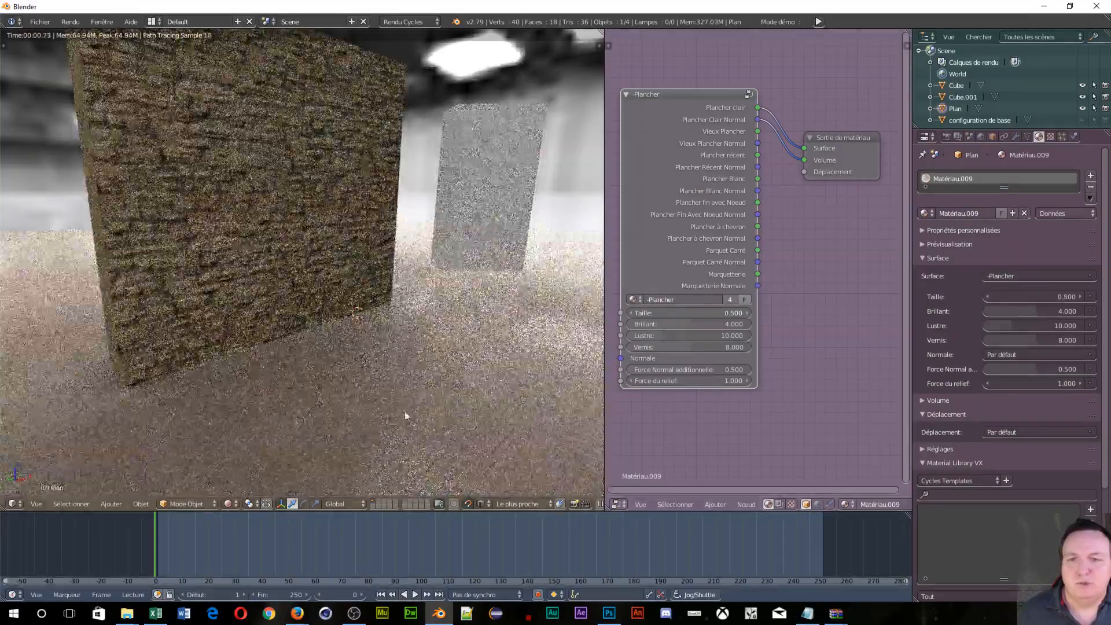
{"action": "scroll", "coordinate": [389, 429], "scroll_direction": "up", "scroll_amount": 4}
{"action": "scroll", "coordinate": [390, 427], "scroll_direction": "down", "scroll_amount": 4}
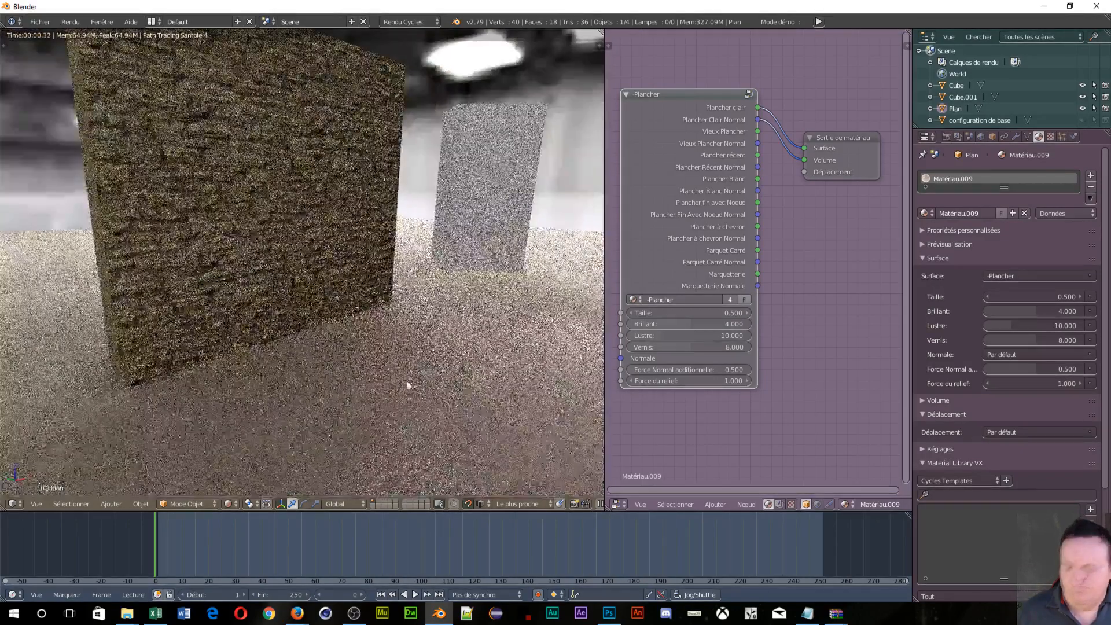
{"action": "middle_click_drag", "start_coordinate": [409, 371], "coordinate": [395, 348], "text": "shift"}
{"action": "scroll", "coordinate": [395, 349], "scroll_direction": "up", "scroll_amount": 4}
{"action": "scroll", "coordinate": [392, 352], "scroll_direction": "down", "scroll_amount": 4}
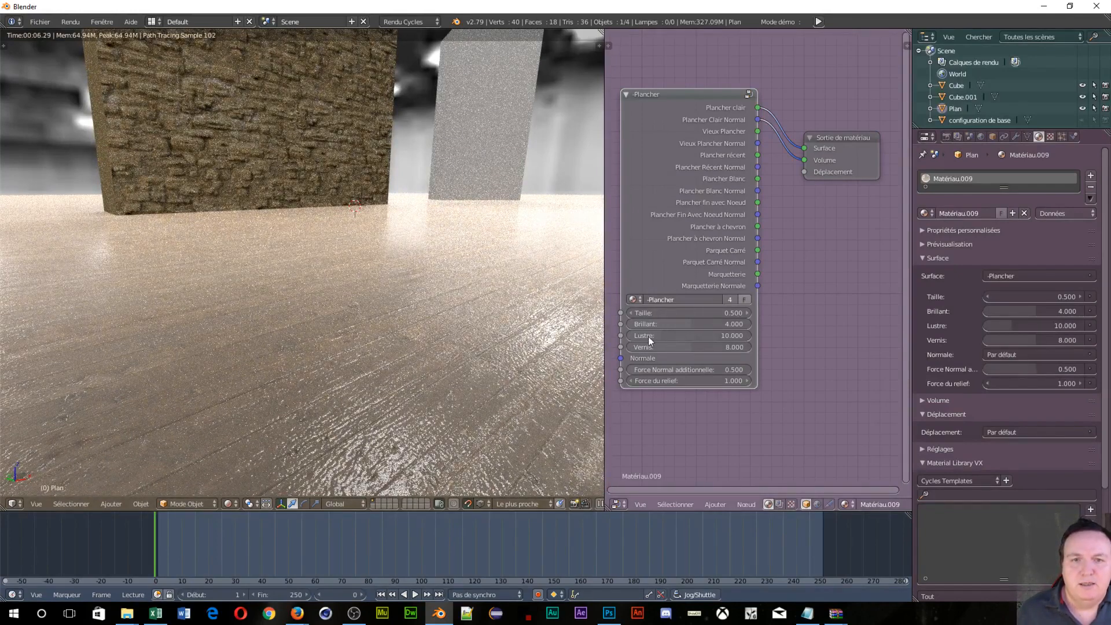
Step: Set the Plancher group's Lustre to 8.924, Vernis to 4.413, Force Normal additionnelle to 0.419 and Force du relief to 2.600
{"action": "mouse_move", "coordinate": [656, 337]}
{"action": "left_mouse_down"}
{"action": "mouse_move", "coordinate": [623, 338]}
{"action": "mouse_move", "coordinate": [704, 337]}
{"action": "mouse_move", "coordinate": [625, 337]}
{"action": "mouse_move", "coordinate": [666, 337]}
{"action": "left_mouse_up"}
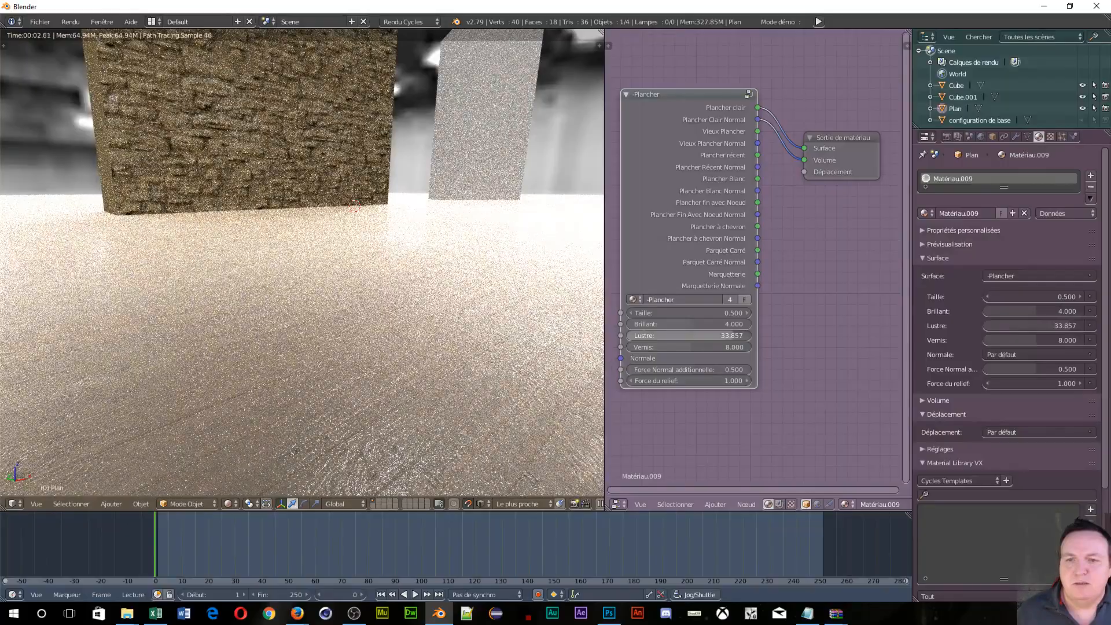
{"action": "mouse_move", "coordinate": [666, 337]}
{"action": "left_mouse_down"}
{"action": "mouse_move", "coordinate": [643, 337]}
{"action": "mouse_move", "coordinate": [660, 352]}
{"action": "left_mouse_up"}
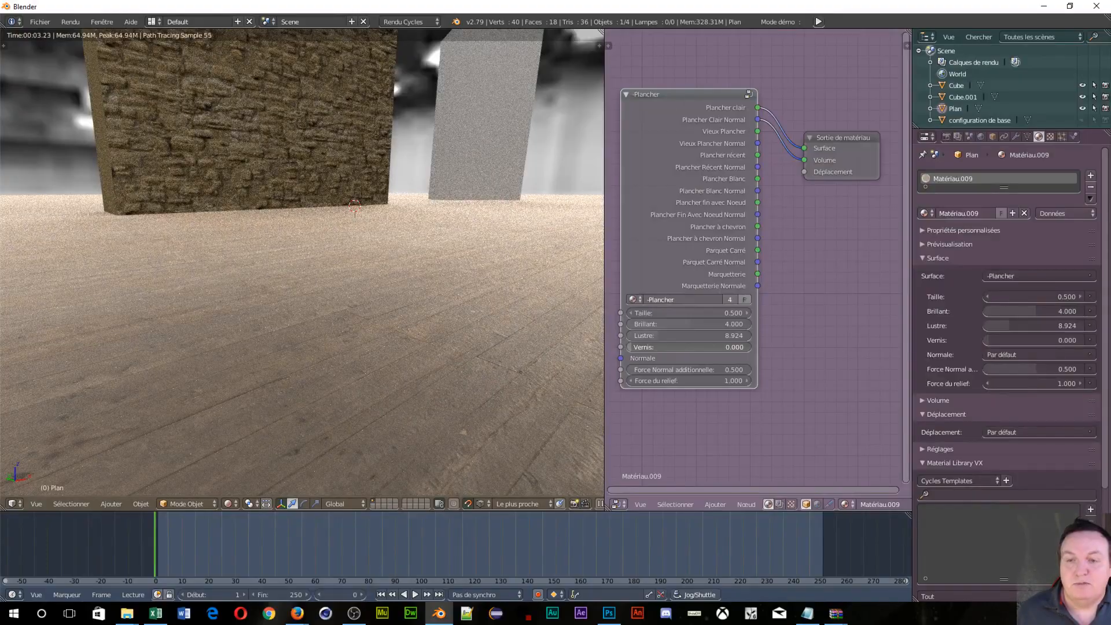
{"action": "left_click_drag", "start_coordinate": [660, 348], "coordinate": [747, 347]}
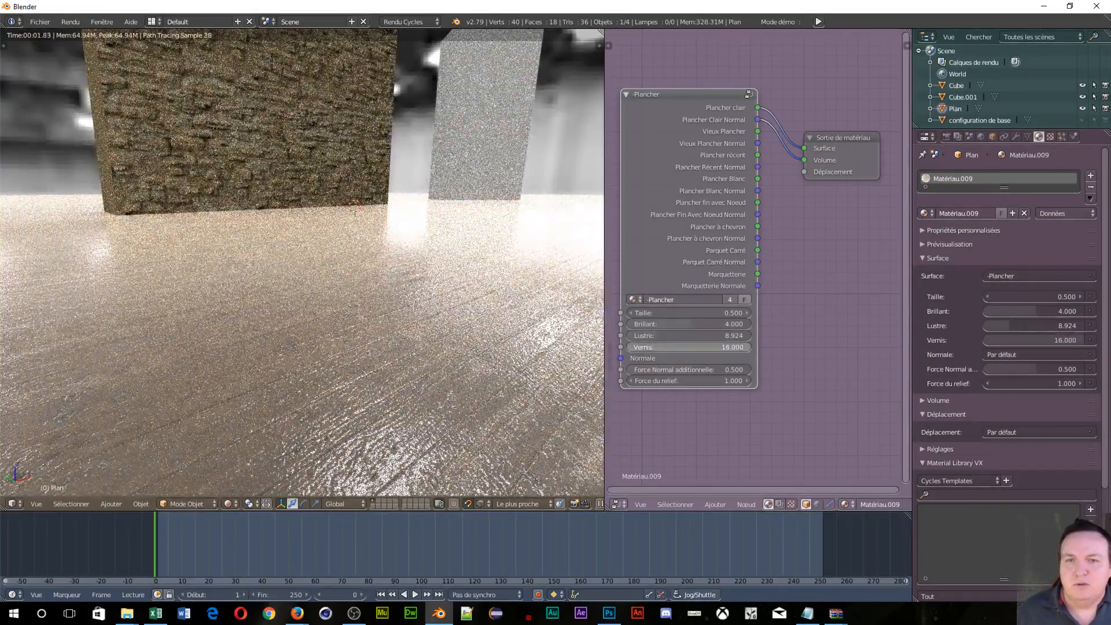
{"action": "left_click_drag", "start_coordinate": [746, 348], "coordinate": [662, 348]}
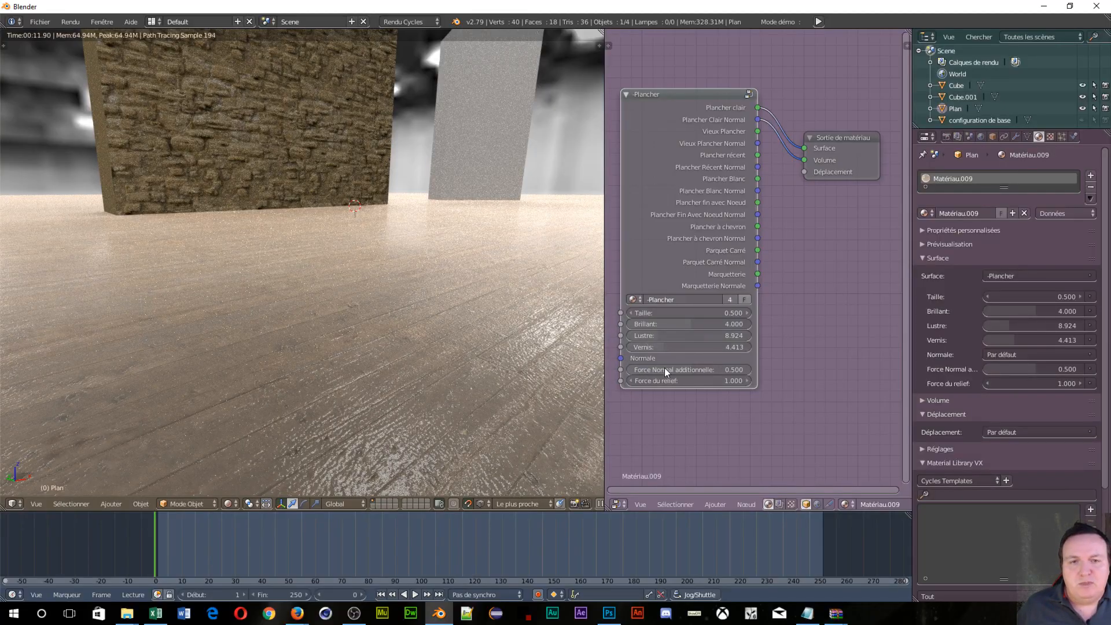
{"action": "mouse_move", "coordinate": [664, 367]}
{"action": "left_mouse_down"}
{"action": "mouse_move", "coordinate": [654, 367]}
{"action": "mouse_move", "coordinate": [720, 381]}
{"action": "mouse_move", "coordinate": [678, 381]}
{"action": "left_mouse_up"}
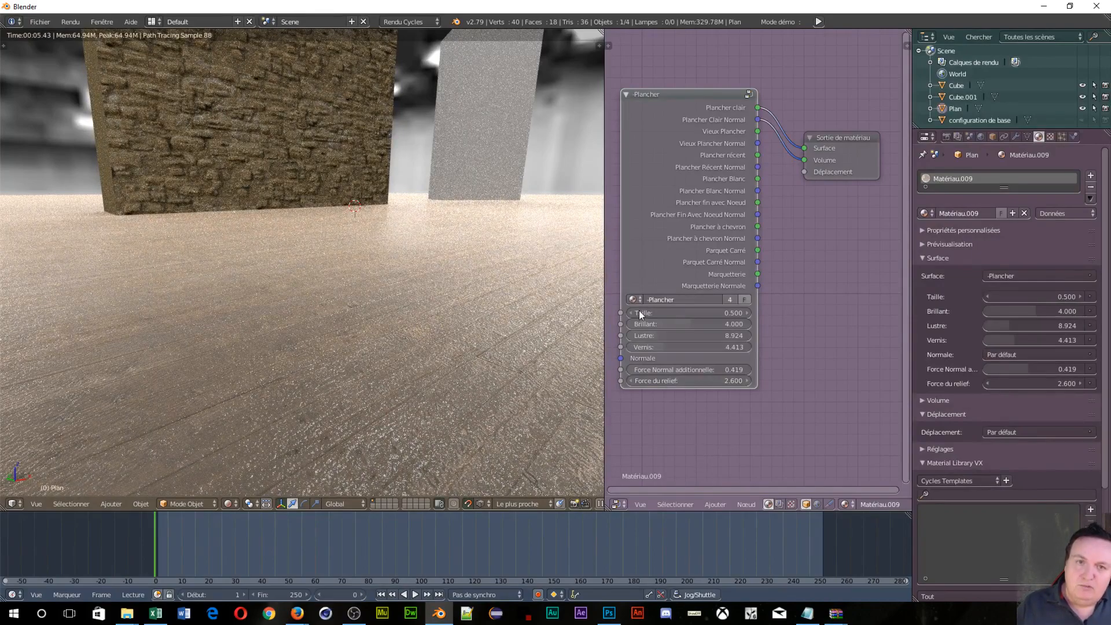
Step: Try a Taille of 12.000 on the Plancher group, inspect the floor, and return Taille to 0.500
{"action": "left_click_drag", "start_coordinate": [646, 316], "coordinate": [713, 316]}
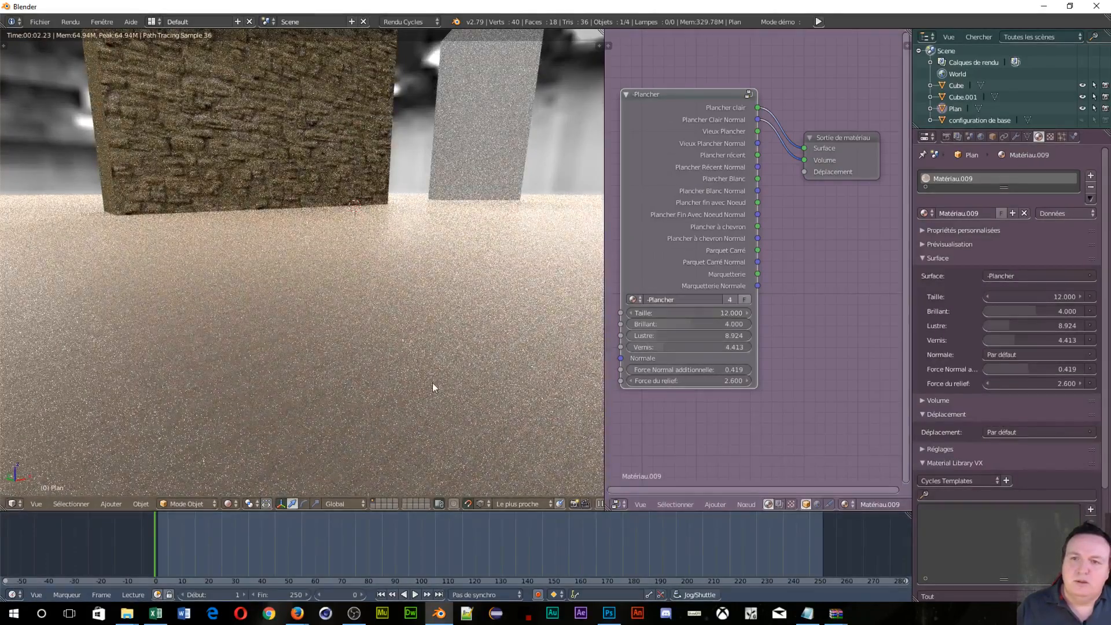
{"action": "scroll", "coordinate": [427, 381], "scroll_direction": "up", "scroll_amount": 6}
{"action": "scroll", "coordinate": [427, 380], "scroll_direction": "down", "scroll_amount": 2}
{"action": "scroll", "coordinate": [427, 381], "scroll_direction": "down", "scroll_amount": 3}
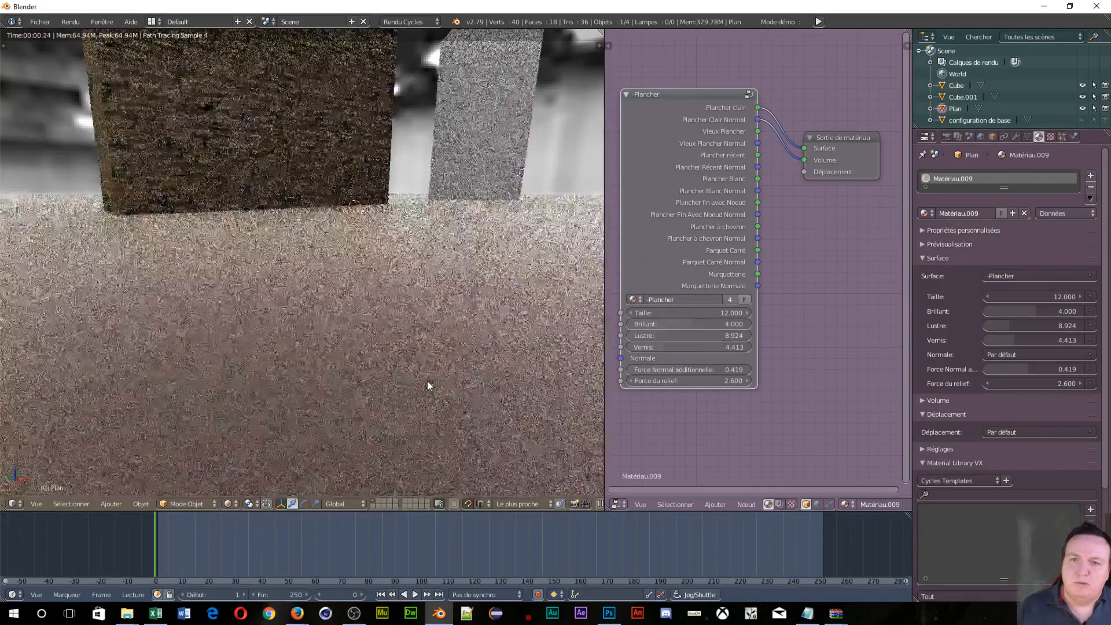
{"action": "scroll", "coordinate": [439, 370], "scroll_direction": "up", "scroll_amount": 7, "text": "shift"}
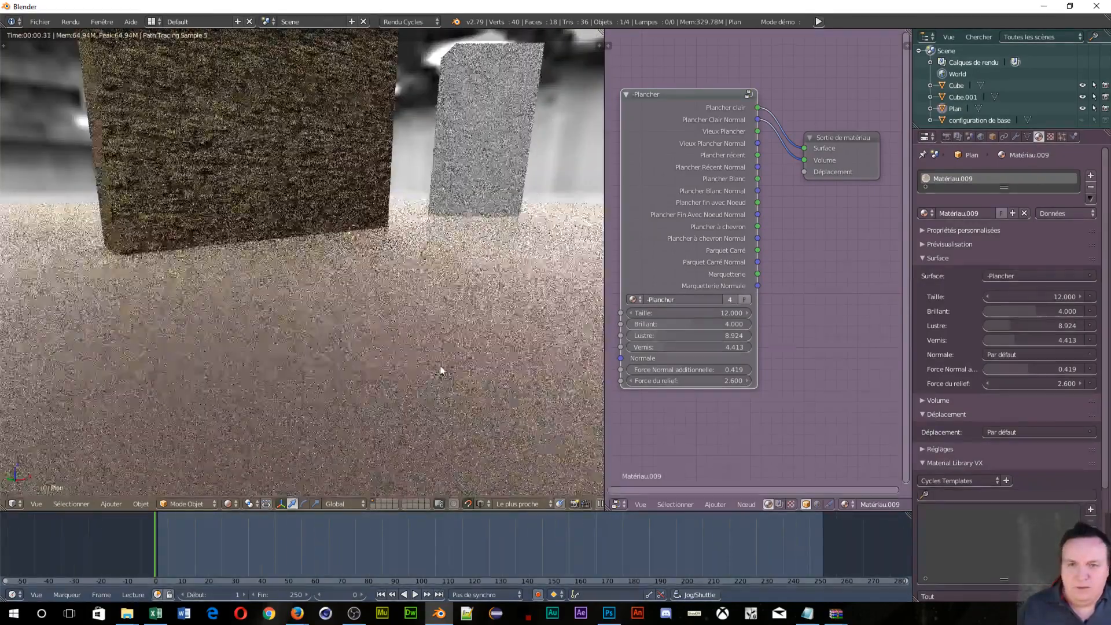
{"action": "middle_click_drag", "start_coordinate": [441, 372], "coordinate": [428, 320]}
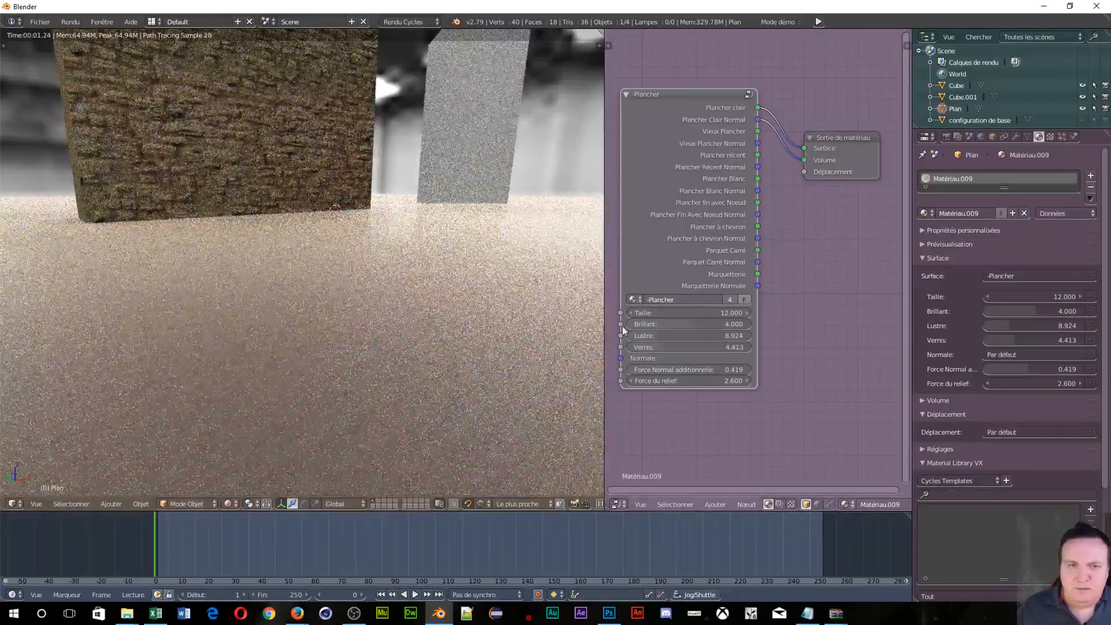
{"action": "left_click_drag", "start_coordinate": [667, 313], "coordinate": [513, 313]}
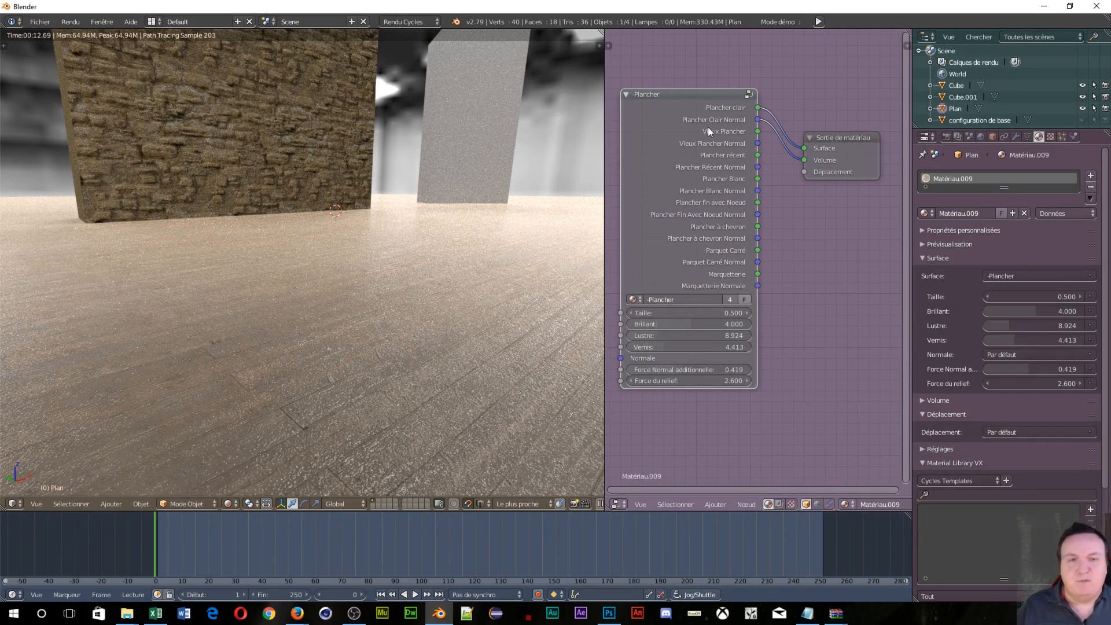
Step: Inside the Plancher group, set the minimum of the Size input to 0.05 and return to the material's node tree
{"action": "key", "text": "Tab"}
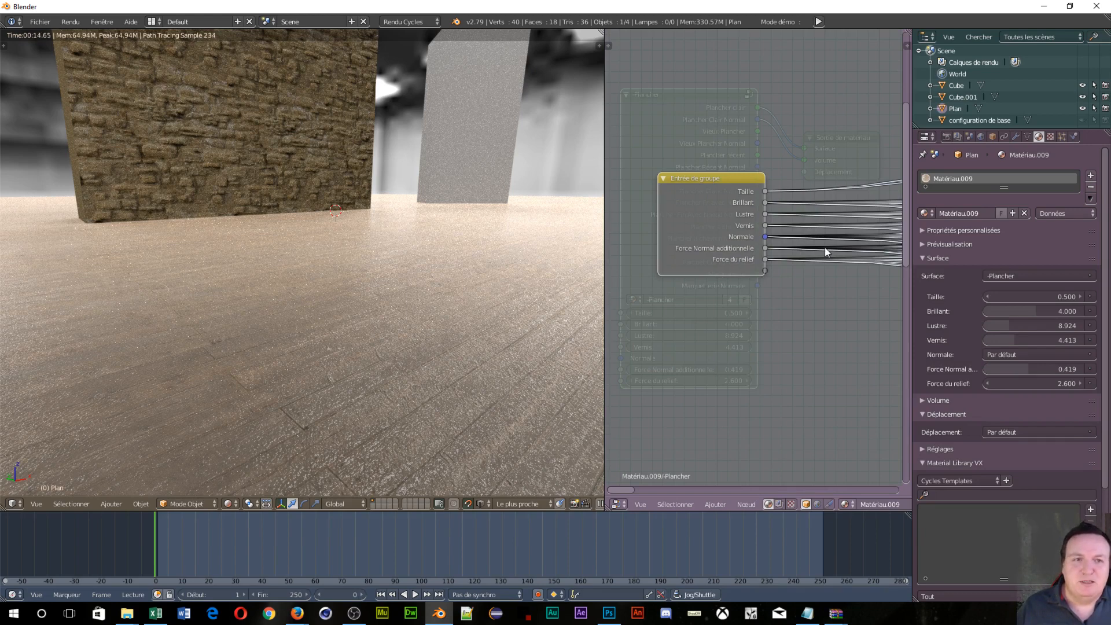
{"action": "scroll", "coordinate": [824, 247], "scroll_direction": "down", "scroll_amount": 5}
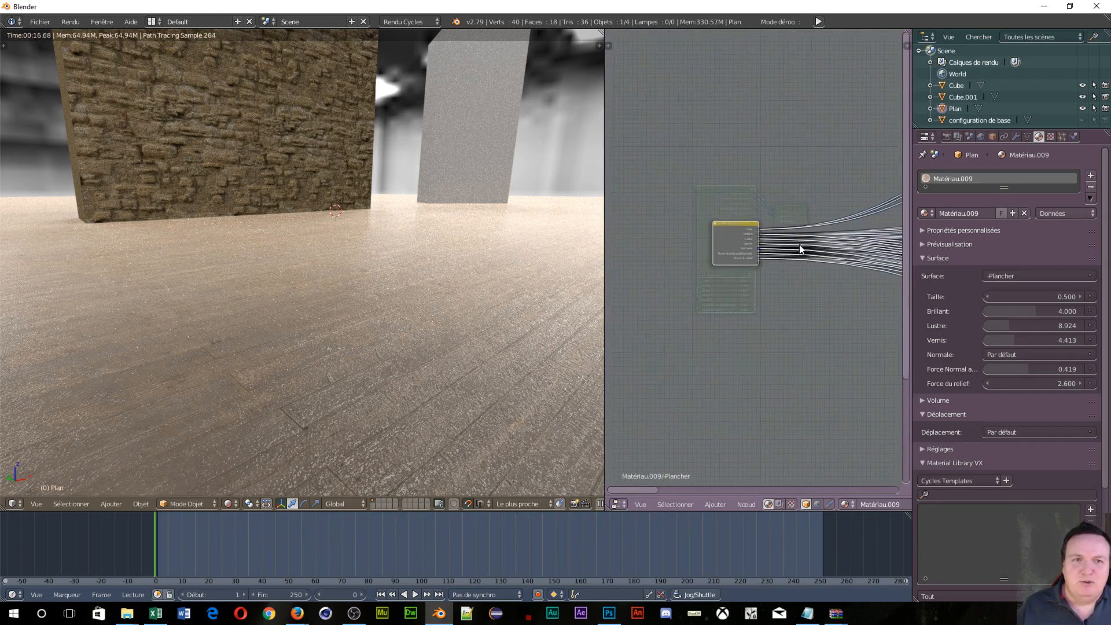
{"action": "scroll", "coordinate": [782, 249], "scroll_direction": "down", "scroll_amount": 5}
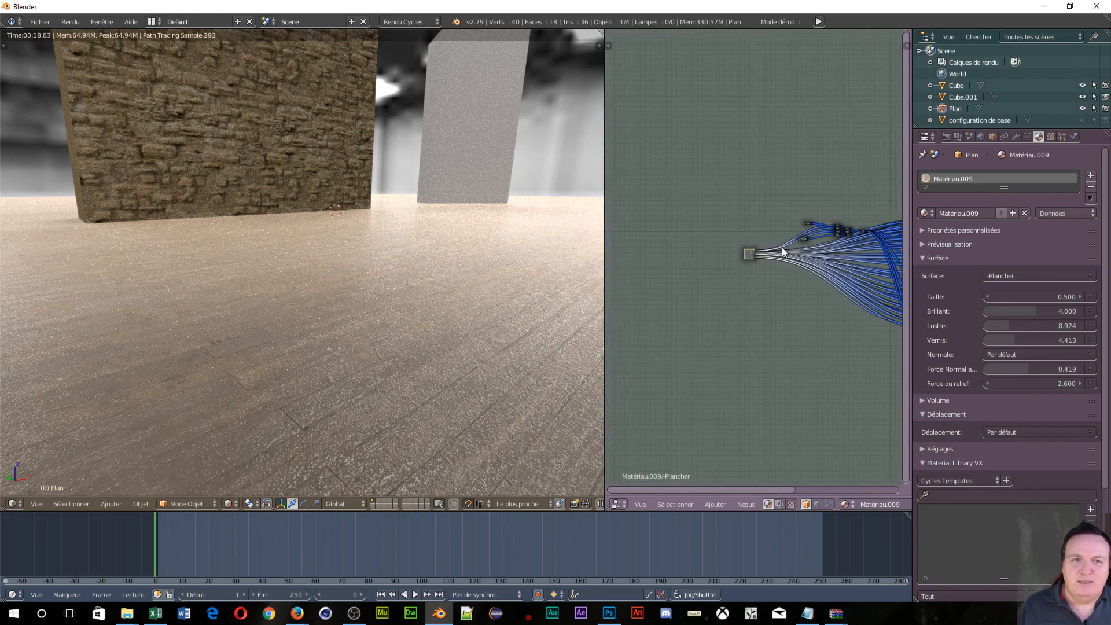
{"action": "middle_click_drag", "start_coordinate": [860, 292], "coordinate": [652, 331]}
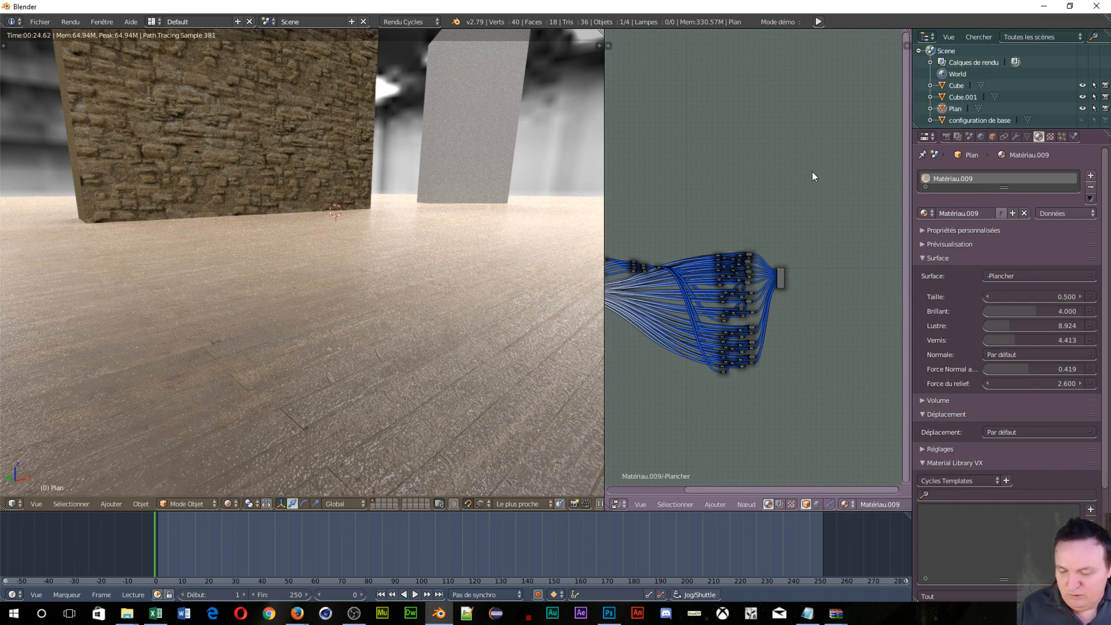
{"action": "key", "text": "n"}
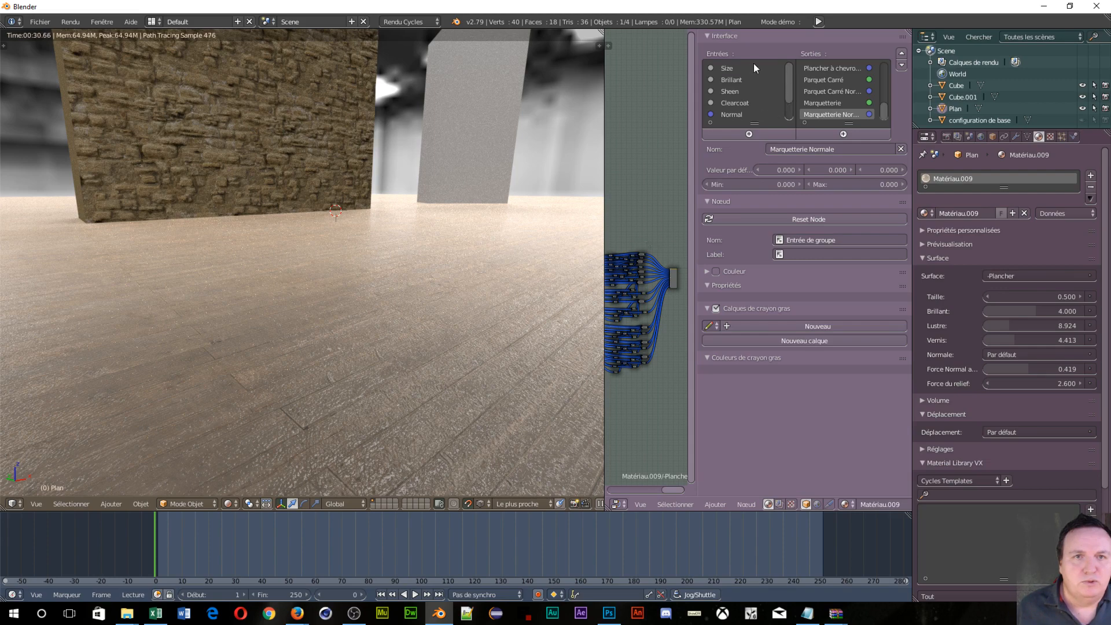
{"action": "left_click", "coordinate": [737, 68]}
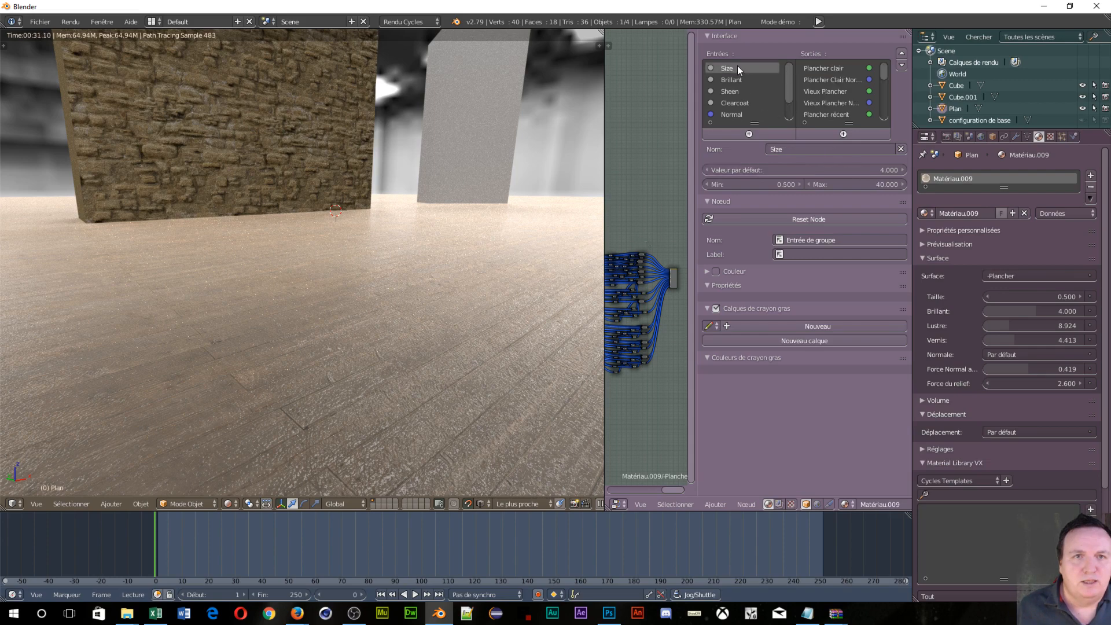
{"action": "left_click", "coordinate": [780, 189]}
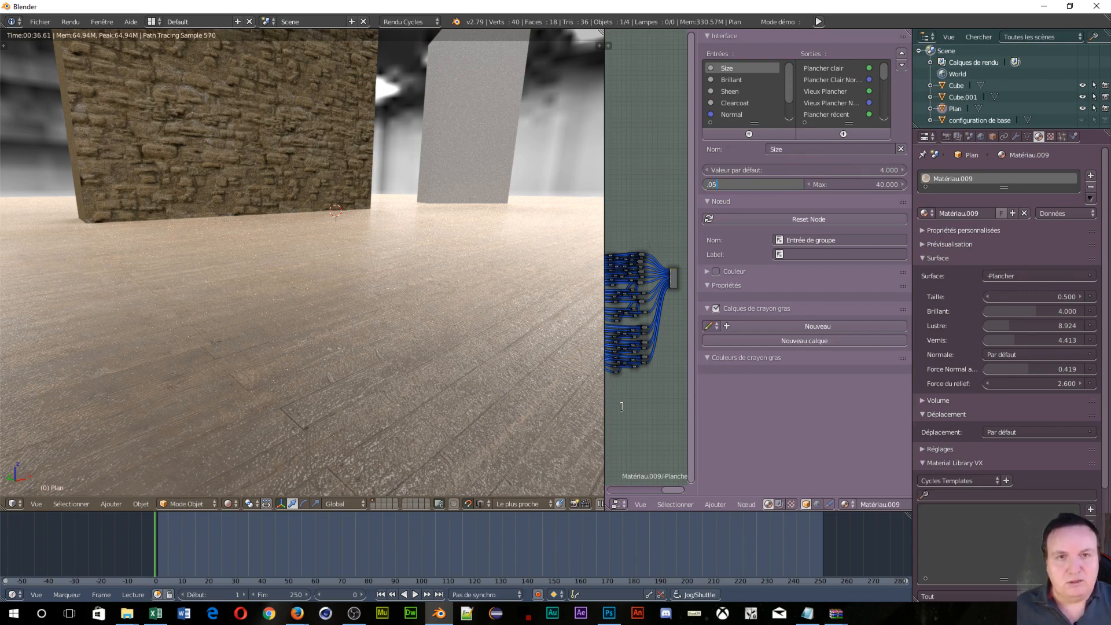
{"action": "key", "text": "Return"}
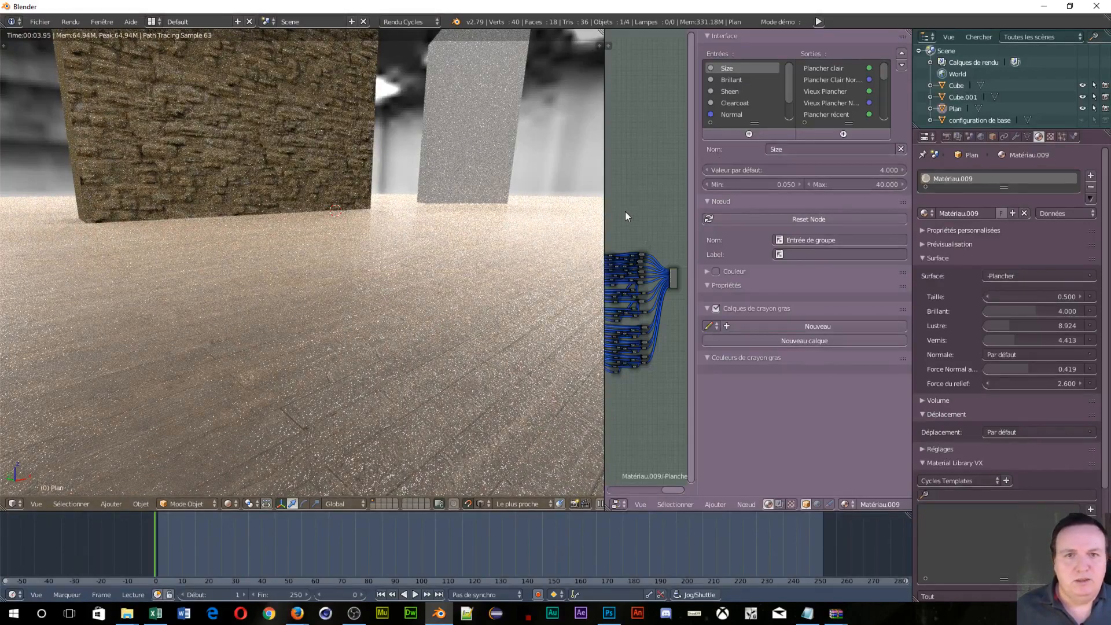
{"action": "key", "text": "Tab"}
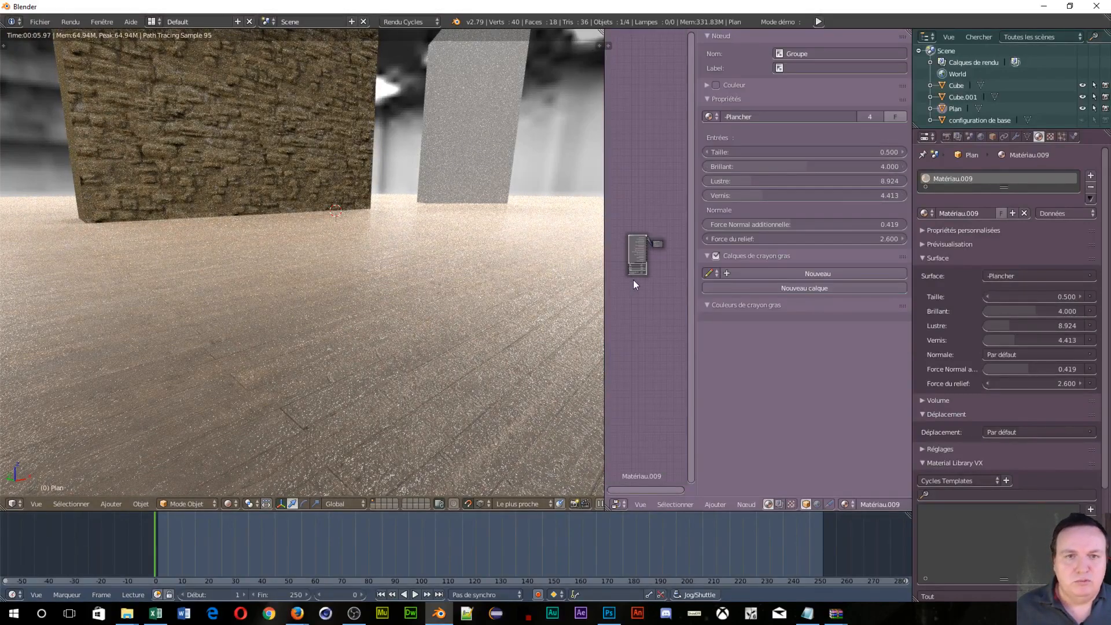
Step: Set the Plancher group's Taille to 0.050 to enlarge the floorboards on the ground plane
{"action": "scroll", "coordinate": [633, 280], "scroll_direction": "up", "scroll_amount": 5}
{"action": "middle_click_drag", "start_coordinate": [629, 329], "coordinate": [652, 318]}
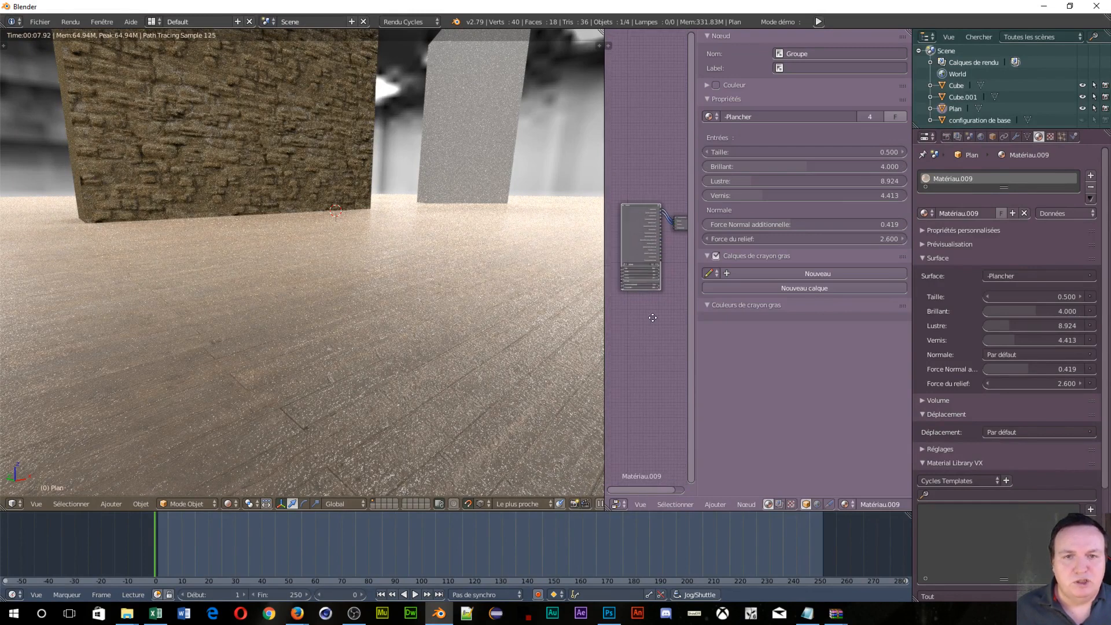
{"action": "scroll", "coordinate": [633, 328], "scroll_direction": "up", "scroll_amount": 5}
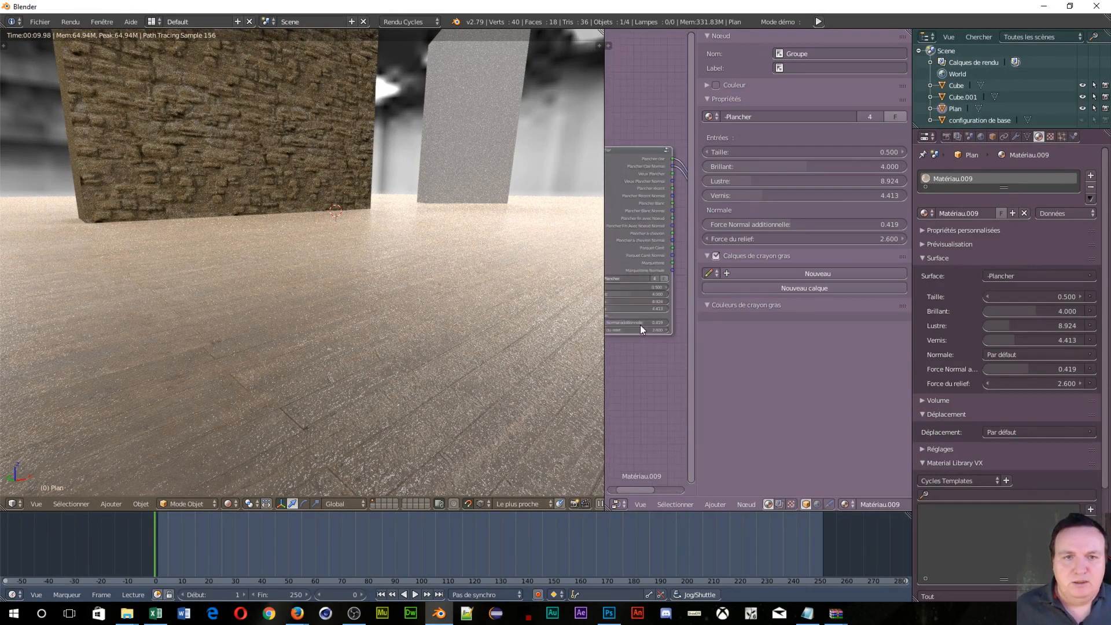
{"action": "scroll", "coordinate": [642, 324], "scroll_direction": "up", "scroll_amount": 1}
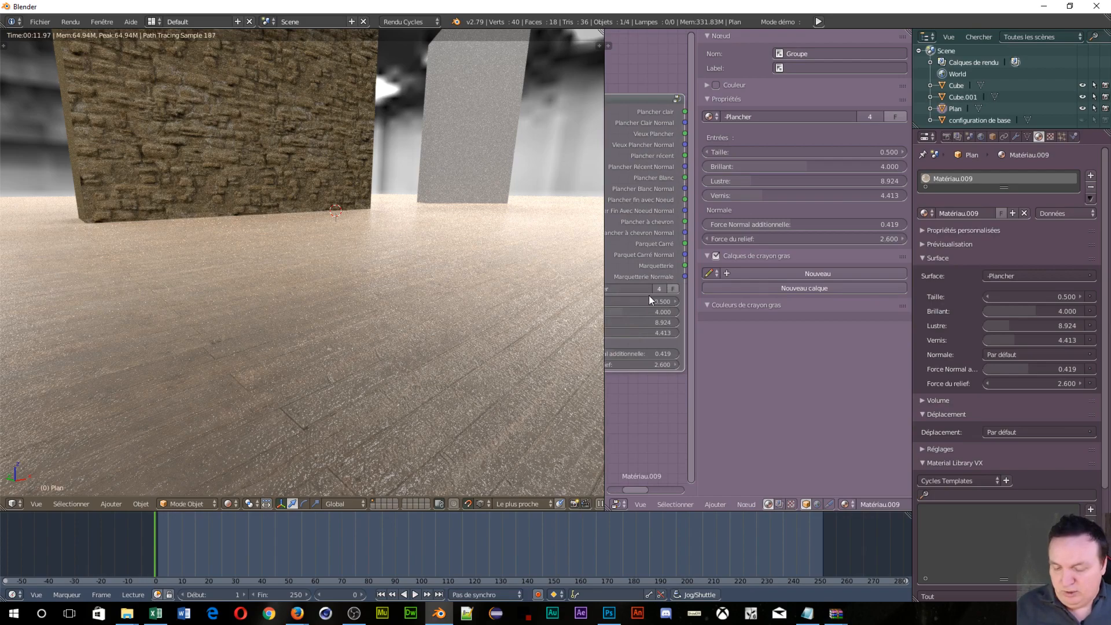
{"action": "key", "text": "n"}
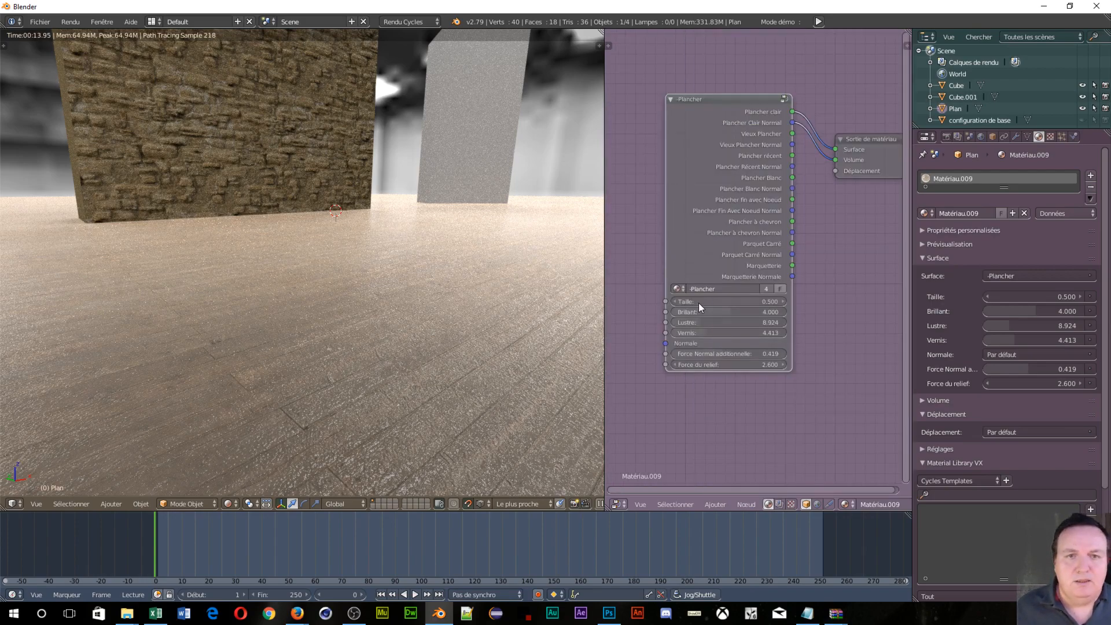
{"action": "left_click_drag", "start_coordinate": [700, 304], "coordinate": [671, 304]}
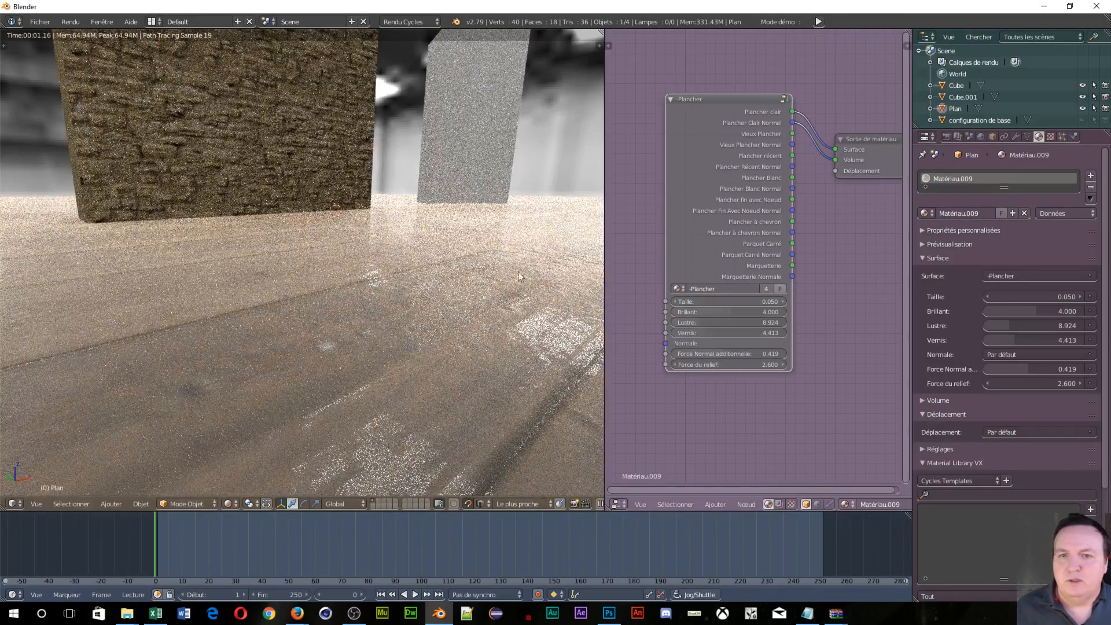
Step: Set the Plancher group's Force du relief to 3.700 to strengthen the floorboards' relief
{"action": "scroll", "coordinate": [384, 233], "scroll_direction": "down", "scroll_amount": 3}
{"action": "middle_click_drag", "start_coordinate": [391, 287], "coordinate": [395, 307]}
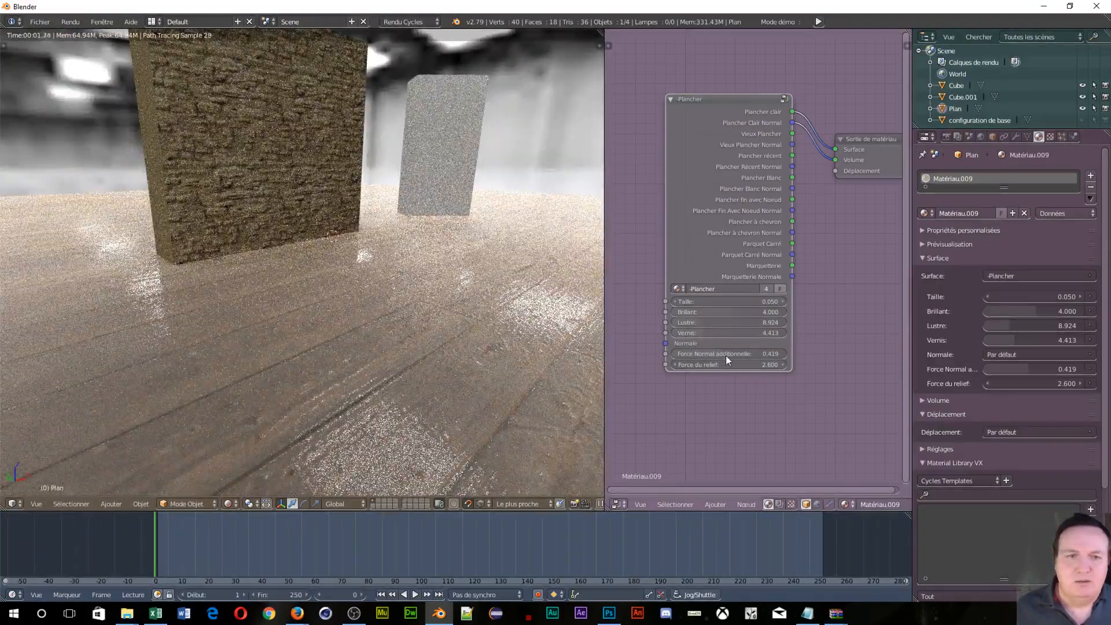
{"action": "left_click_drag", "start_coordinate": [696, 364], "coordinate": [727, 365]}
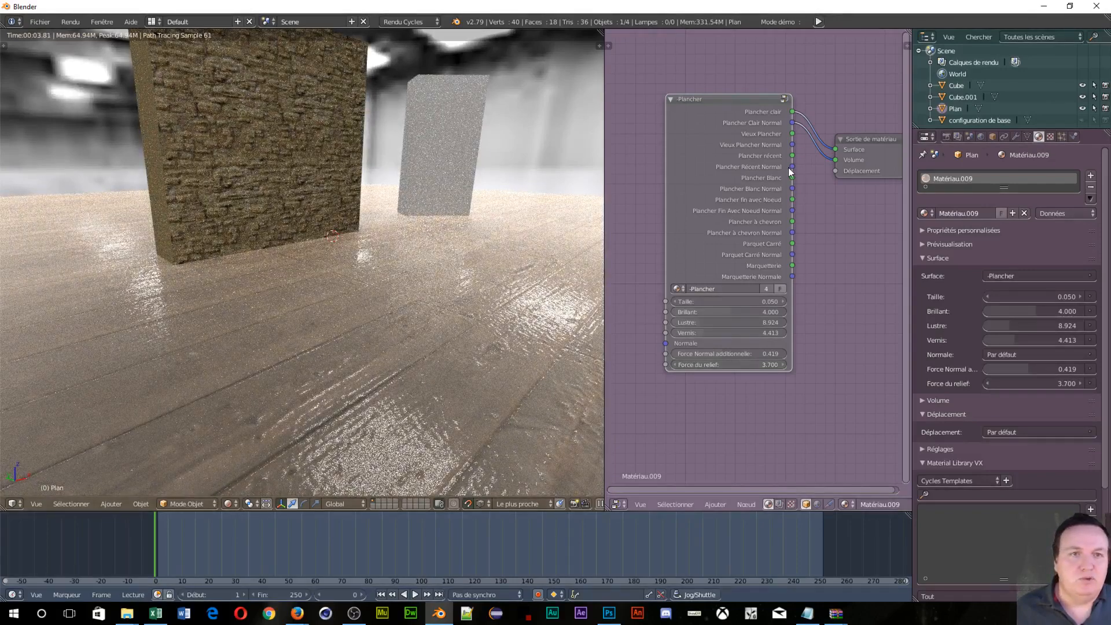
Step: Try the Plancher récent output as Surface and Plancher Récent Normal as Déplacement in the floor material
{"action": "left_click_drag", "start_coordinate": [792, 167], "coordinate": [836, 149]}
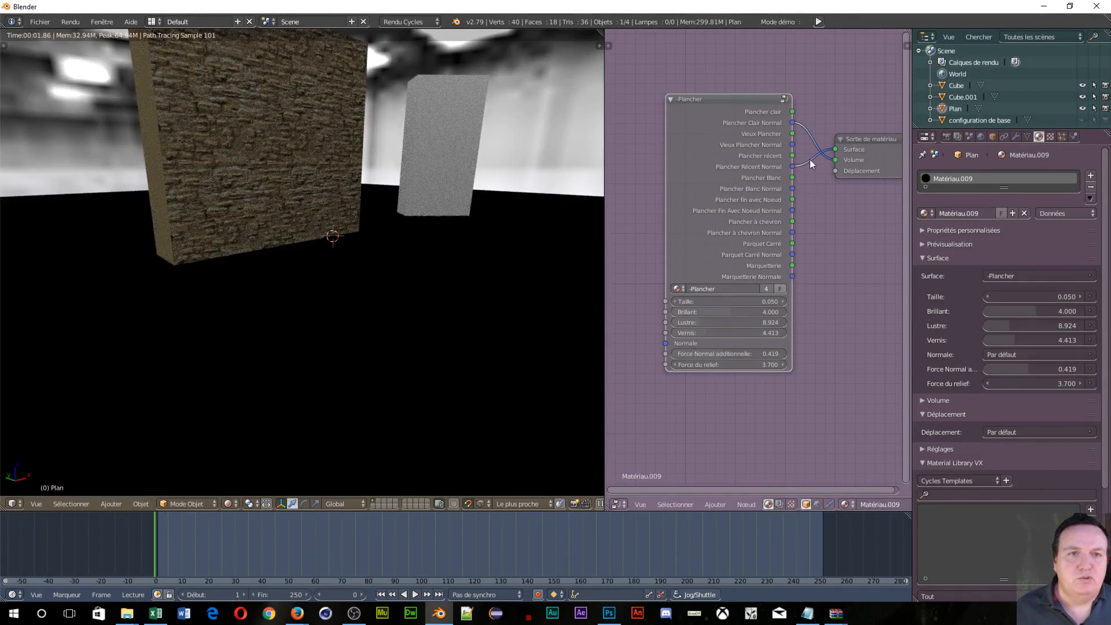
{"action": "left_click_drag", "start_coordinate": [791, 172], "coordinate": [834, 150]}
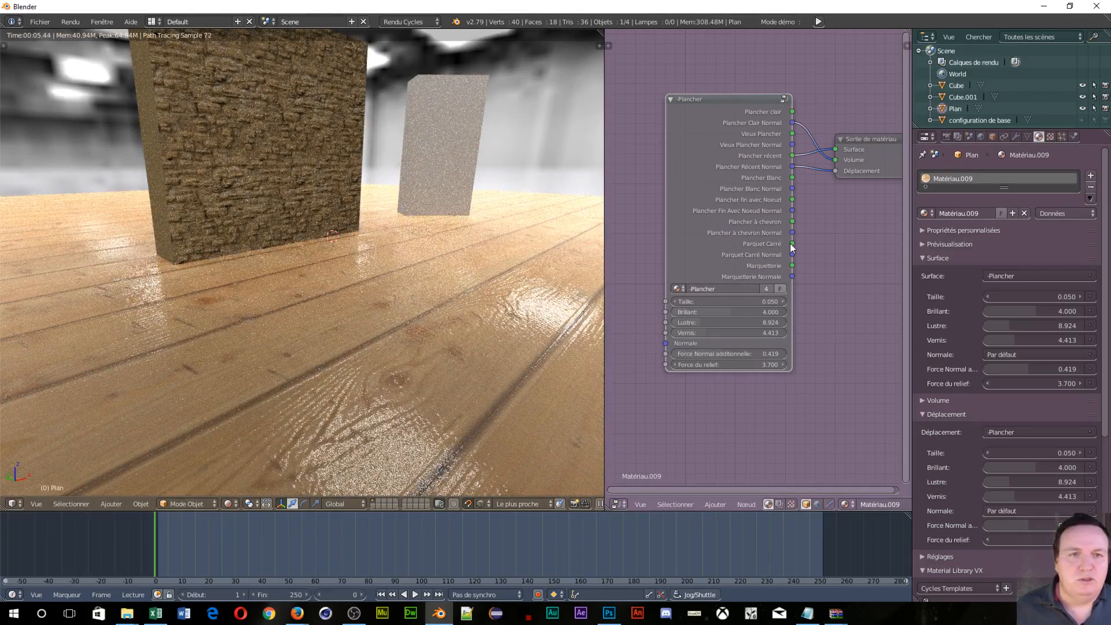
Step: Connect Parquet Carré to Surface and Parquet Carré Normal to Déplacement, and set the floor's Taille to 0.650
{"action": "left_click_drag", "start_coordinate": [793, 245], "coordinate": [836, 149]}
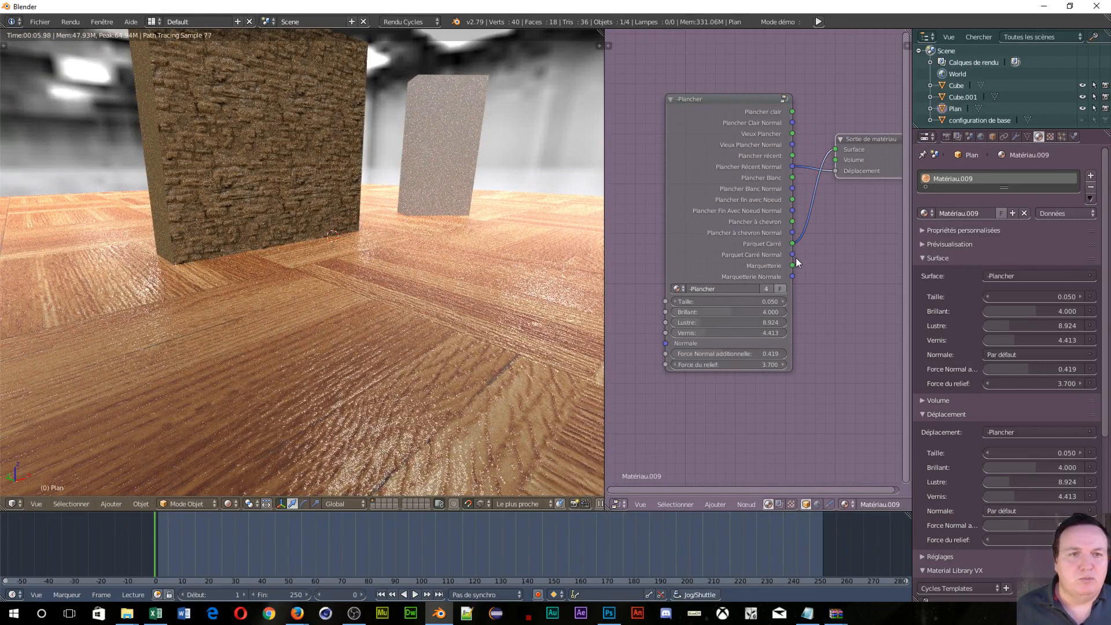
{"action": "left_click_drag", "start_coordinate": [795, 257], "coordinate": [837, 171]}
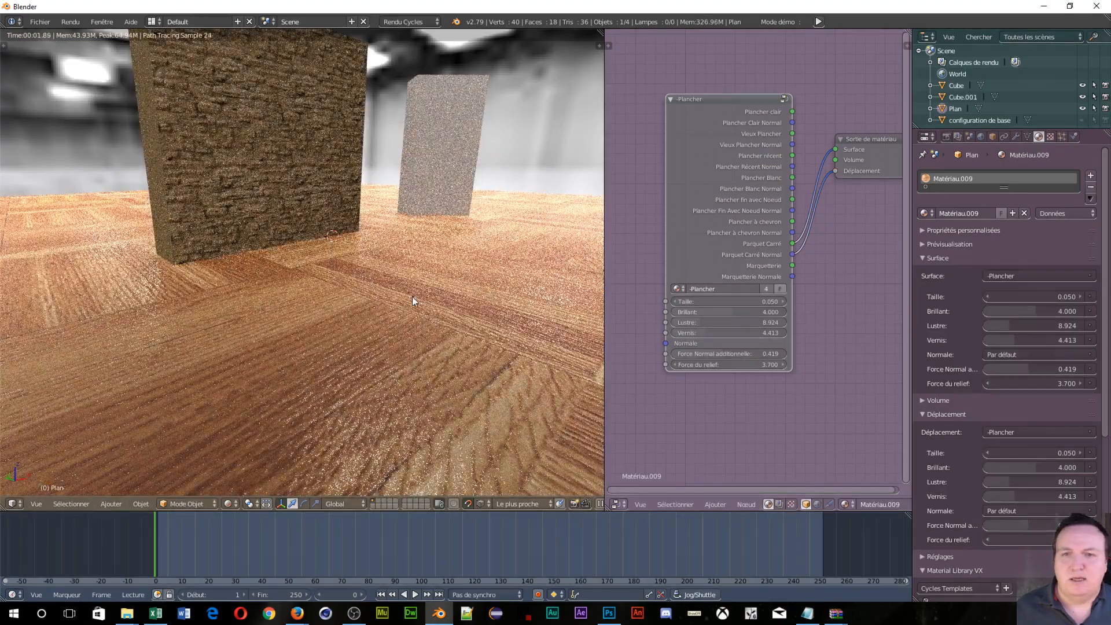
{"action": "left_click_drag", "start_coordinate": [694, 301], "coordinate": [728, 302]}
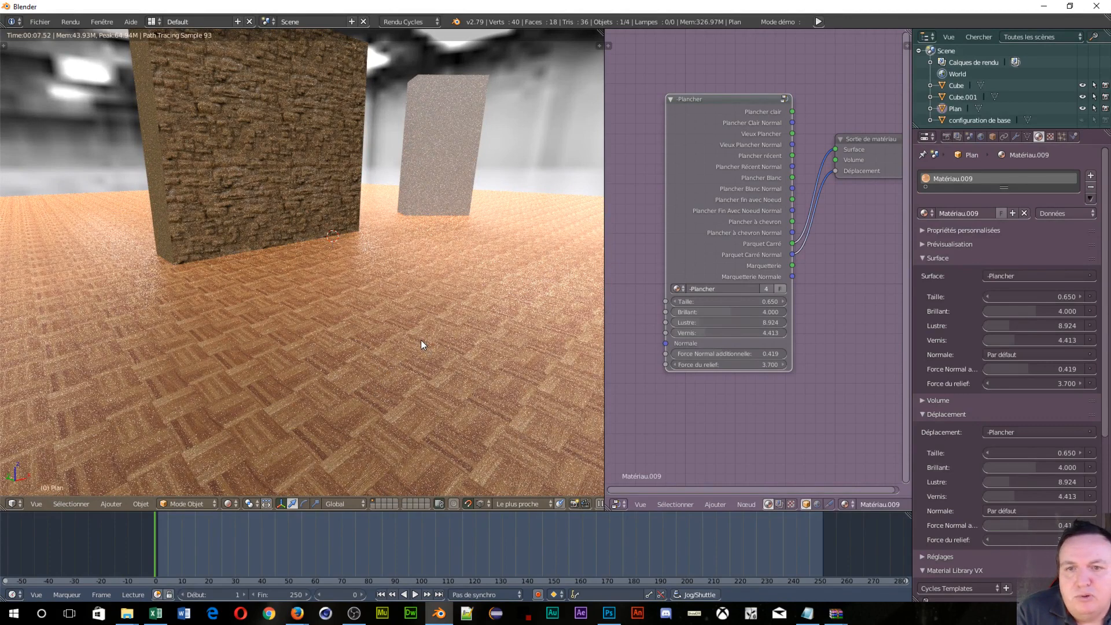
Step: Create a new material for the untextured wall block Cube.001 and delete its default BSDF diffus node
{"action": "right_click", "coordinate": [440, 167]}
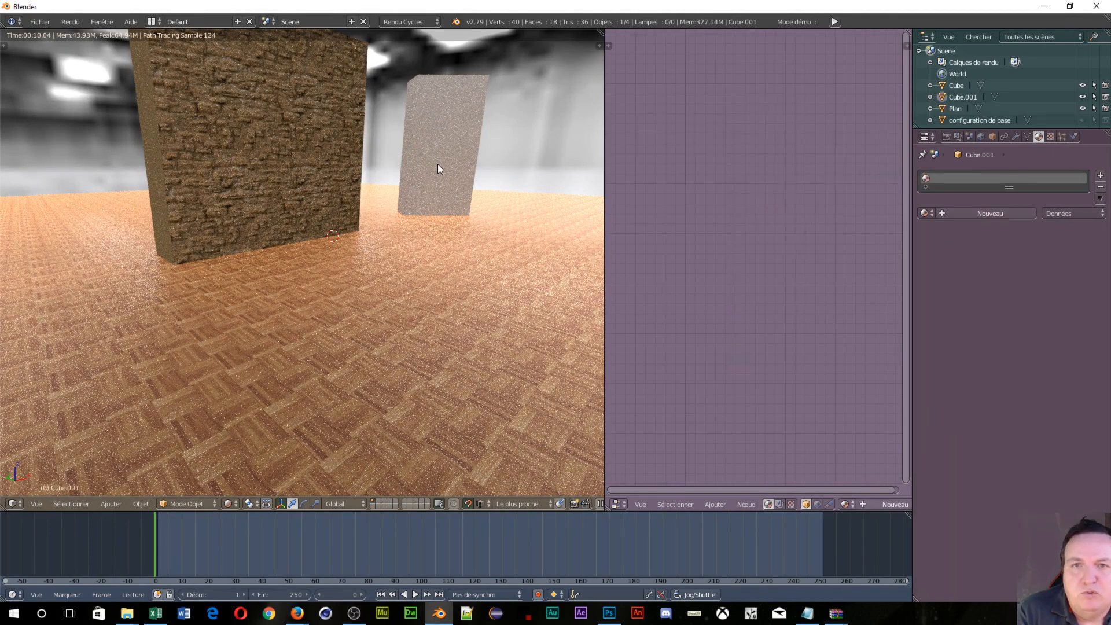
{"action": "left_click", "coordinate": [874, 505]}
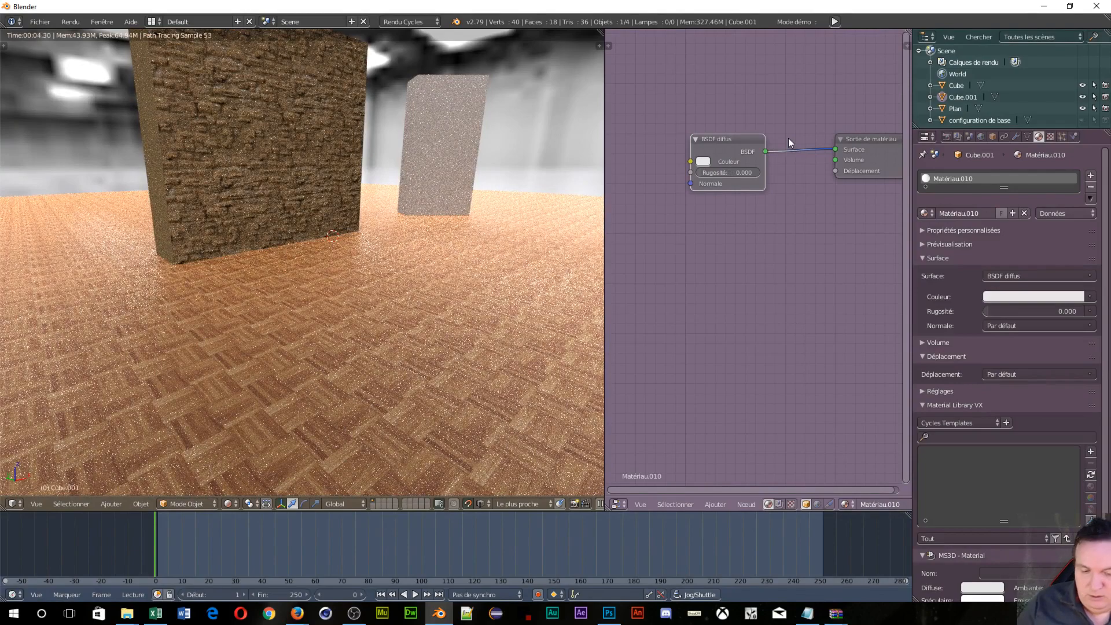
{"action": "key", "text": "x"}
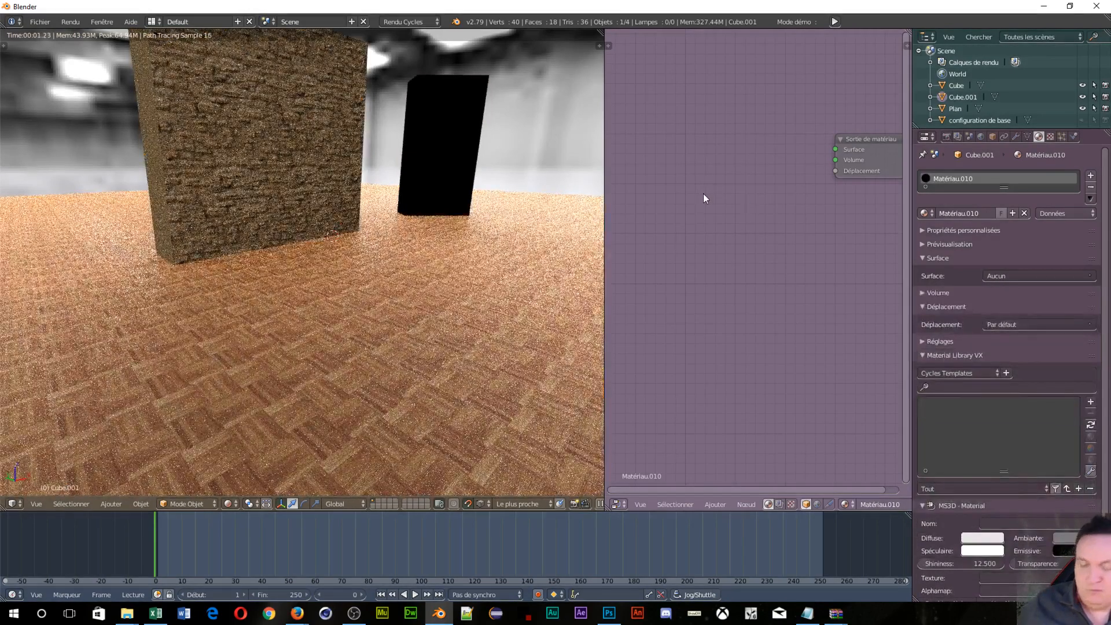
Step: Add the Sol Carrelé node group and connect Petit Carreau to Surface and Petit Carreau Normal to Déplacement
{"action": "key", "text": "shift+a"}
{"action": "mouse_move", "coordinate": [704, 195]}
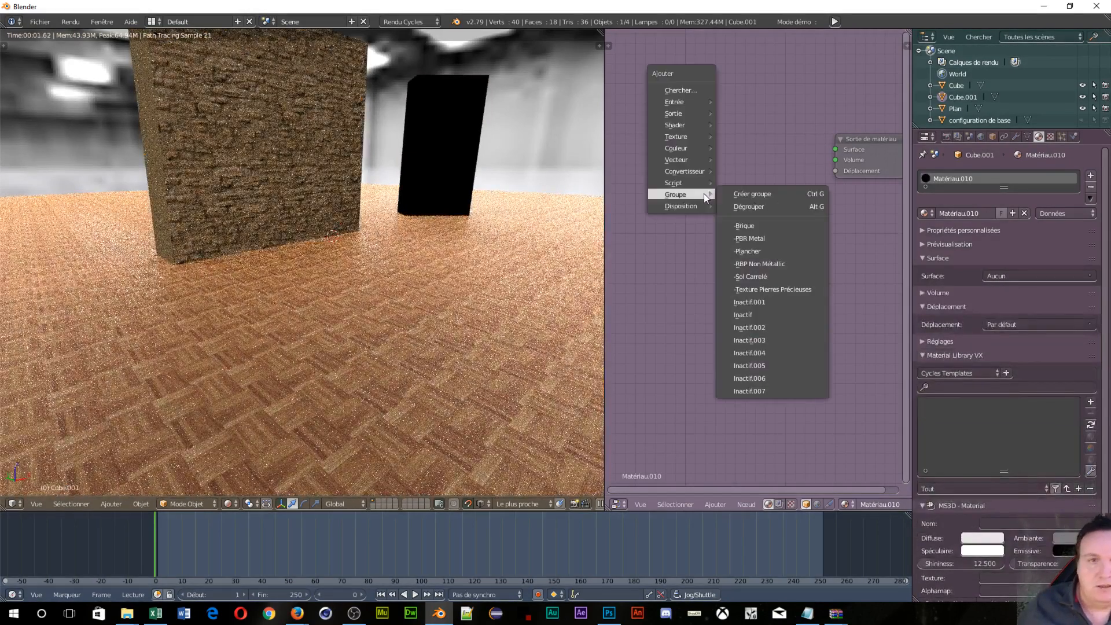
{"action": "left_click", "coordinate": [758, 277]}
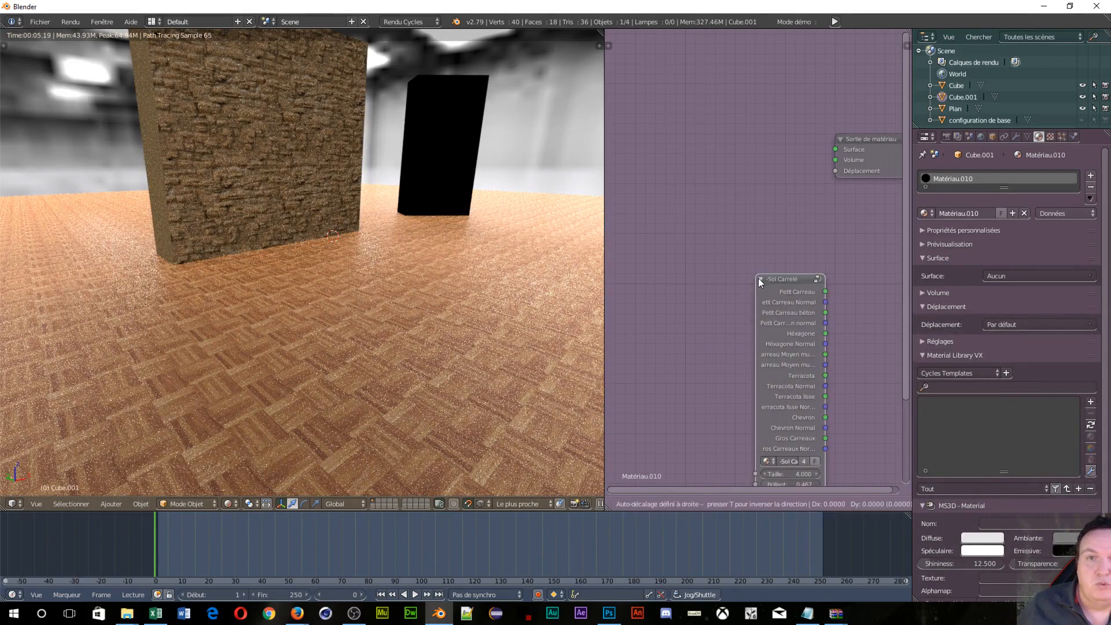
{"action": "left_click", "coordinate": [667, 130]}
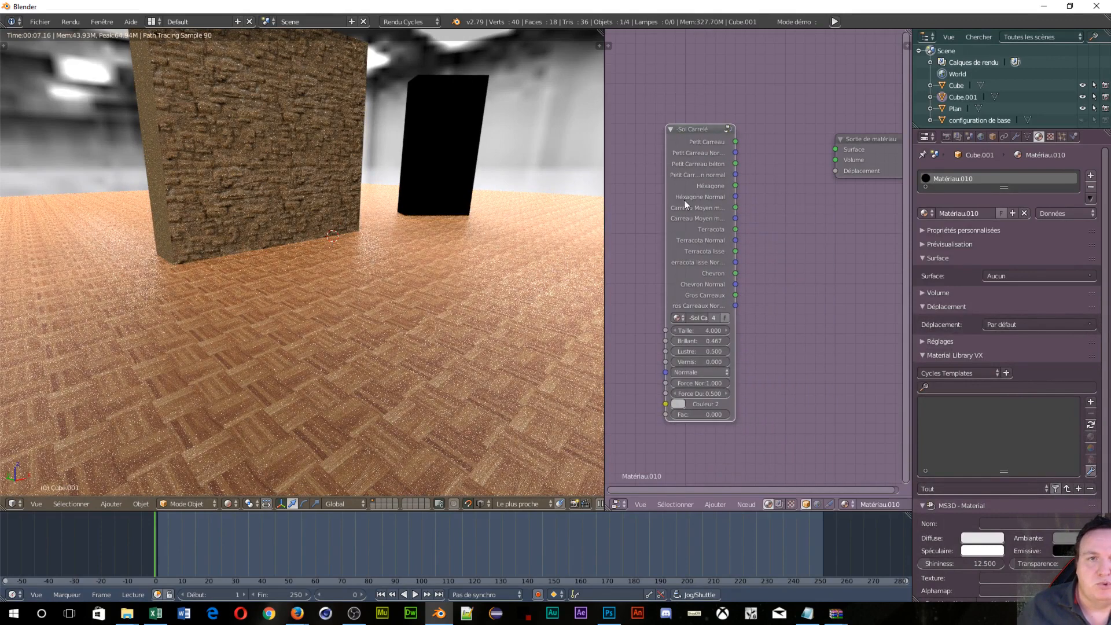
{"action": "left_click_drag", "start_coordinate": [666, 235], "coordinate": [634, 226]}
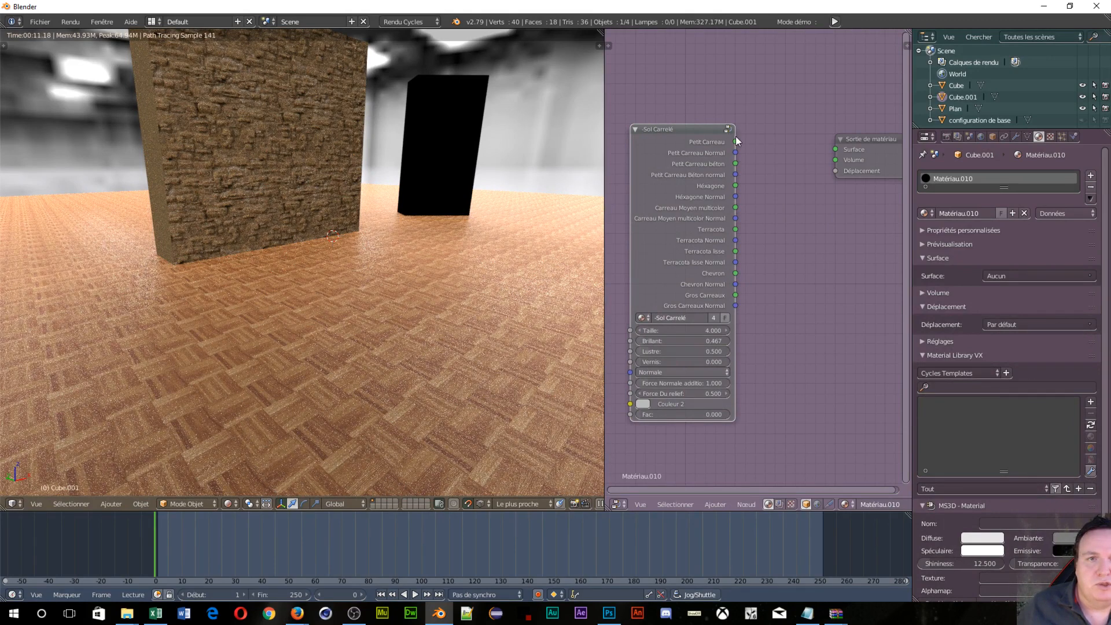
{"action": "left_click_drag", "start_coordinate": [735, 142], "coordinate": [837, 148]}
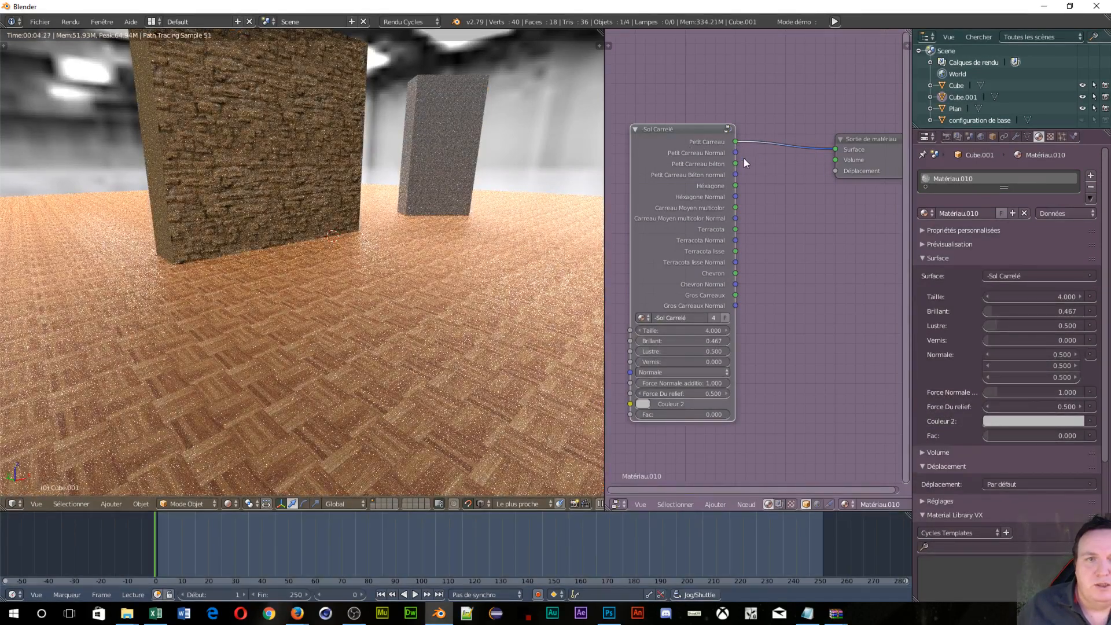
{"action": "left_click_drag", "start_coordinate": [736, 153], "coordinate": [835, 172]}
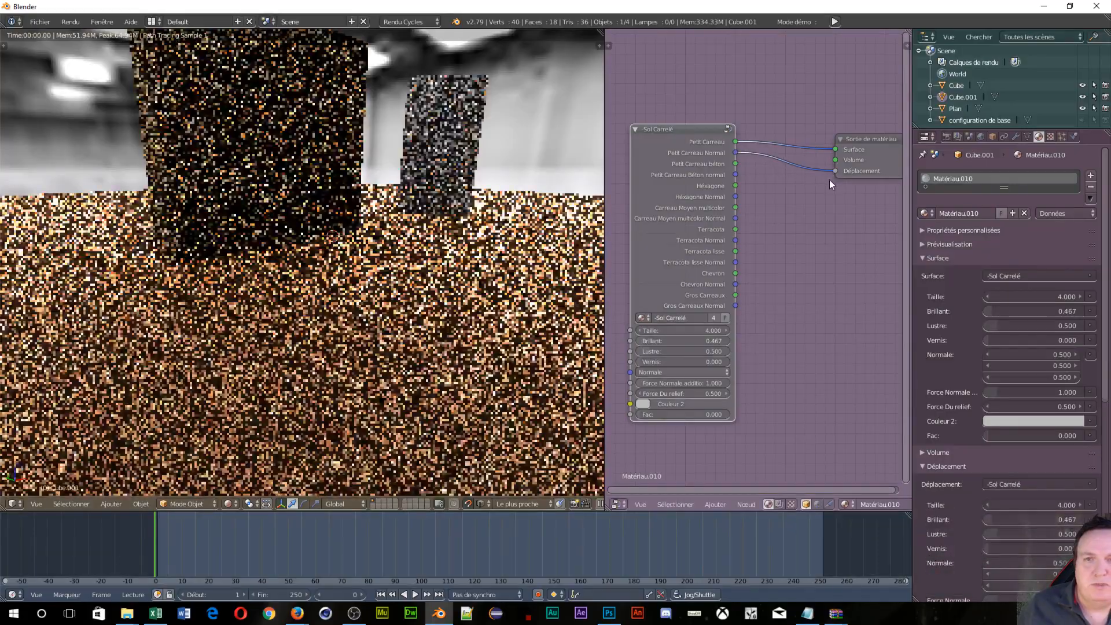
Step: Examine the small-tile texture on the Cube.001 wall block up close and from a distance
{"action": "scroll", "coordinate": [525, 93], "scroll_direction": "up", "scroll_amount": 4}
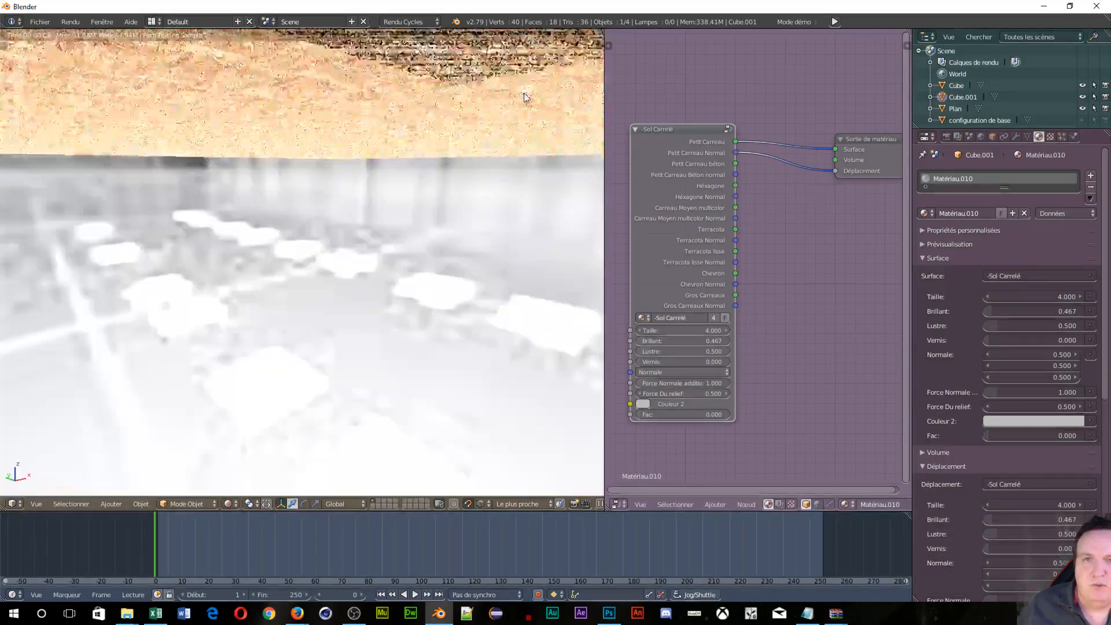
{"action": "middle_click_drag", "start_coordinate": [524, 93], "coordinate": [316, 349], "text": "shift"}
{"action": "scroll", "coordinate": [483, 221], "scroll_direction": "up", "scroll_amount": 4}
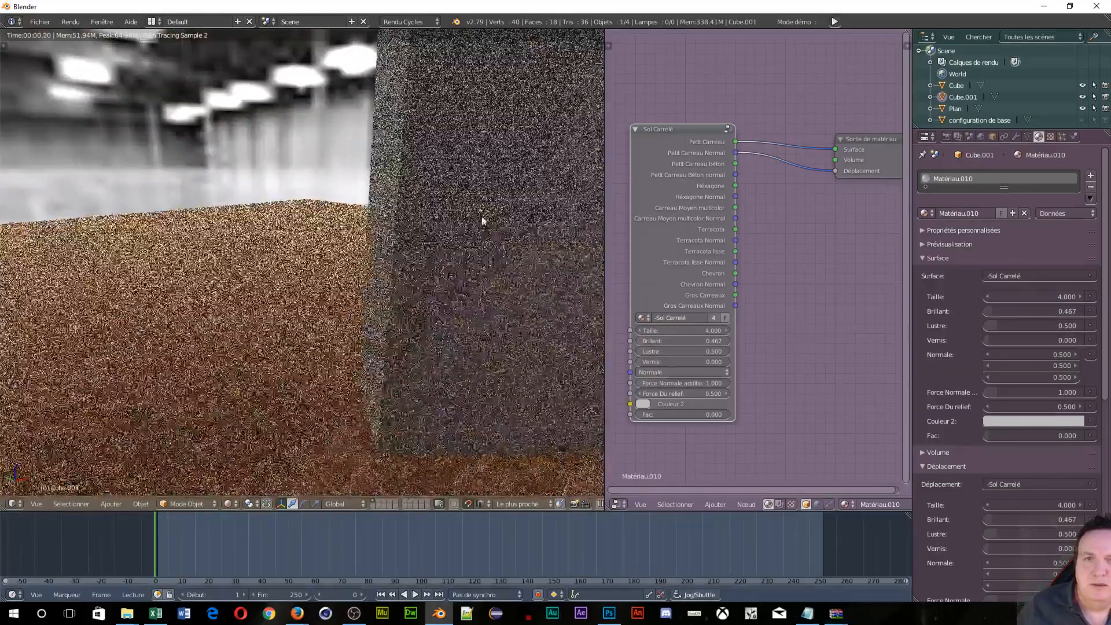
{"action": "middle_click_drag", "start_coordinate": [564, 228], "coordinate": [466, 254], "text": "shift"}
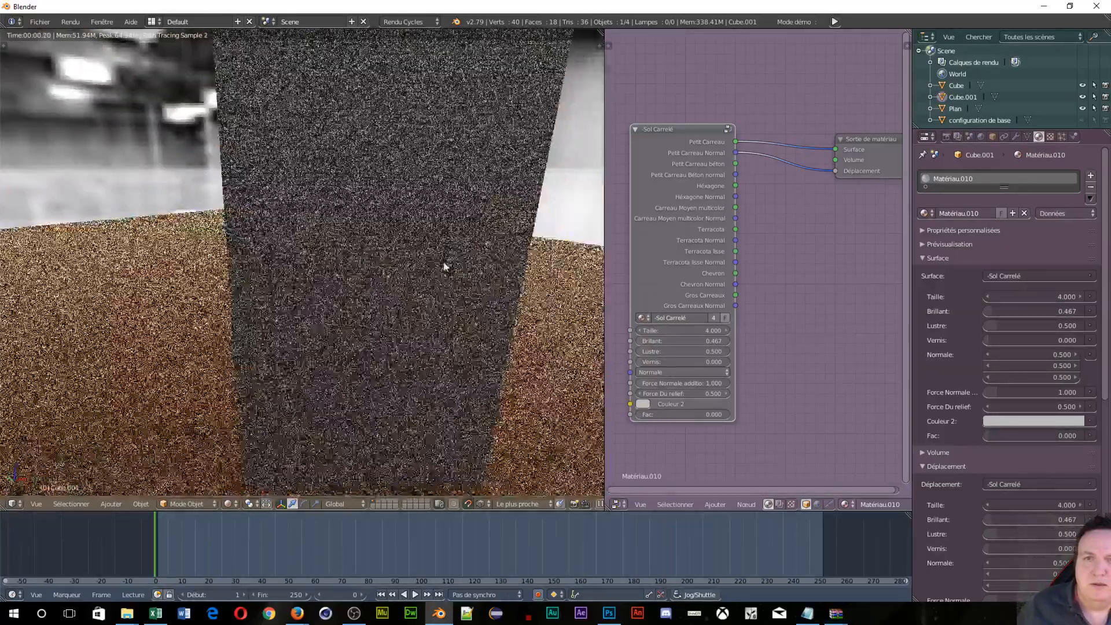
{"action": "scroll", "coordinate": [444, 266], "scroll_direction": "up", "scroll_amount": 4}
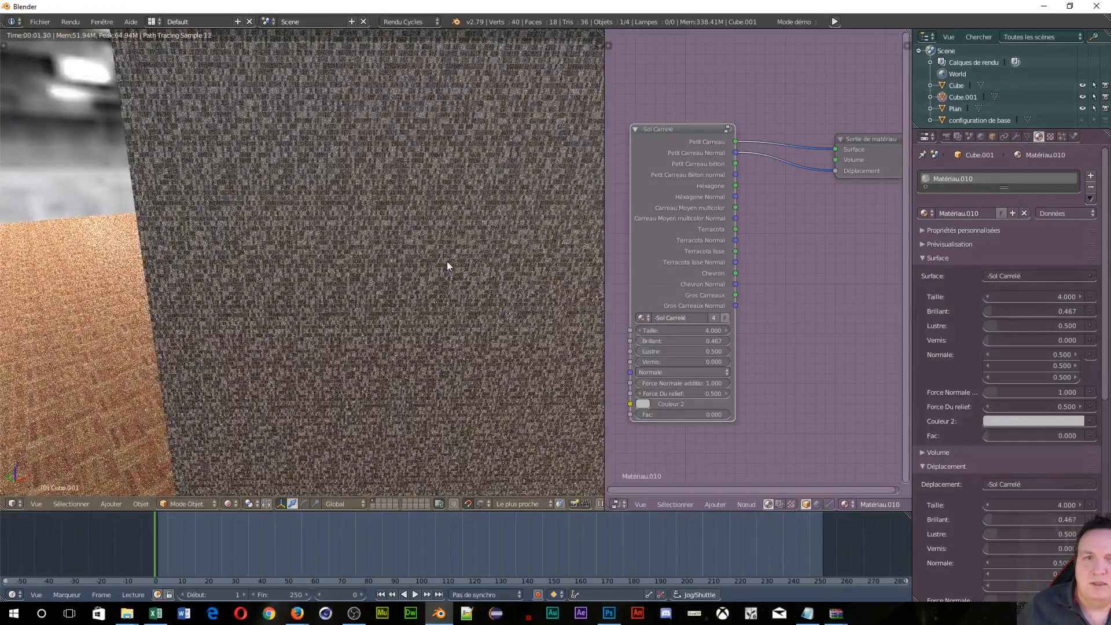
{"action": "scroll", "coordinate": [447, 266], "scroll_direction": "up", "scroll_amount": 4}
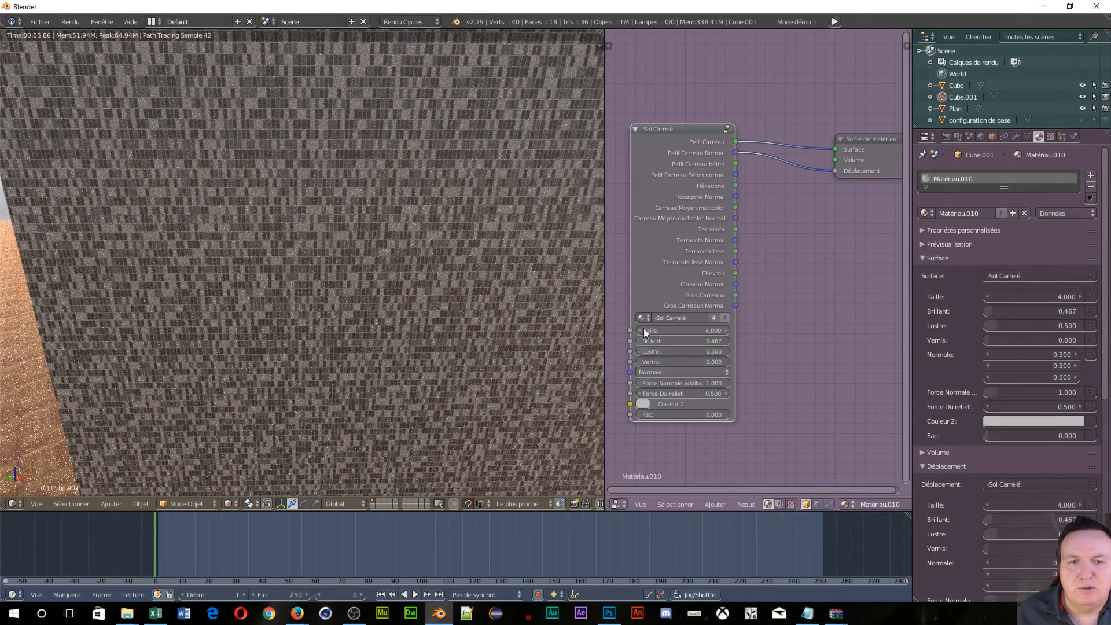
{"action": "scroll", "coordinate": [359, 227], "scroll_direction": "down", "scroll_amount": 5}
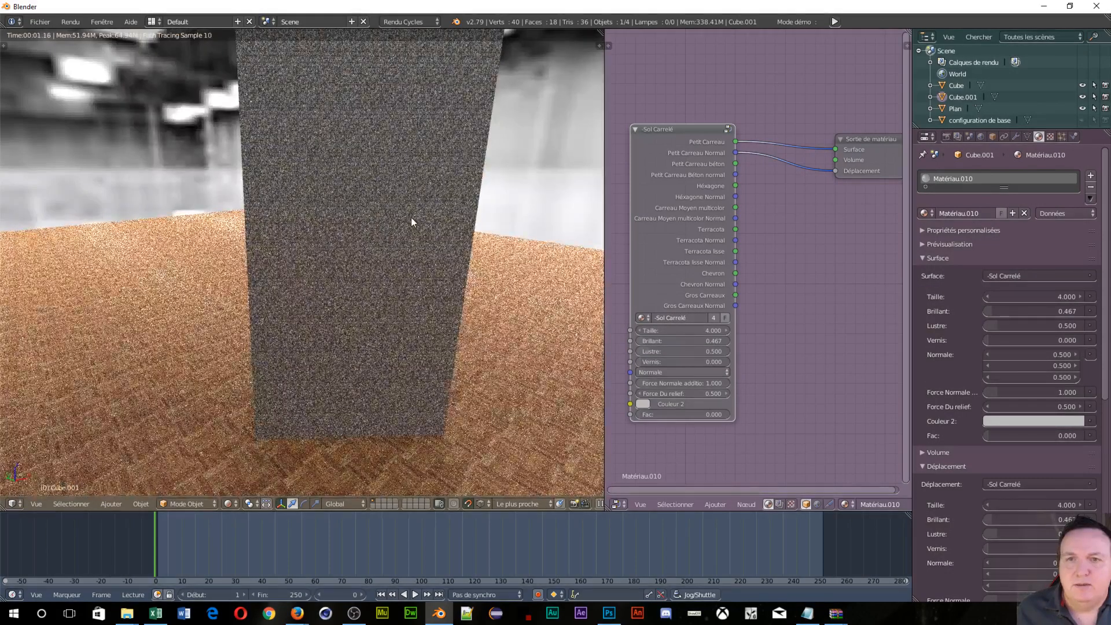
{"action": "scroll", "coordinate": [411, 217], "scroll_direction": "down", "scroll_amount": 3}
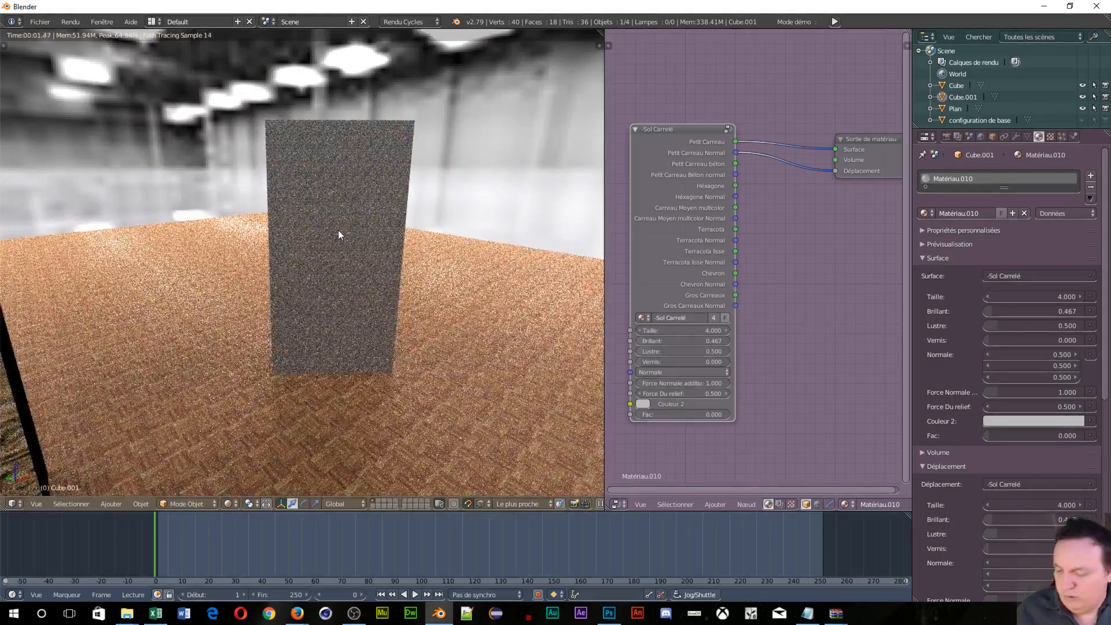
Step: In solid shading, extrude the narrow side face of Cube.001 outward about 1.7 m, with the transform orientation set to Normal
{"action": "key", "text": "z"}
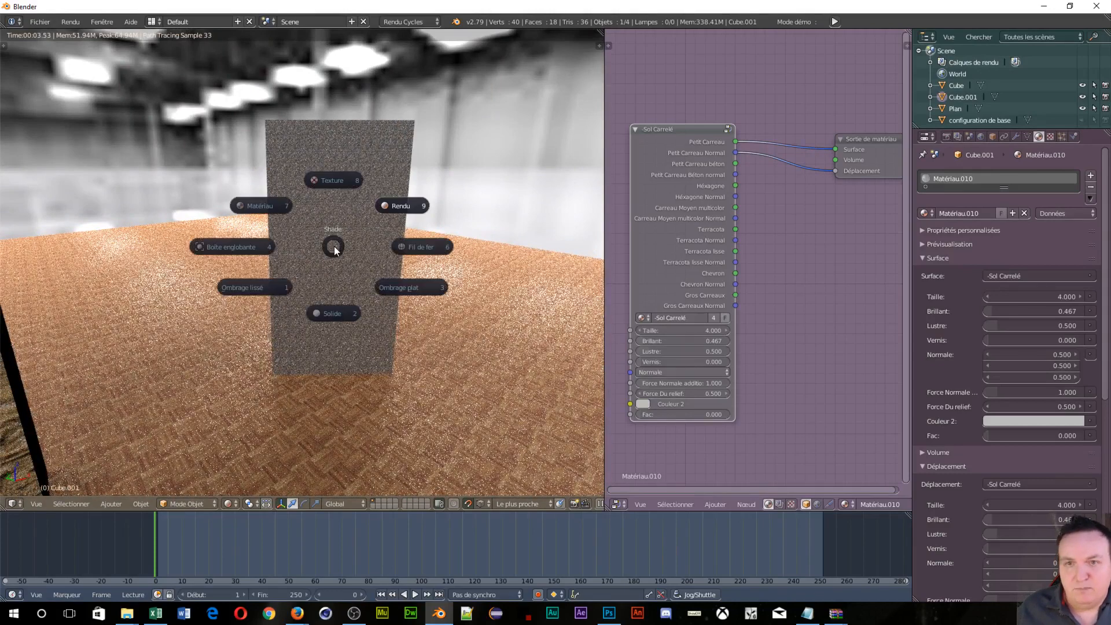
{"action": "left_click", "coordinate": [329, 314]}
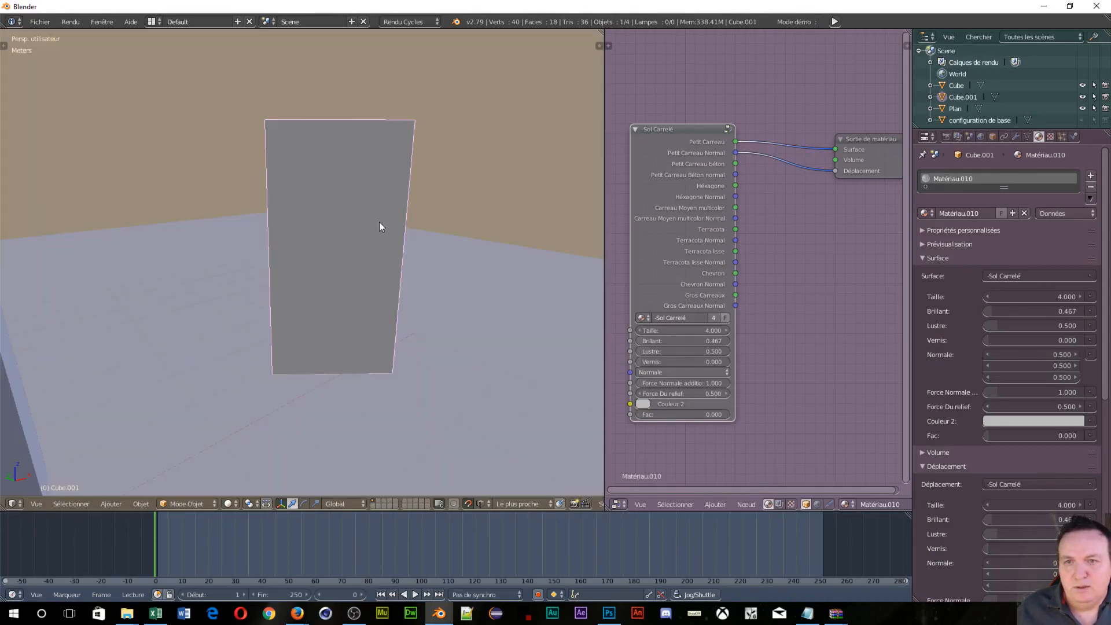
{"action": "key", "text": "Tab"}
{"action": "left_click", "coordinate": [465, 230]}
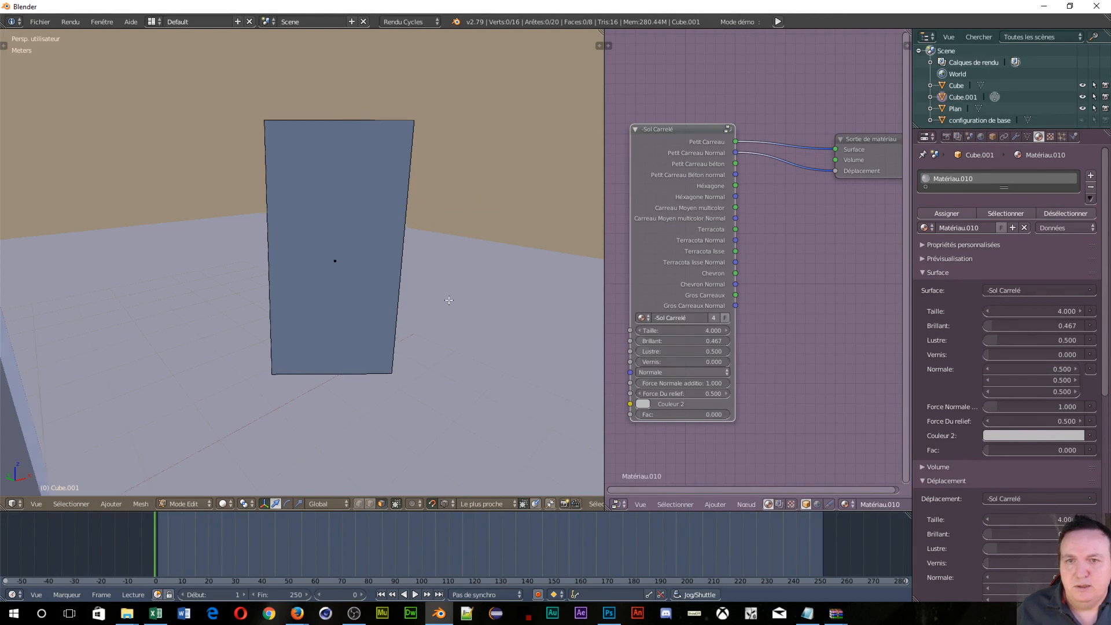
{"action": "middle_click_drag", "start_coordinate": [451, 301], "coordinate": [419, 293]}
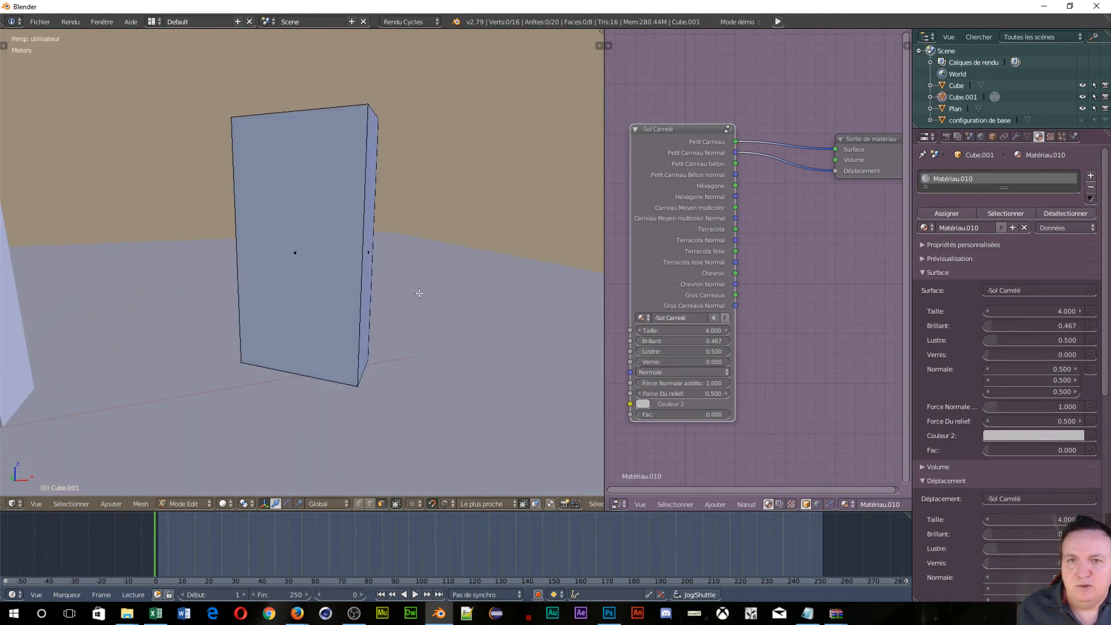
{"action": "right_click", "coordinate": [364, 260]}
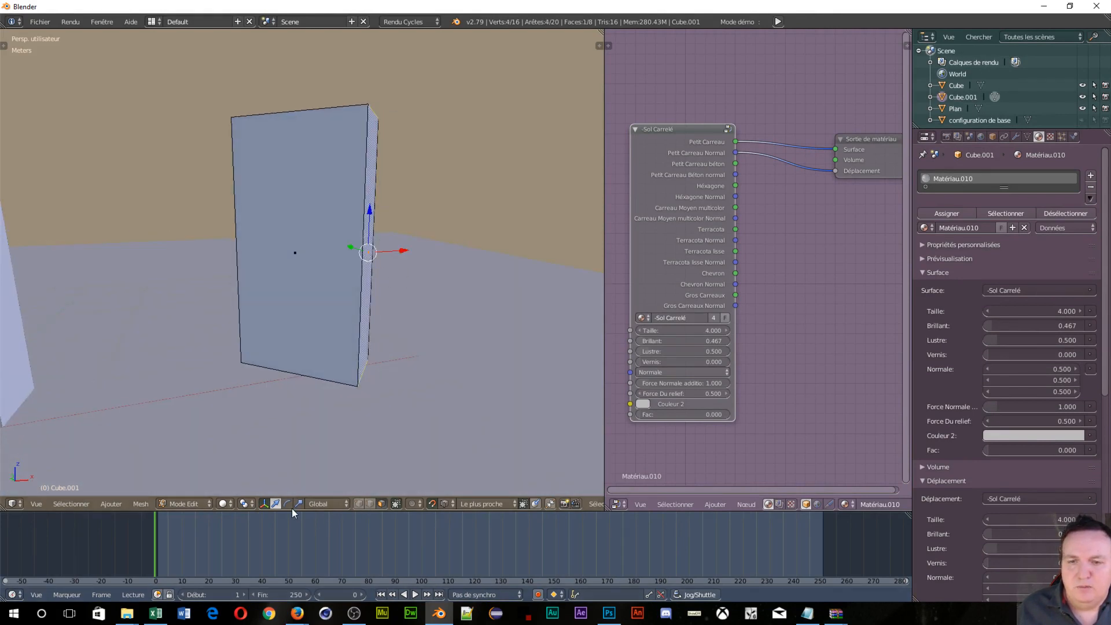
{"action": "left_click", "coordinate": [315, 502]}
{"action": "left_click", "coordinate": [334, 464]}
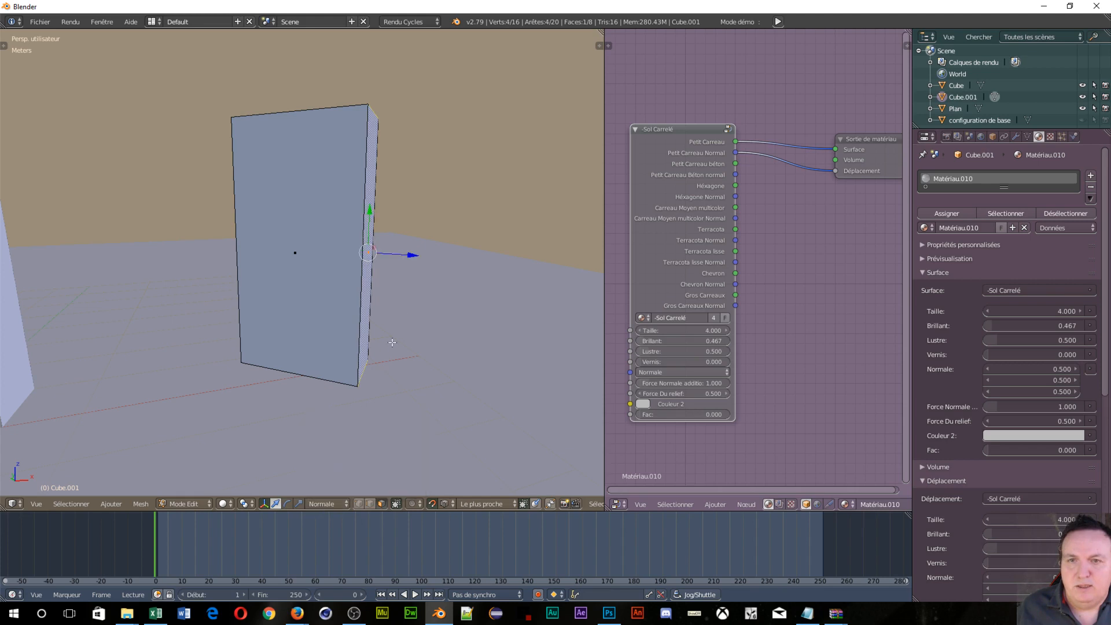
{"action": "key", "text": "e"}
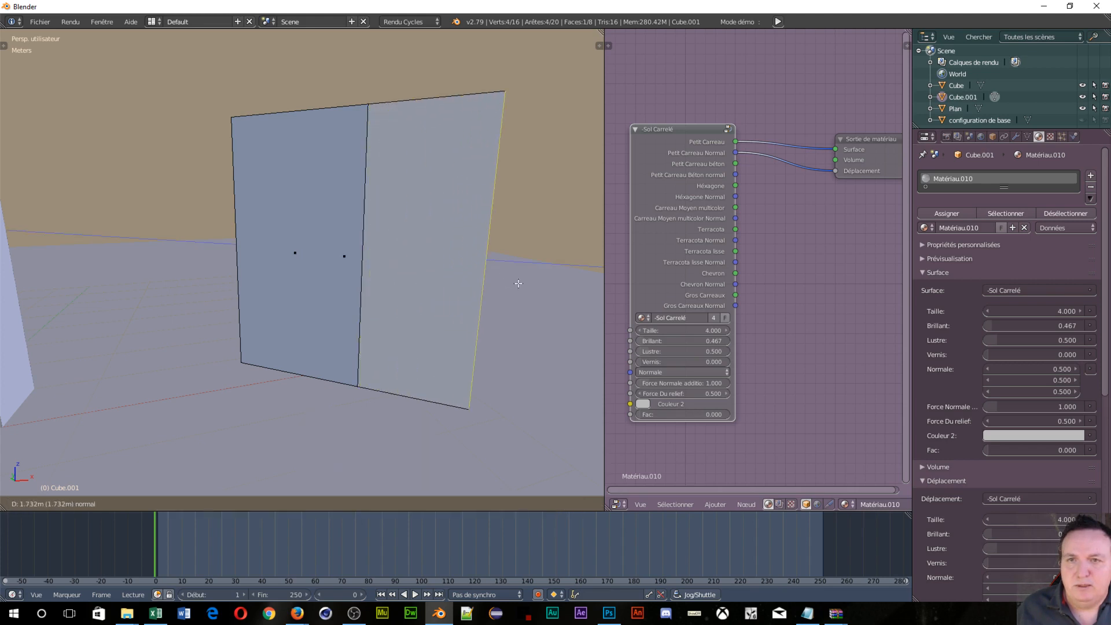
{"action": "left_click", "coordinate": [428, 301]}
{"action": "middle_click_drag", "start_coordinate": [429, 301], "coordinate": [404, 276]}
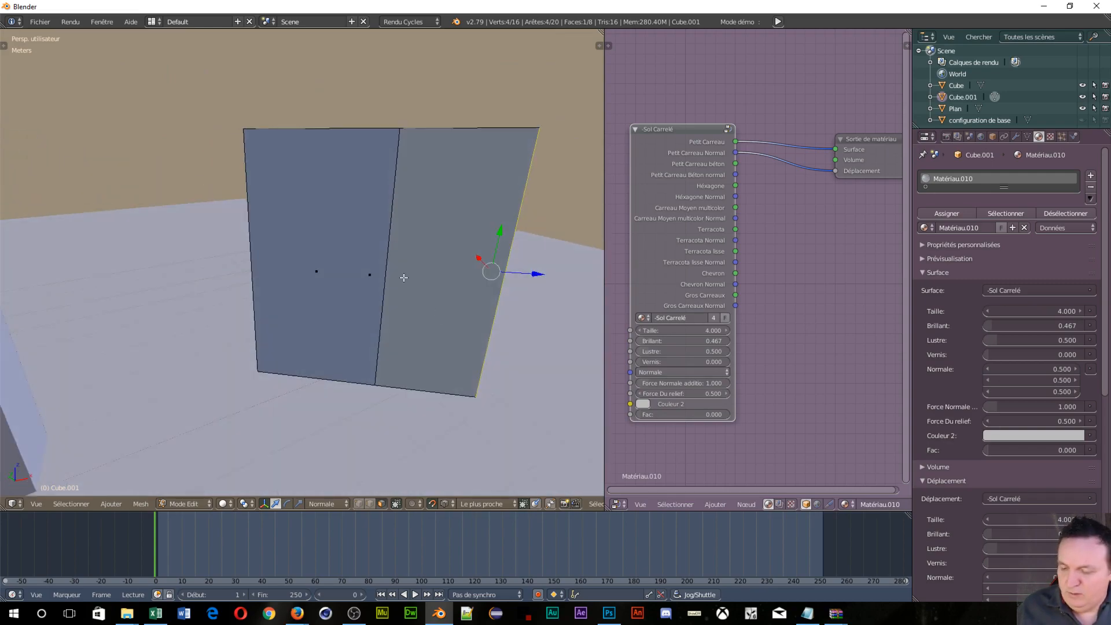
Step: Return the viewport to rendered shading and inspect the tile texture on the widened wall block
{"action": "key", "text": "shift+z"}
{"action": "scroll", "coordinate": [435, 319], "scroll_direction": "up", "scroll_amount": 2}
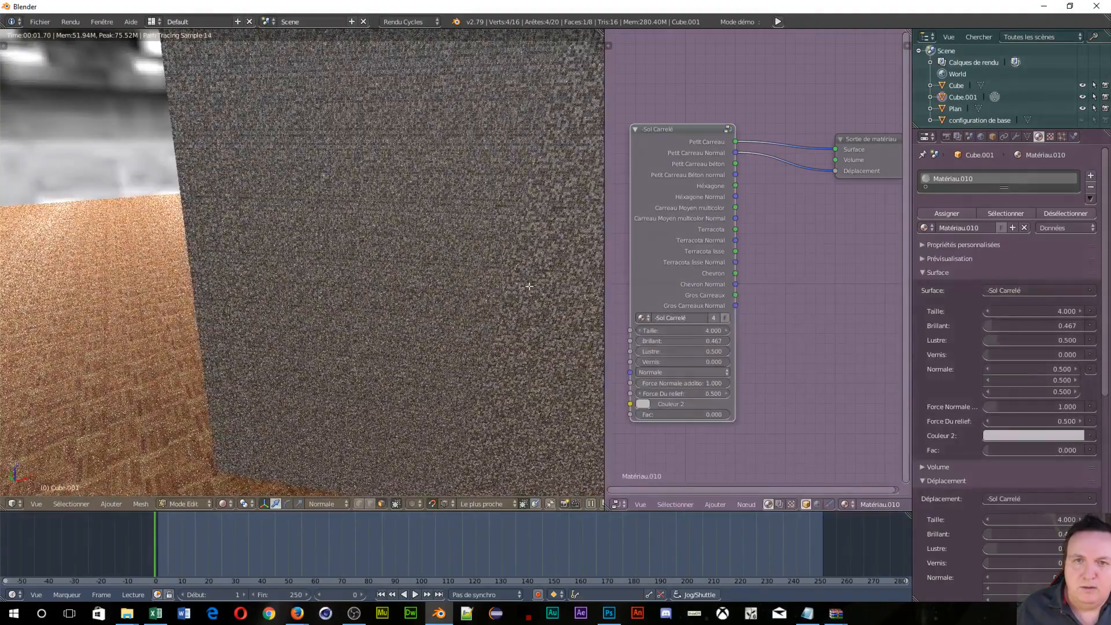
{"action": "scroll", "coordinate": [529, 286], "scroll_direction": "up", "scroll_amount": 2}
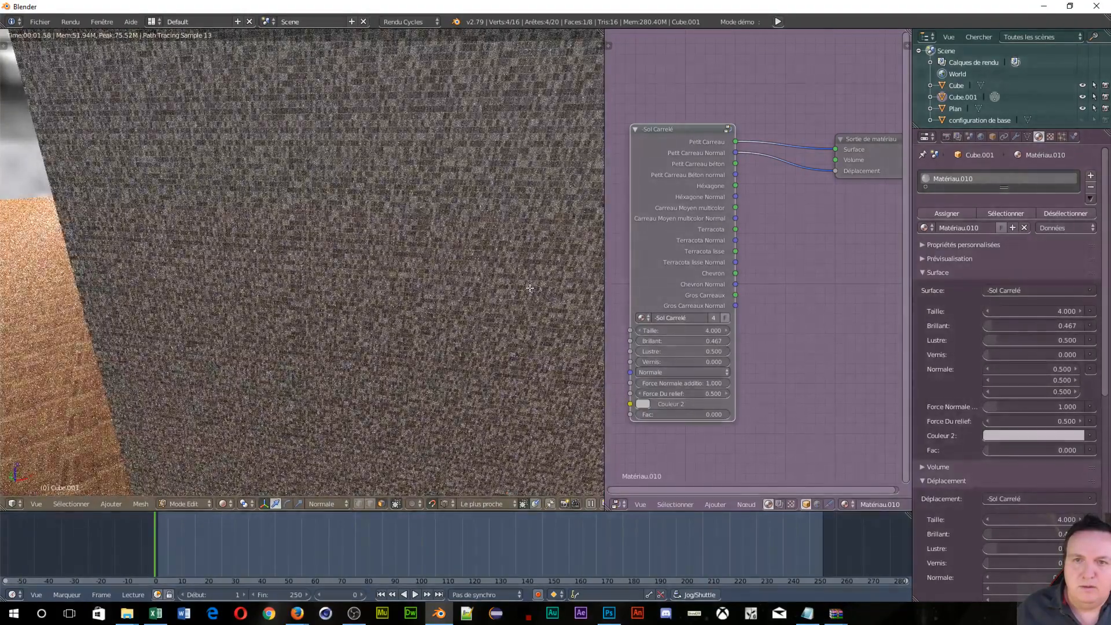
{"action": "middle_click_drag", "start_coordinate": [531, 288], "coordinate": [411, 228]}
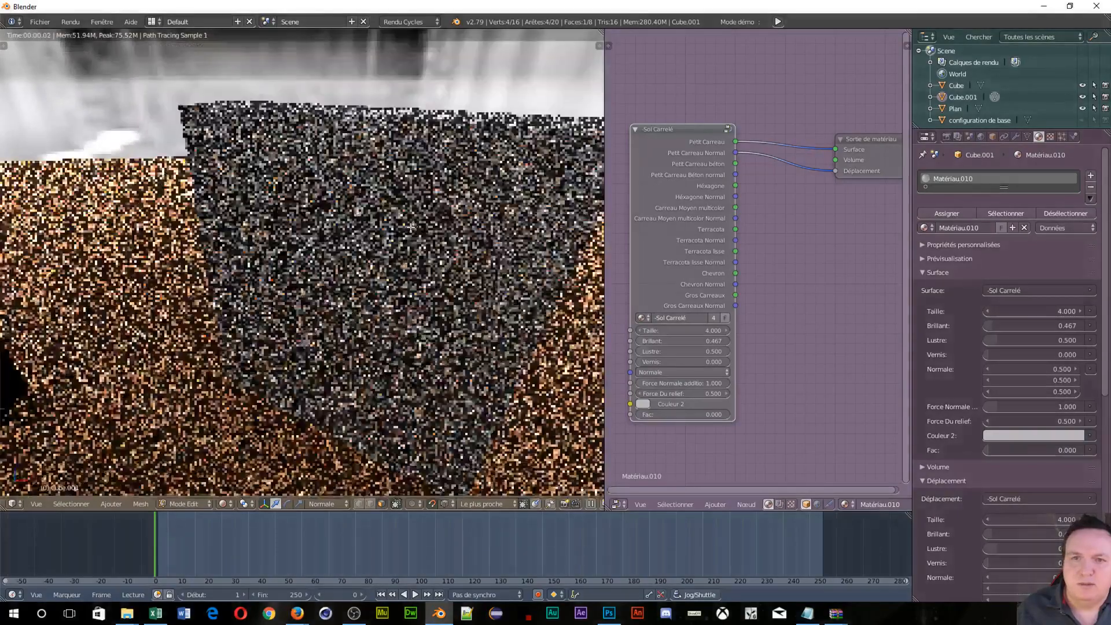
{"action": "scroll", "coordinate": [411, 227], "scroll_direction": "down", "scroll_amount": 3}
{"action": "middle_click_drag", "start_coordinate": [392, 294], "coordinate": [415, 284]}
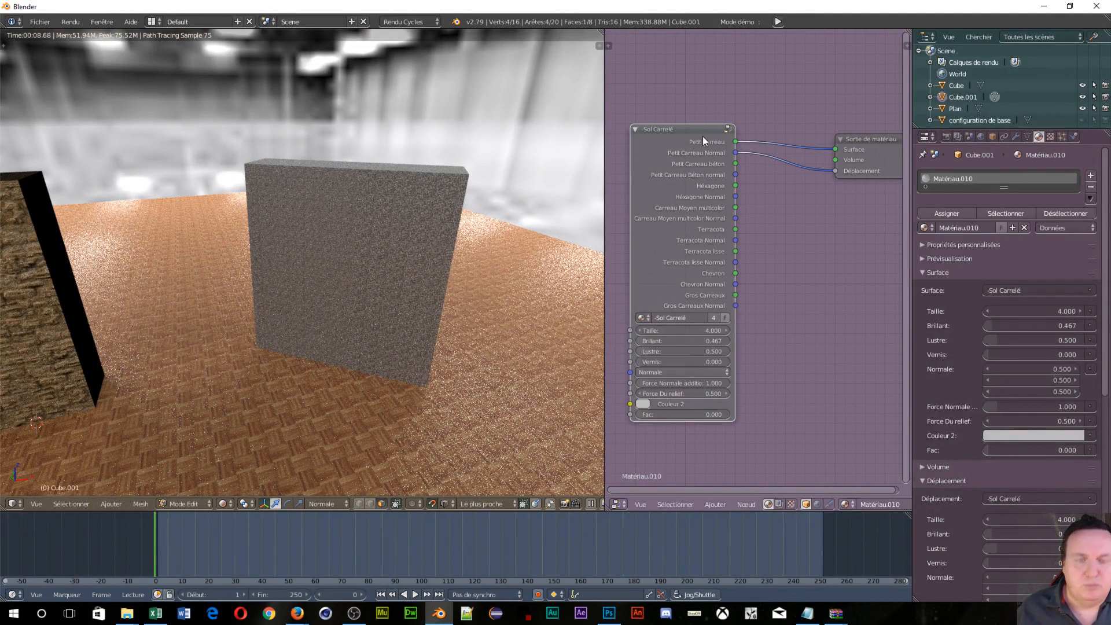
Step: Replace Cube.001's Sol Carrelé node with the Brique group, connecting Vieux mur to Surface and Vieux mur normal to Déplacement
{"action": "key", "text": "x"}
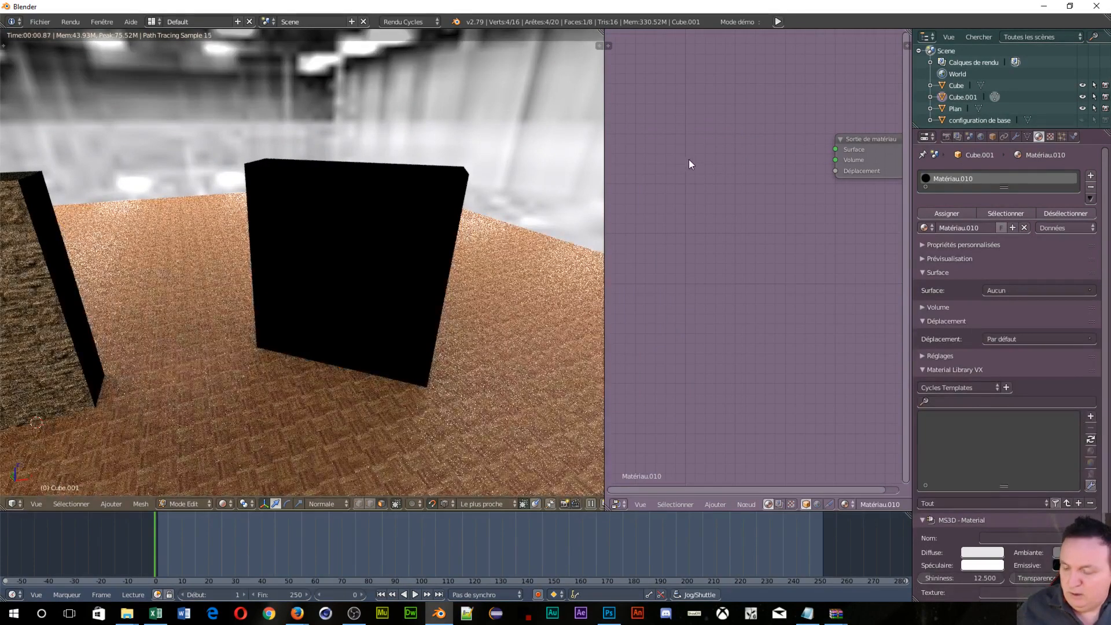
{"action": "key", "text": "shift+a"}
{"action": "mouse_move", "coordinate": [676, 162]}
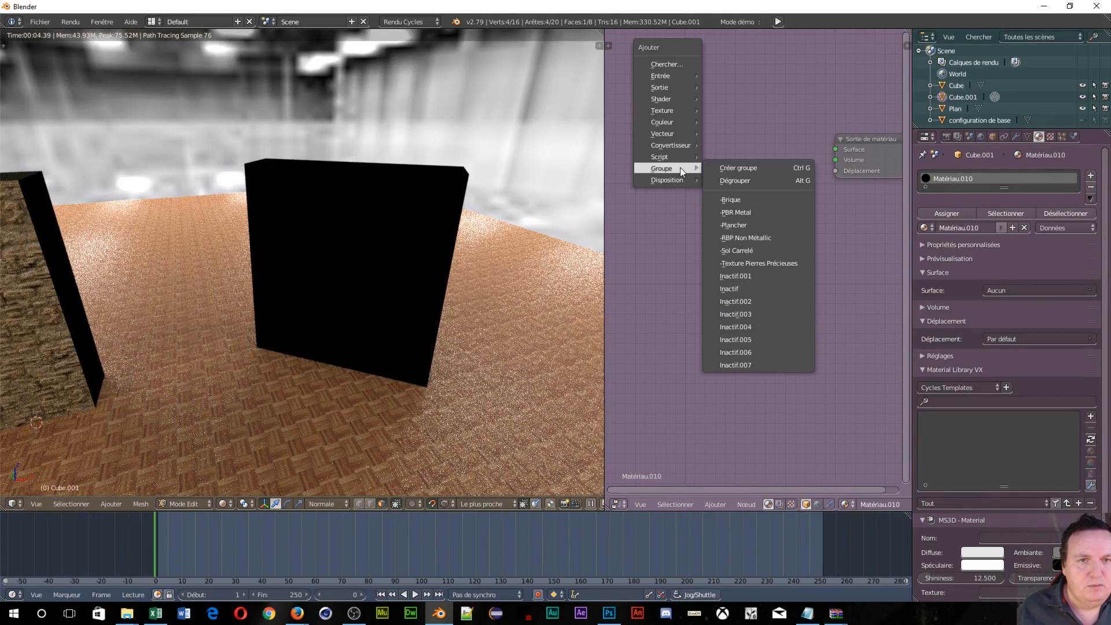
{"action": "left_click", "coordinate": [746, 199]}
{"action": "left_click", "coordinate": [636, 88]}
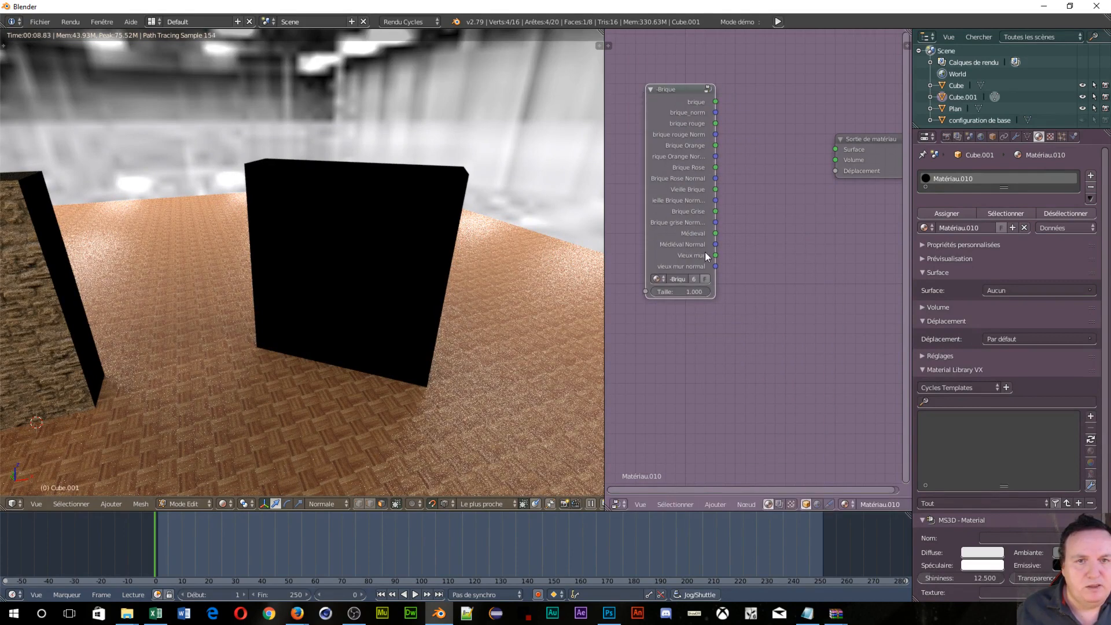
{"action": "left_click_drag", "start_coordinate": [715, 255], "coordinate": [835, 150]}
{"action": "left_click_drag", "start_coordinate": [716, 266], "coordinate": [835, 170]}
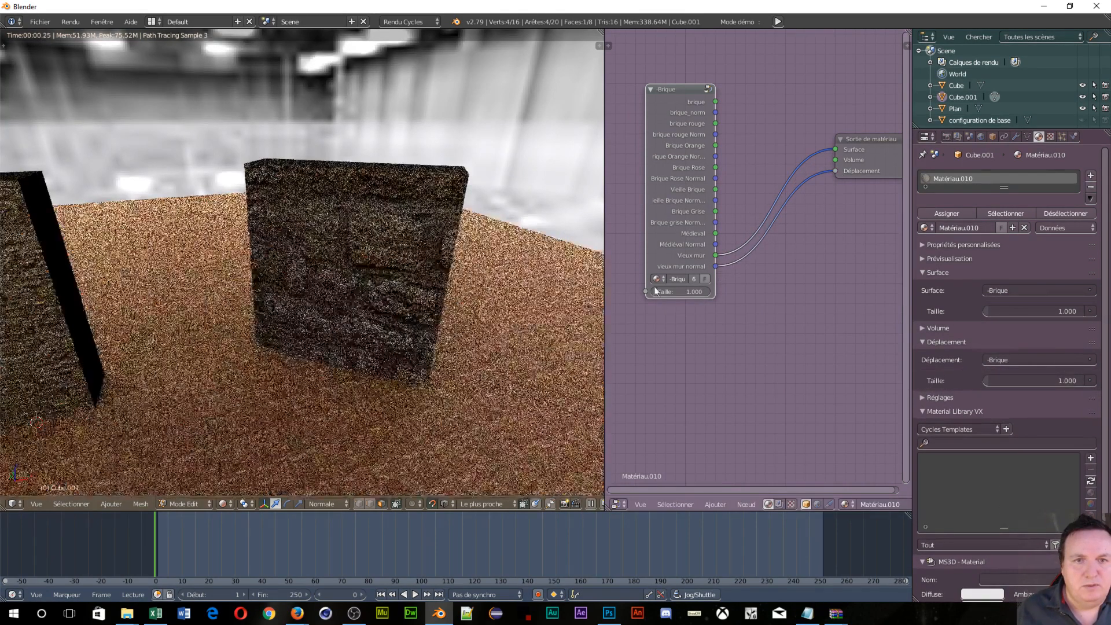
Step: Set the Brique node's Taille to 5.050 and inspect the old-wall texture on Cube.001 from near and far
{"action": "left_click_drag", "start_coordinate": [680, 292], "coordinate": [682, 292]}
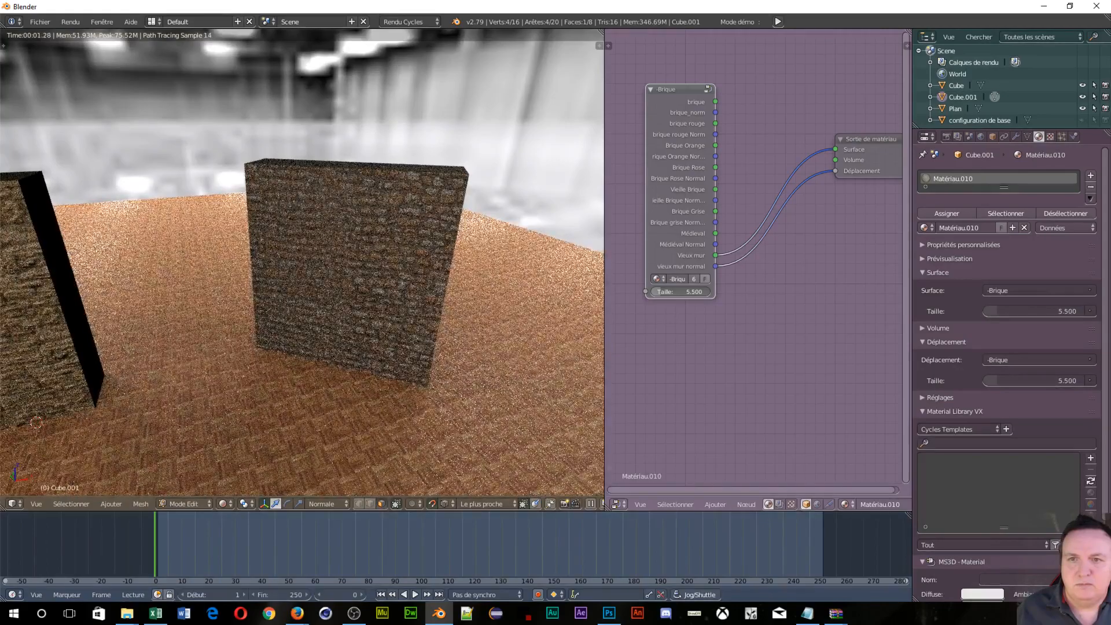
{"action": "left_click_drag", "start_coordinate": [661, 291], "coordinate": [658, 292]}
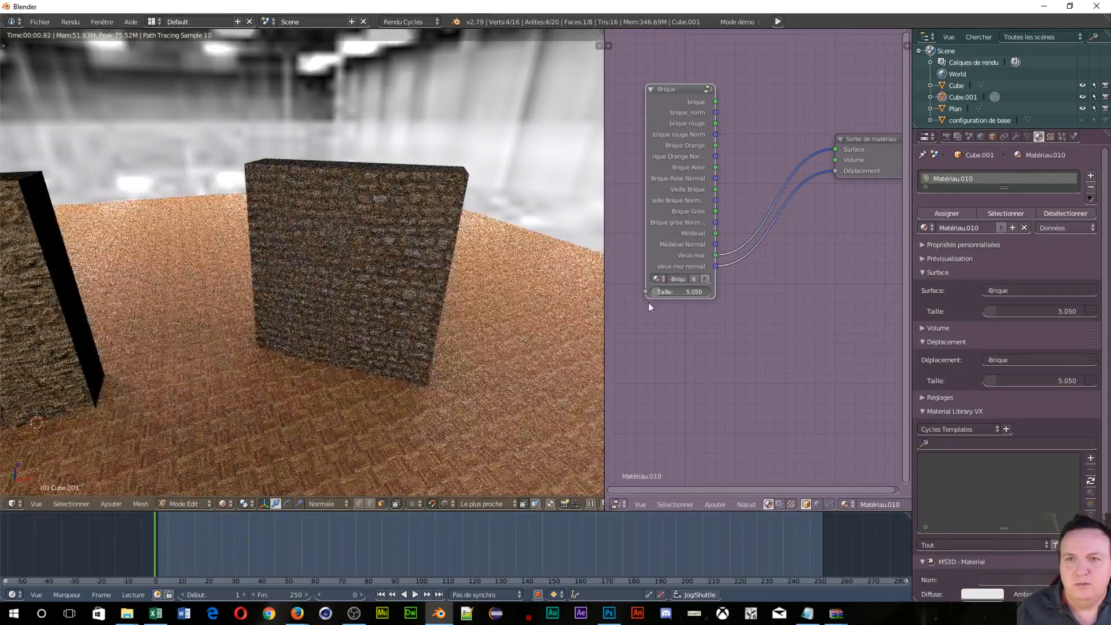
{"action": "scroll", "coordinate": [311, 344], "scroll_direction": "up", "scroll_amount": 4}
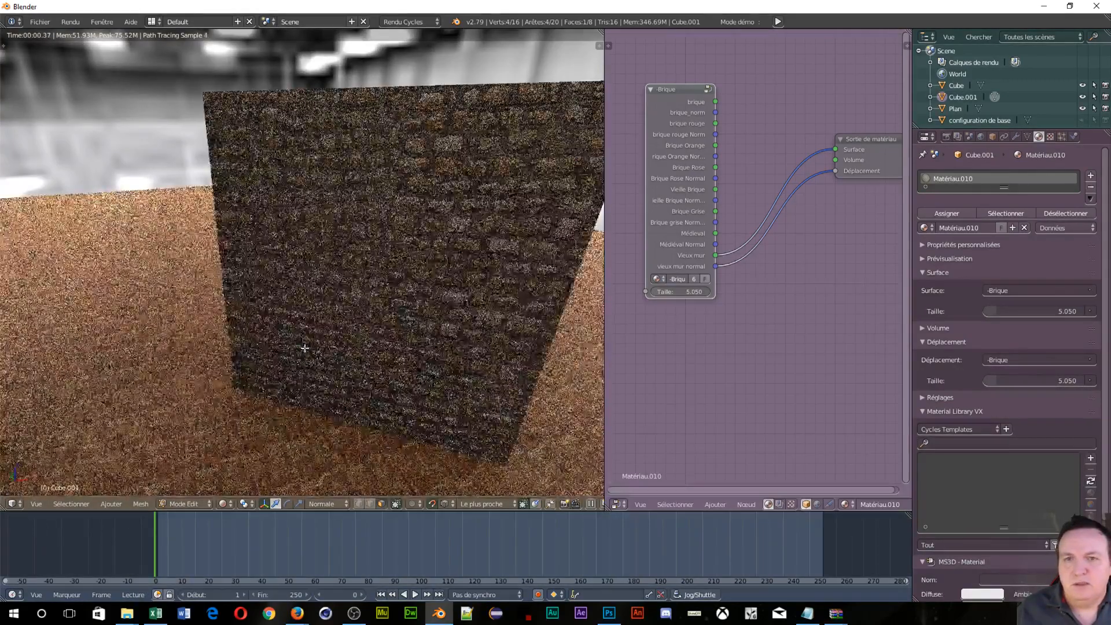
{"action": "scroll", "coordinate": [303, 359], "scroll_direction": "down", "scroll_amount": 5}
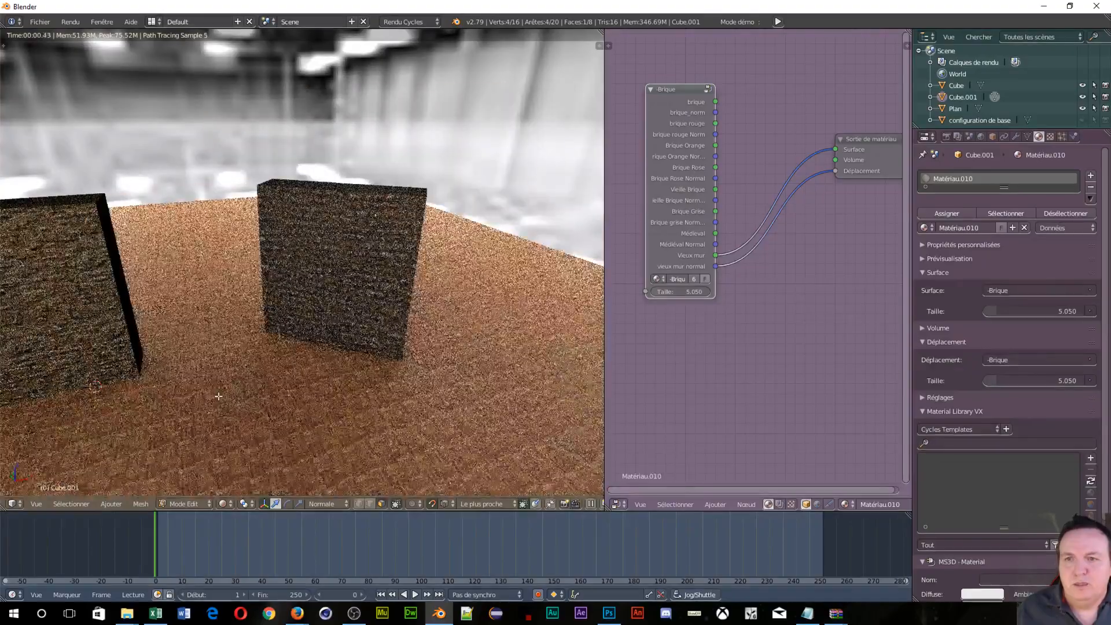
{"action": "middle_click_drag", "start_coordinate": [304, 401], "coordinate": [344, 369]}
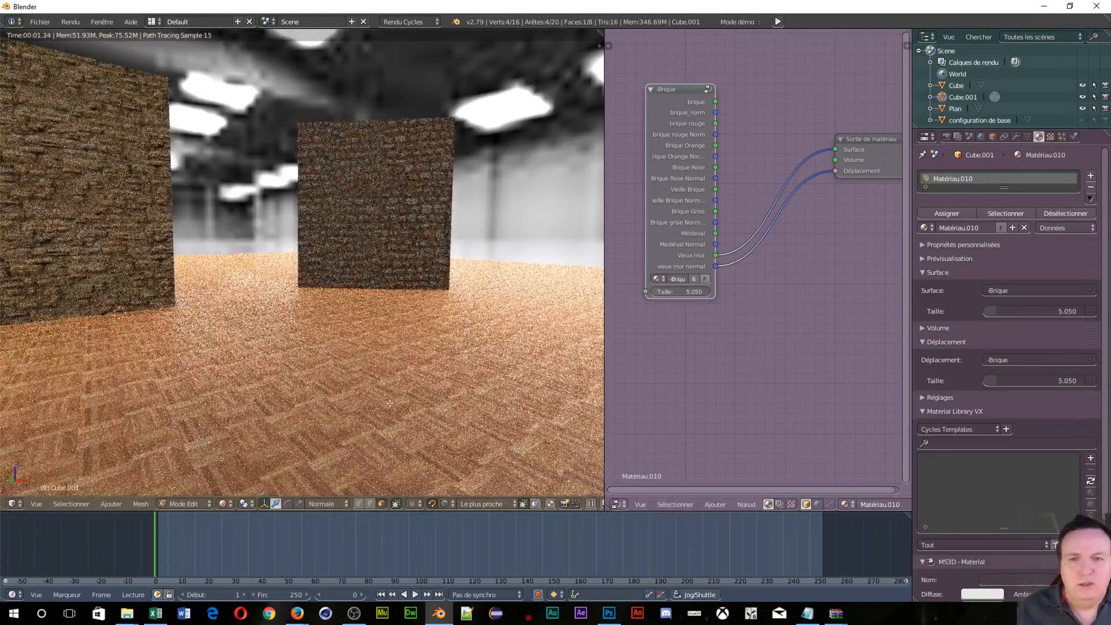
Step: In Object Mode, replace the ground plane's Plancher node with Sol Carrelé, connecting Petit Carreau to Surface and Petit Carreau Normal to Volume
{"action": "left_click", "coordinate": [180, 505]}
{"action": "left_click", "coordinate": [186, 494]}
{"action": "right_click", "coordinate": [289, 425]}
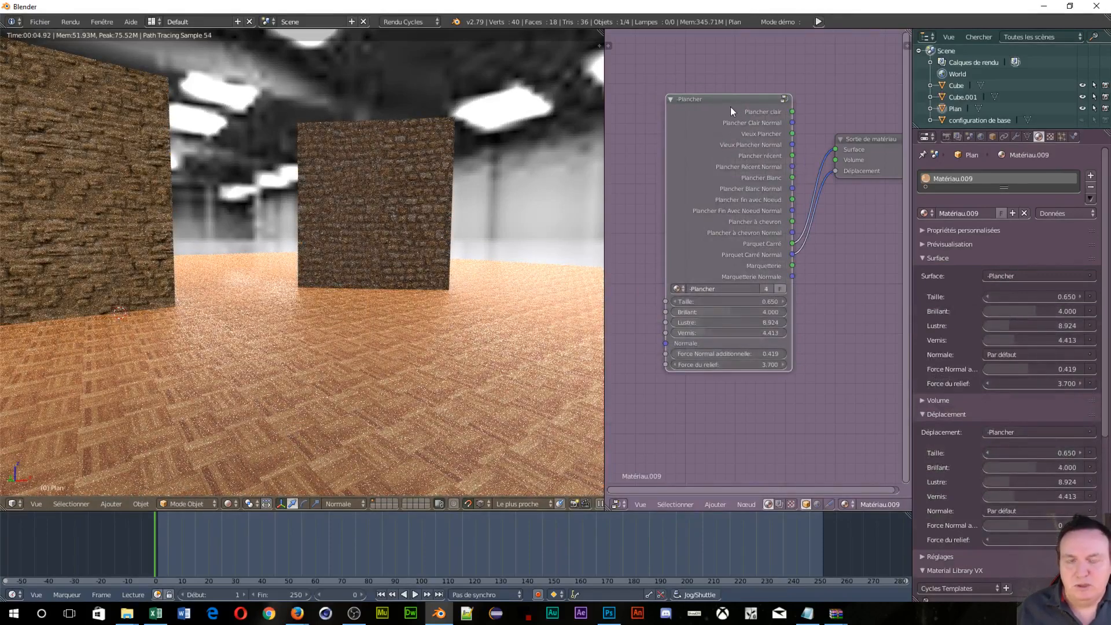
{"action": "key", "text": "x"}
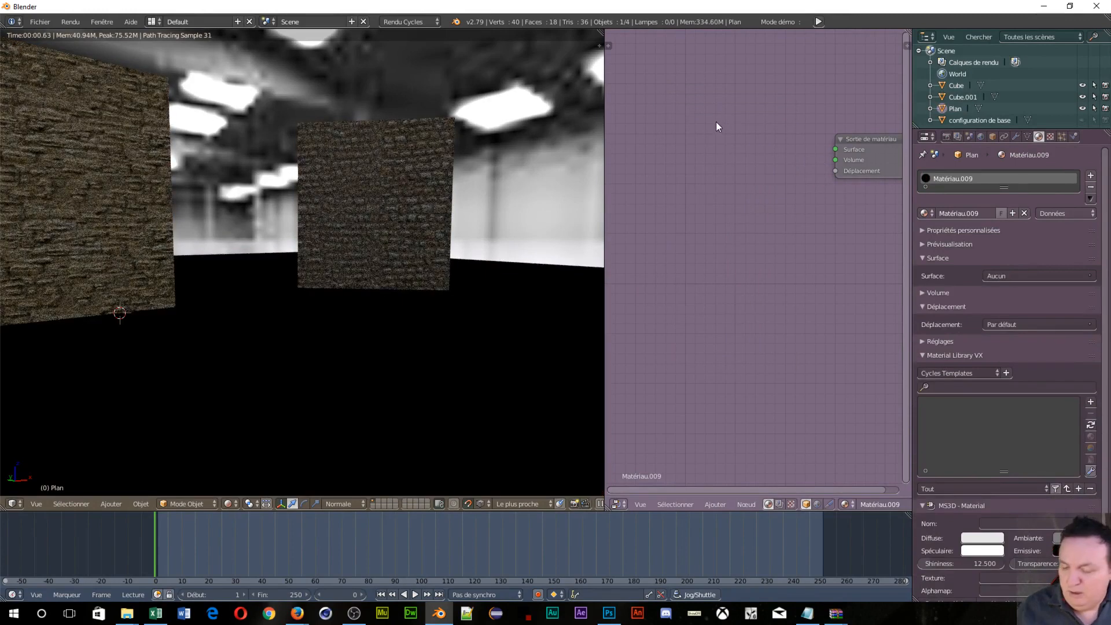
{"action": "key", "text": "shift+a"}
{"action": "mouse_move", "coordinate": [695, 148]}
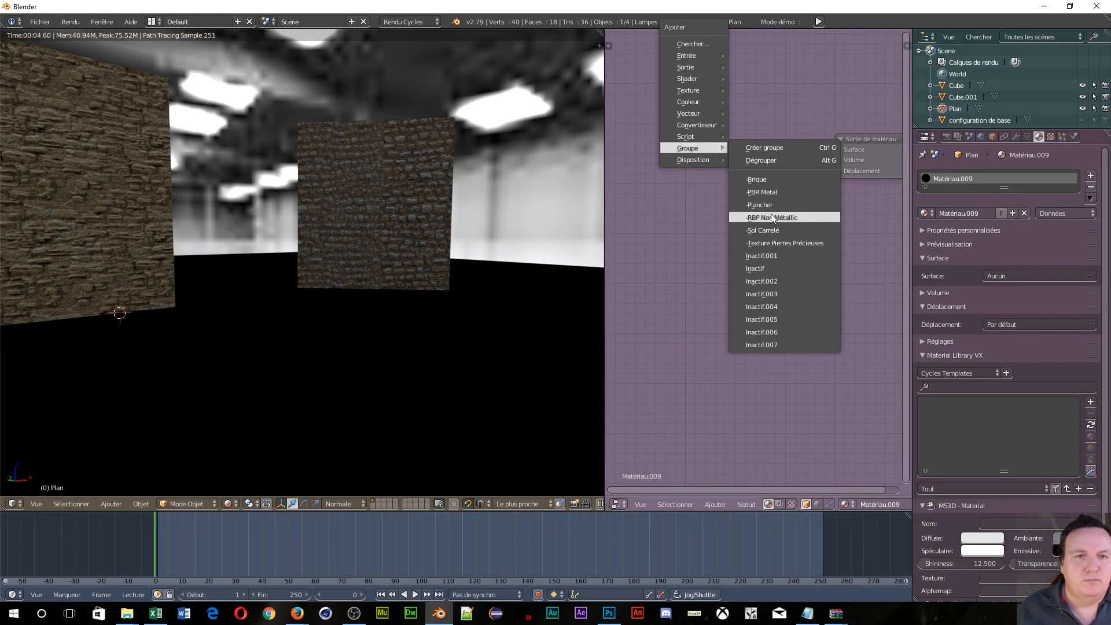
{"action": "left_click", "coordinate": [776, 232]}
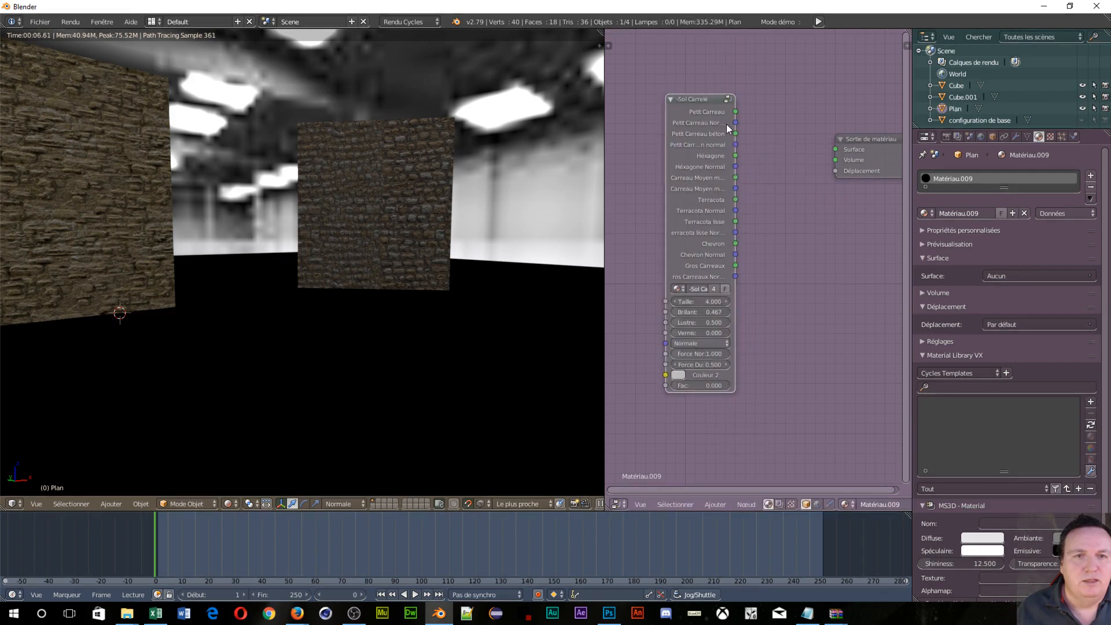
{"action": "left_click_drag", "start_coordinate": [736, 112], "coordinate": [835, 149]}
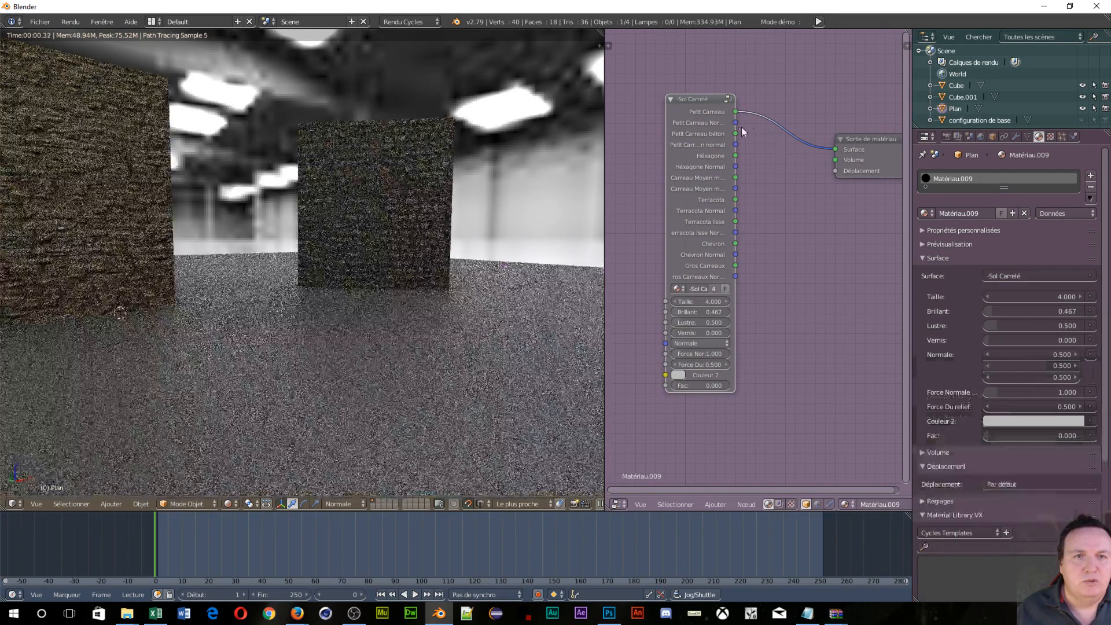
{"action": "left_click_drag", "start_coordinate": [736, 124], "coordinate": [835, 160]}
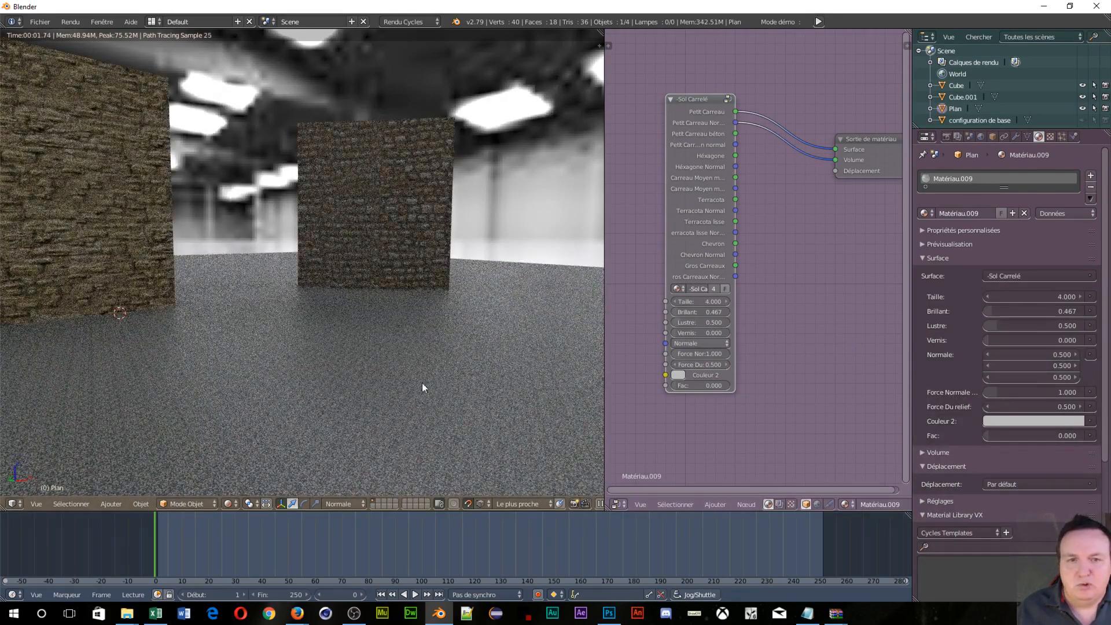
Step: Set the floor's Sol Carrelé node to Taille 0.500, Force Du relief 2.400, Lustre 0.045 and Vernis 8.909
{"action": "left_click_drag", "start_coordinate": [706, 300], "coordinate": [667, 301]}
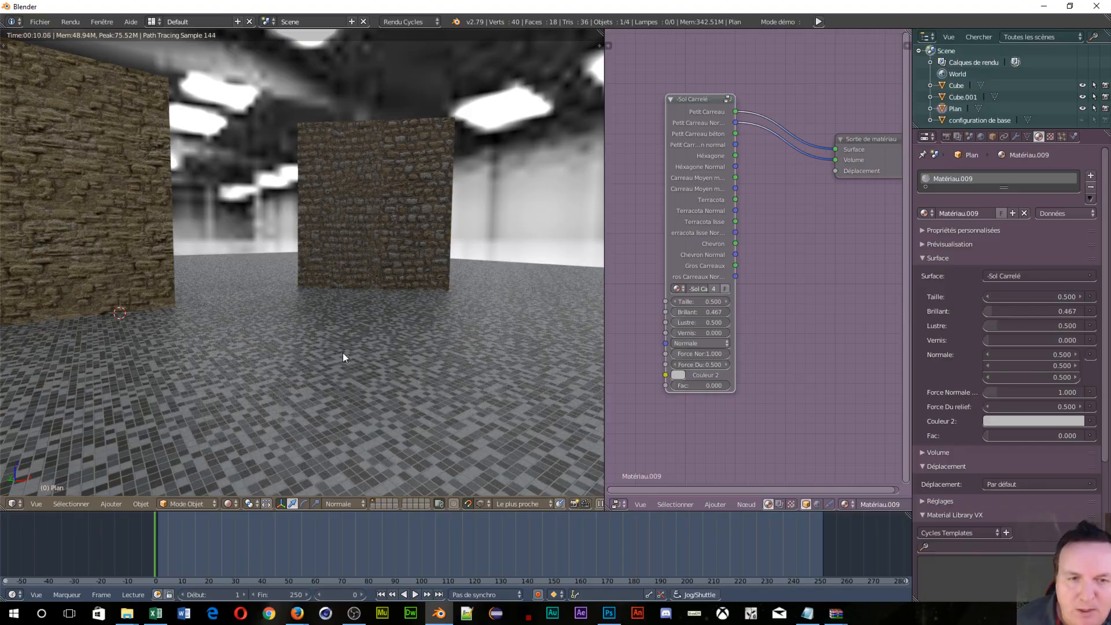
{"action": "middle_click_drag", "start_coordinate": [265, 348], "coordinate": [310, 305], "text": "shift"}
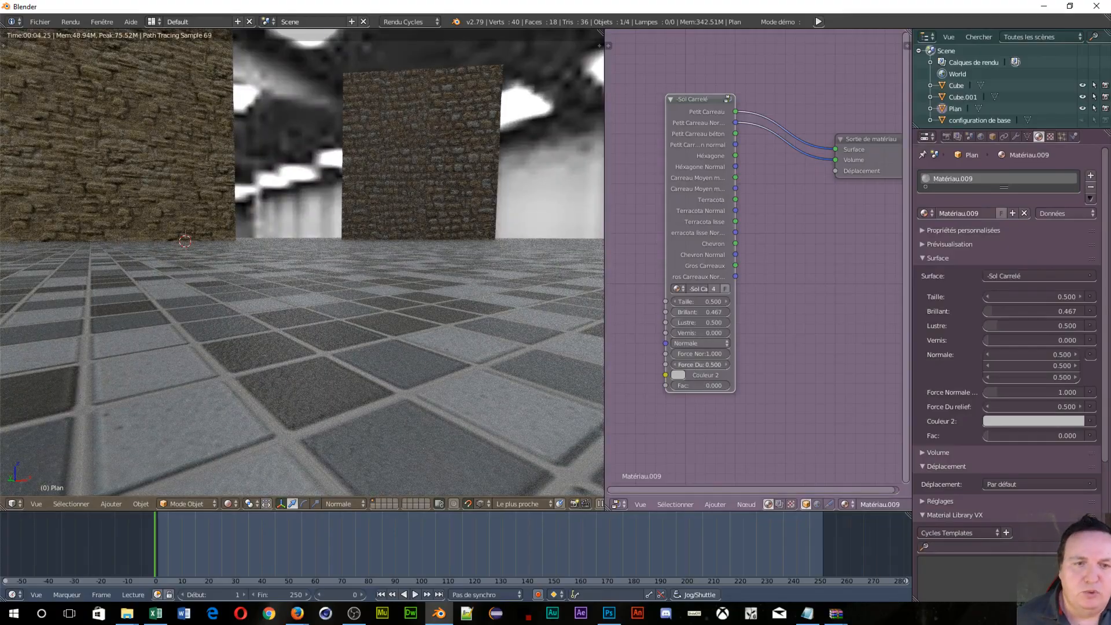
{"action": "left_click_drag", "start_coordinate": [700, 365], "coordinate": [707, 364]}
{"action": "mouse_move", "coordinate": [684, 323]}
{"action": "left_mouse_down"}
{"action": "mouse_move", "coordinate": [681, 333]}
{"action": "mouse_move", "coordinate": [699, 334]}
{"action": "left_mouse_up"}
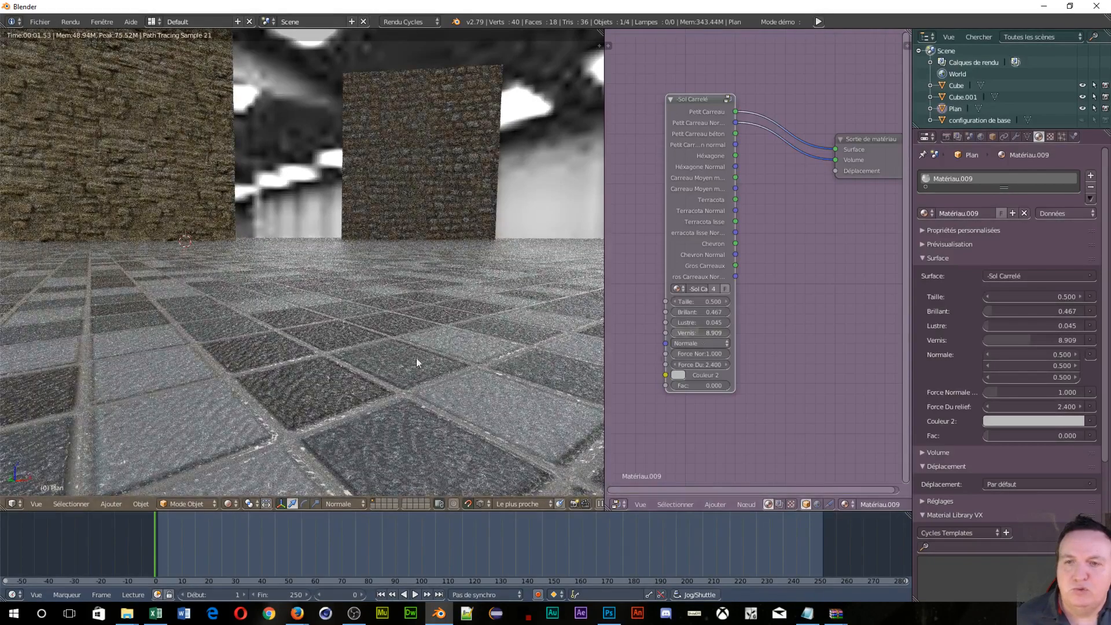
Step: Tint the small floor tiles by setting Couleur 2 to a salmon red and Fac to 0.718
{"action": "left_click", "coordinate": [678, 375]}
{"action": "left_click", "coordinate": [708, 286]}
{"action": "left_click_drag", "start_coordinate": [708, 286], "coordinate": [712, 286]}
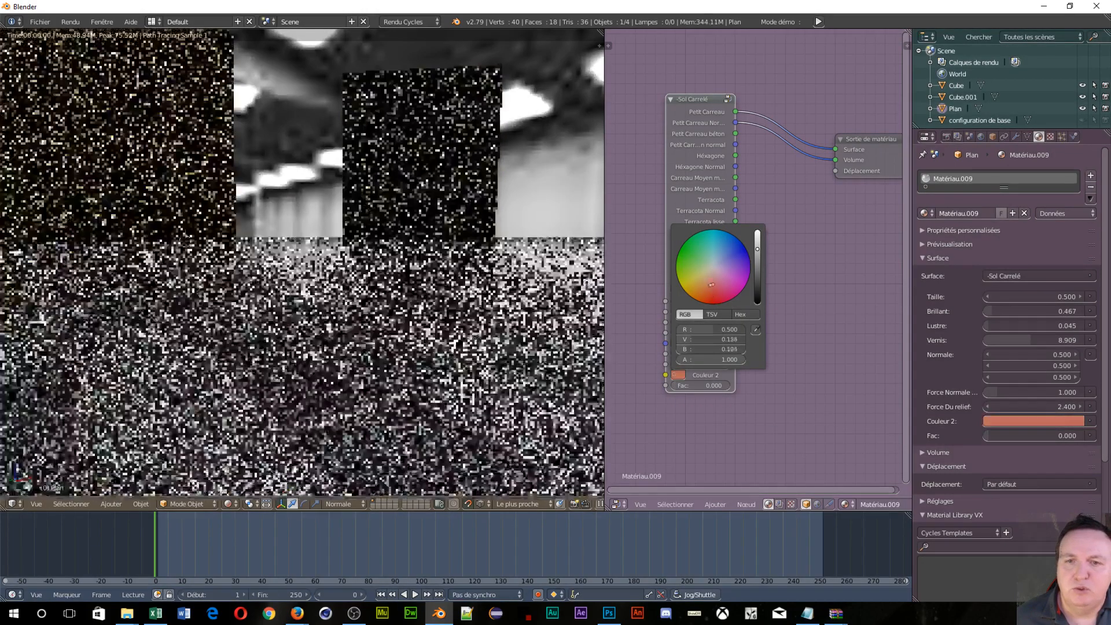
{"action": "left_click_drag", "start_coordinate": [675, 387], "coordinate": [717, 386]}
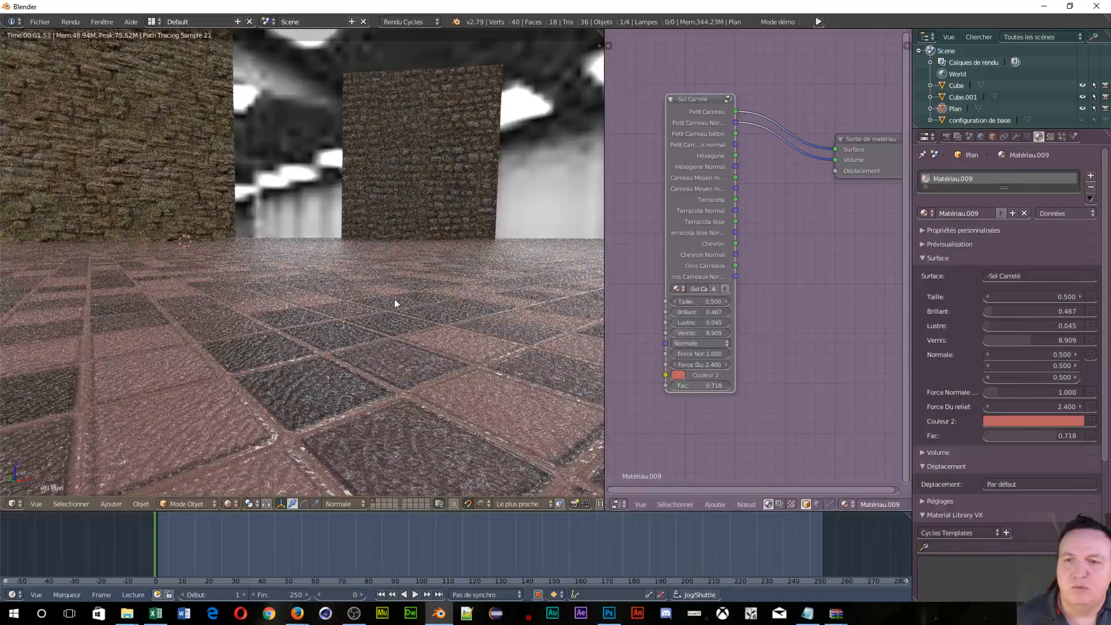
{"action": "middle_click_drag", "start_coordinate": [395, 299], "coordinate": [393, 439]}
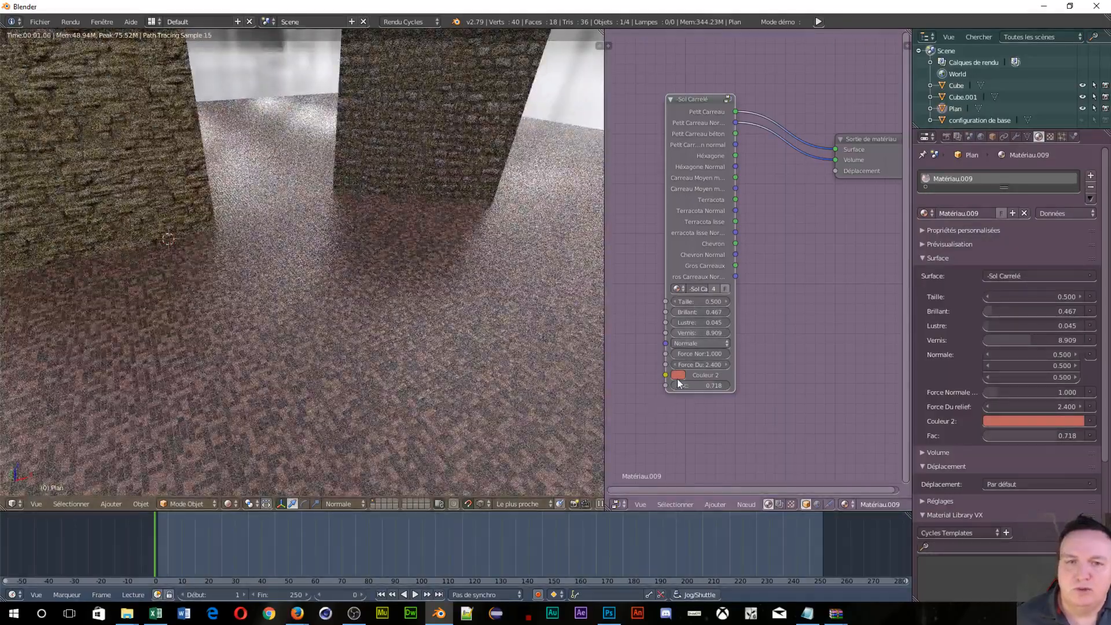
Step: Try a green and a violet-blue Couleur 2 on the small floor tiles
{"action": "left_click", "coordinate": [678, 374]}
{"action": "left_click", "coordinate": [685, 248]}
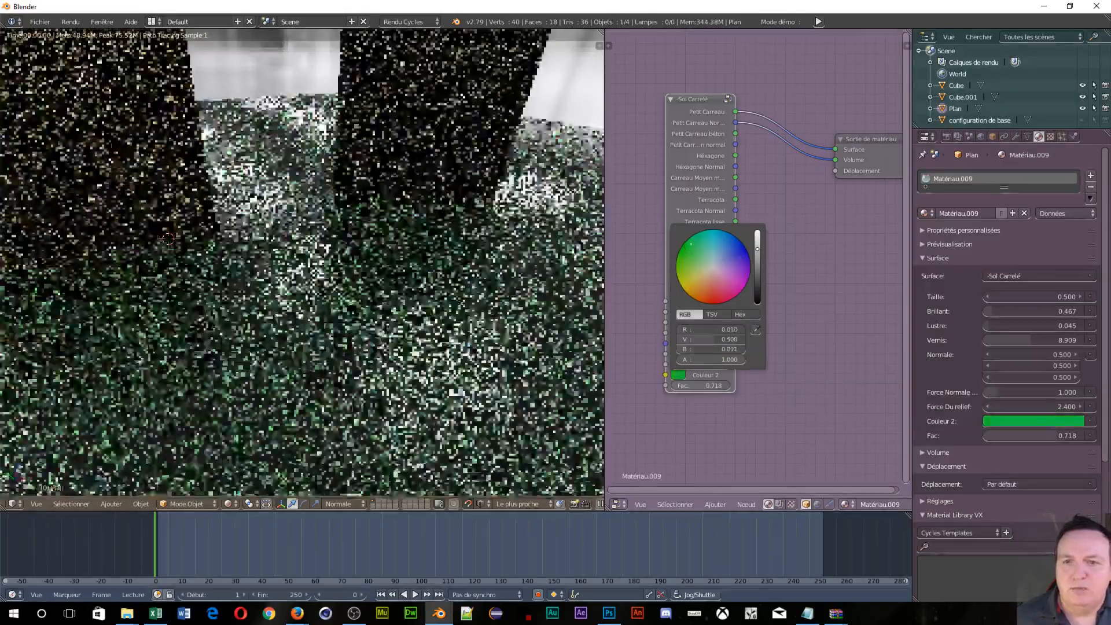
{"action": "left_click_drag", "start_coordinate": [685, 249], "coordinate": [731, 257]}
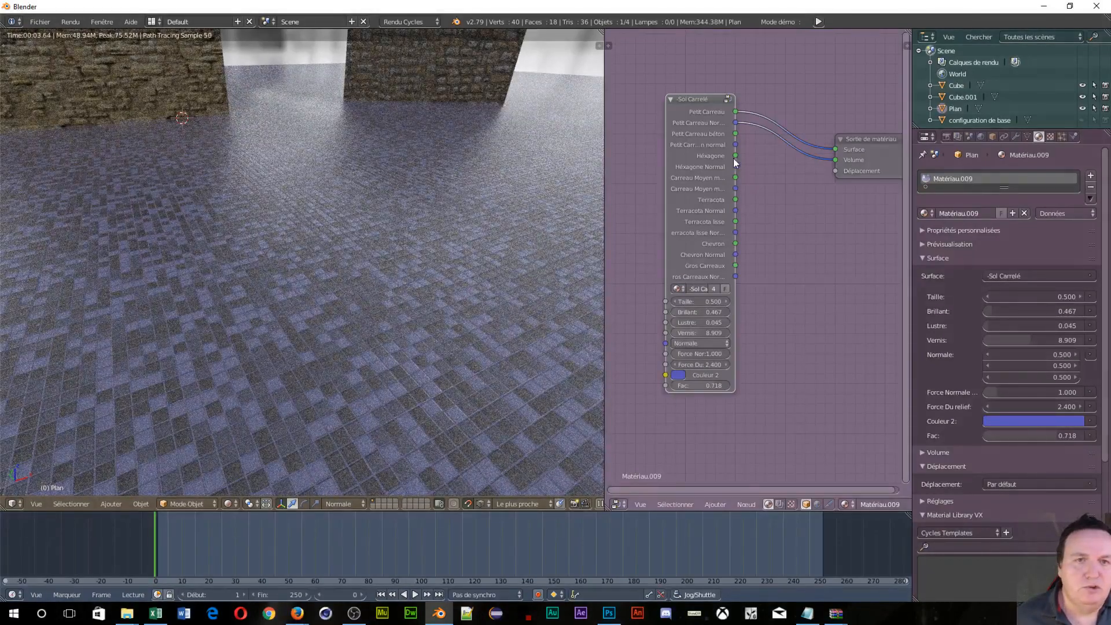
Step: Connect Hexagone to Surface and Hexagone Normal to Déplacement in the ground plane's material, and inspect the hexagonal tiles
{"action": "left_click_drag", "start_coordinate": [734, 157], "coordinate": [835, 150]}
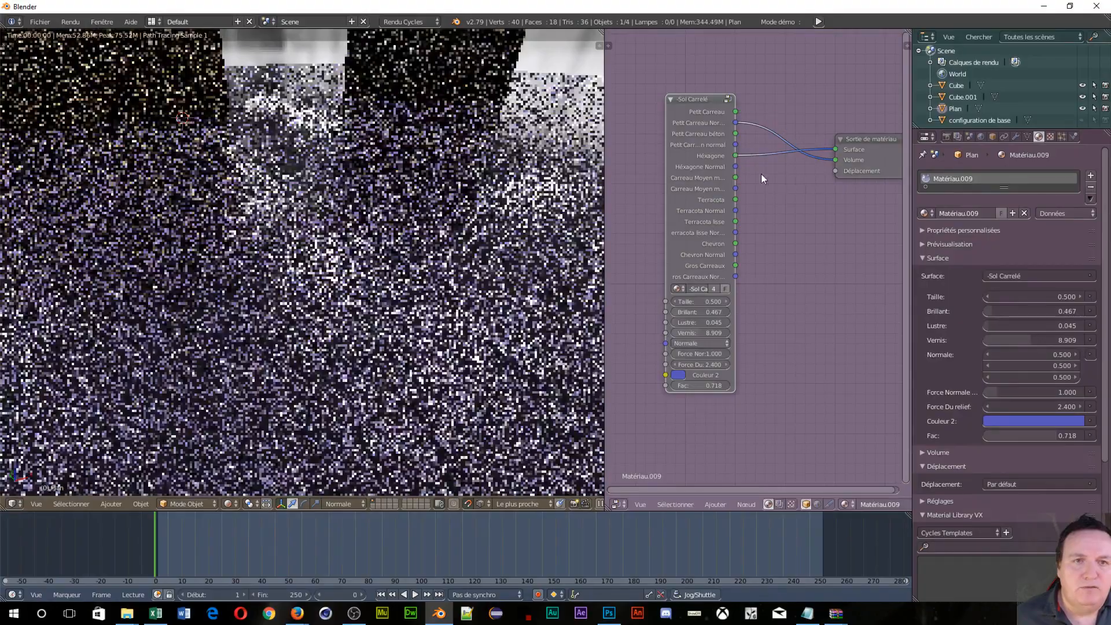
{"action": "left_click_drag", "start_coordinate": [735, 166], "coordinate": [835, 171]}
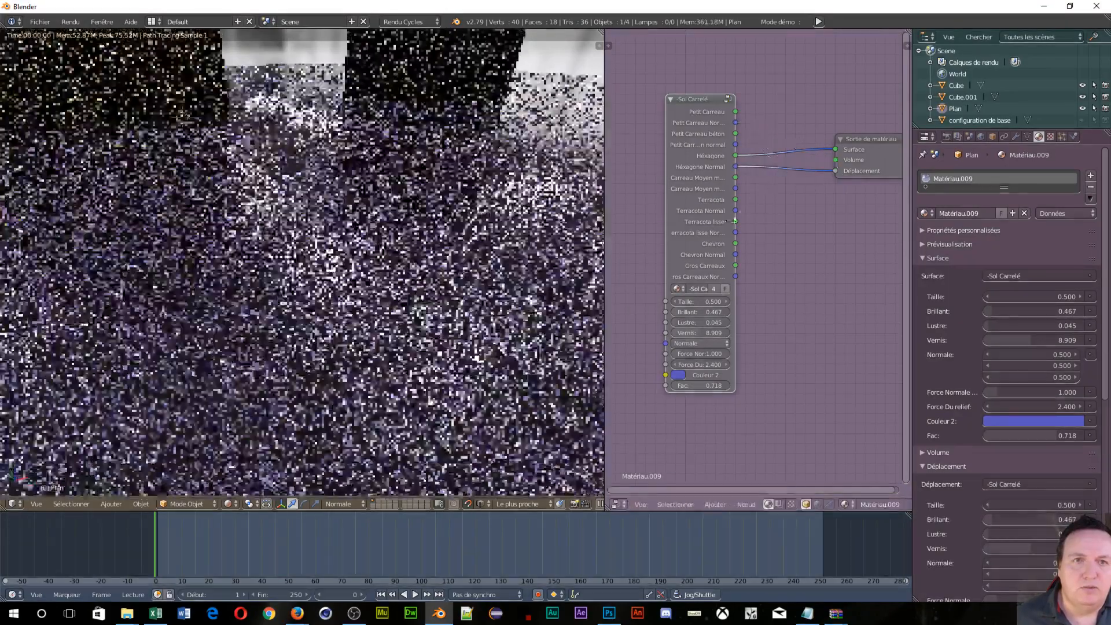
{"action": "scroll", "coordinate": [362, 412], "scroll_direction": "down", "scroll_amount": 3}
{"action": "scroll", "coordinate": [396, 381], "scroll_direction": "up", "scroll_amount": 5}
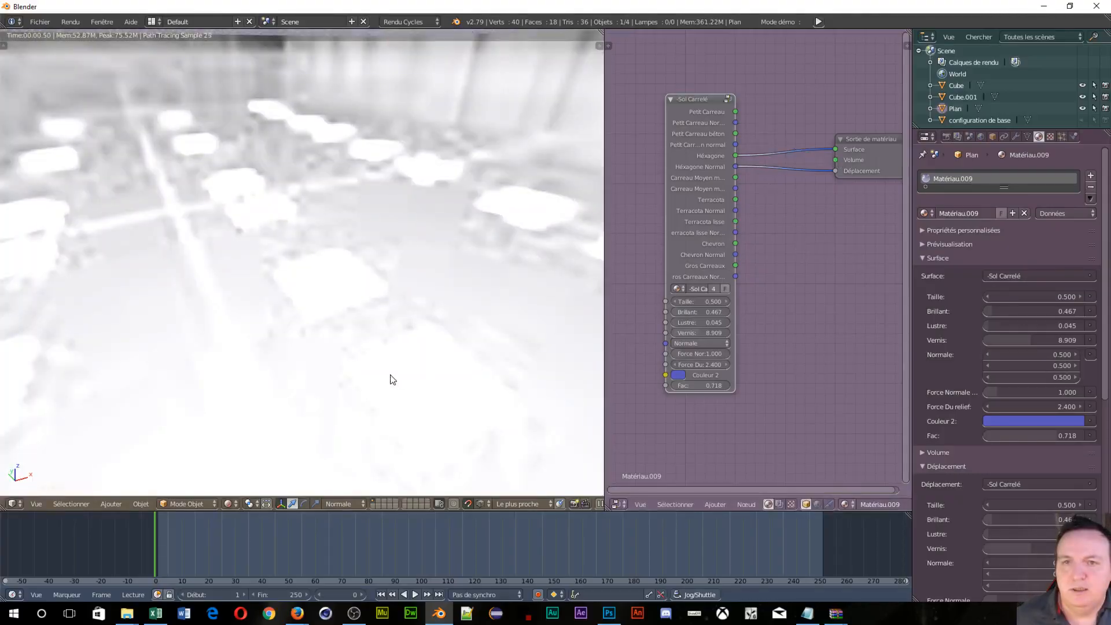
{"action": "scroll", "coordinate": [392, 376], "scroll_direction": "down", "scroll_amount": 2}
{"action": "scroll", "coordinate": [395, 365], "scroll_direction": "up", "scroll_amount": 2}
{"action": "scroll", "coordinate": [396, 365], "scroll_direction": "down", "scroll_amount": 2}
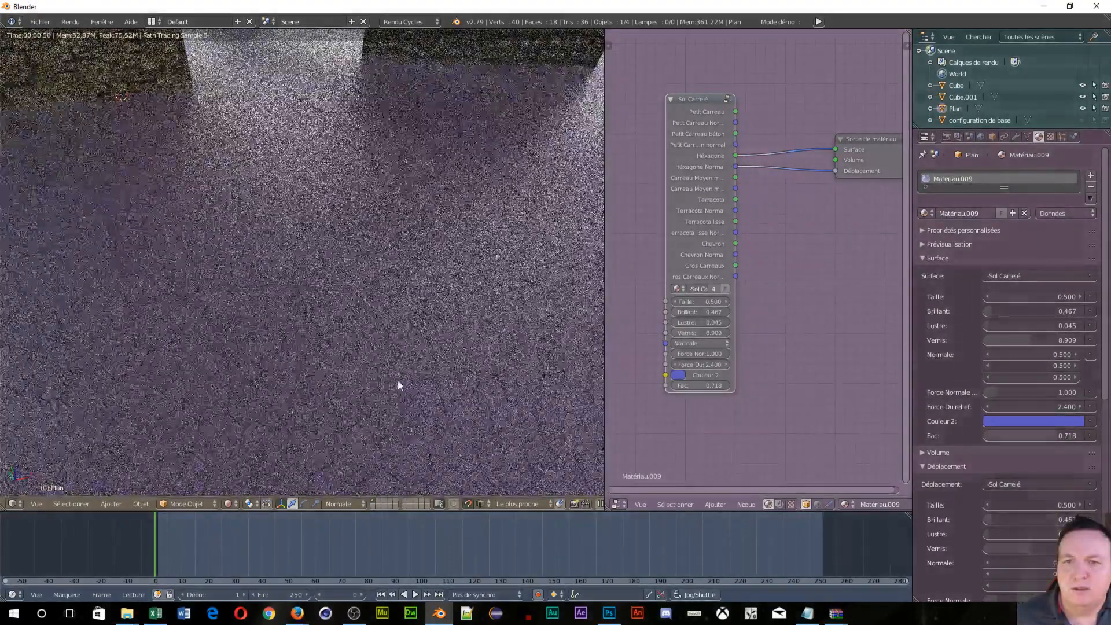
Step: Set the floor node's Couleur 2 to a pale pinkish grey and its Fac to 0.000
{"action": "left_click", "coordinate": [678, 375]}
{"action": "left_click", "coordinate": [717, 271]}
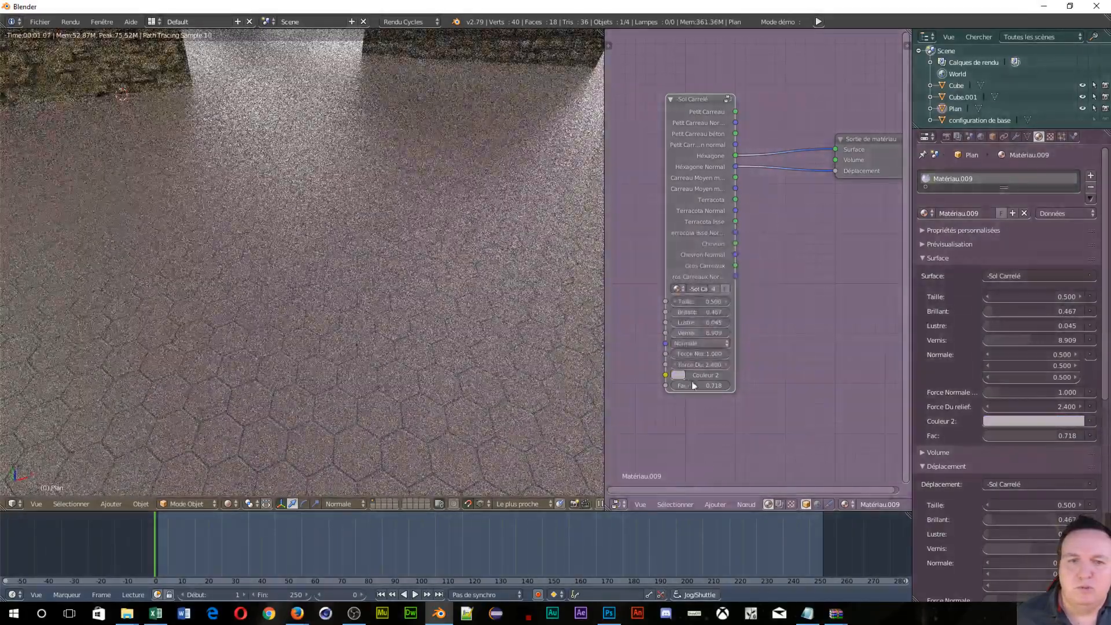
{"action": "left_click_drag", "start_coordinate": [694, 385], "coordinate": [642, 388]}
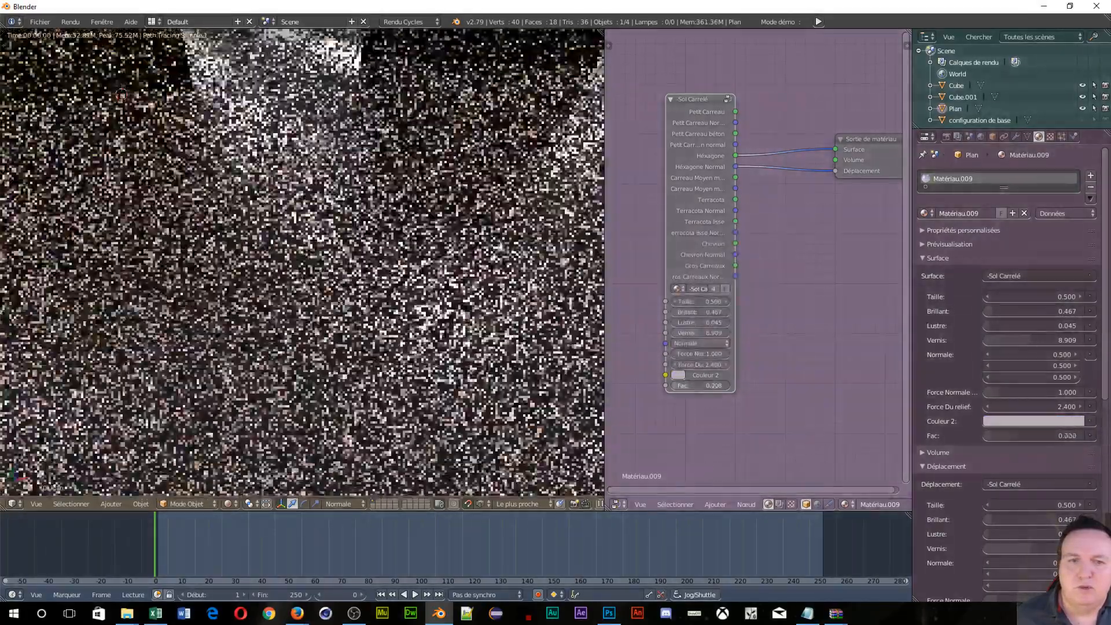
Step: Inspect the hexagonal floor tiles up close in rendered shading and set the Sol Carrelé node's Taille to 2.200
{"action": "key", "text": "shift+z"}
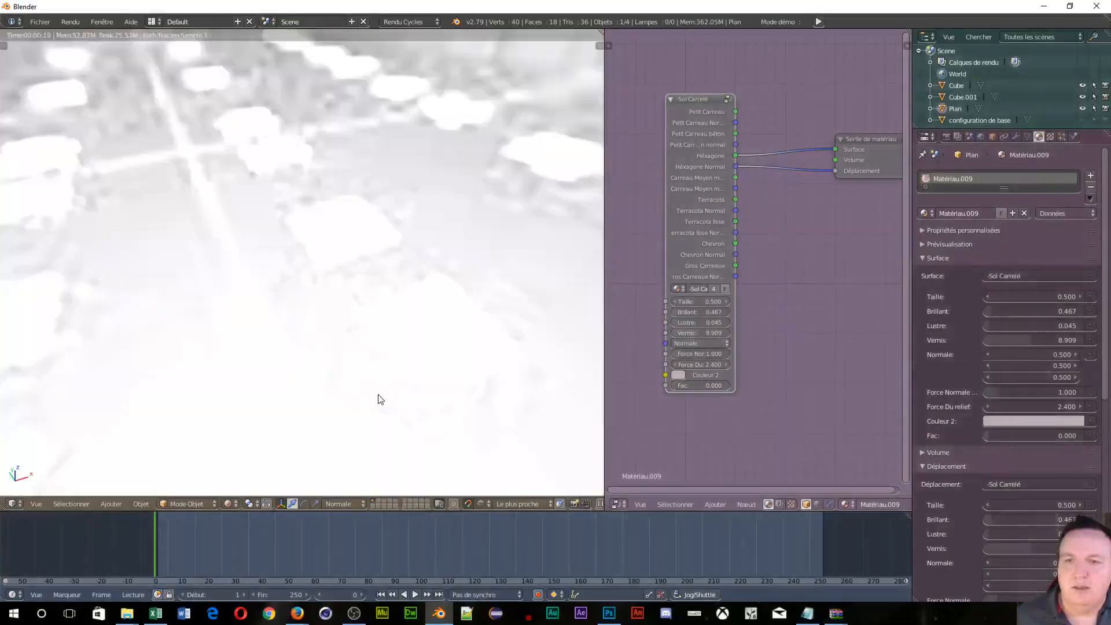
{"action": "key", "text": "shift+z"}
{"action": "middle_click_drag", "start_coordinate": [388, 392], "coordinate": [390, 359]}
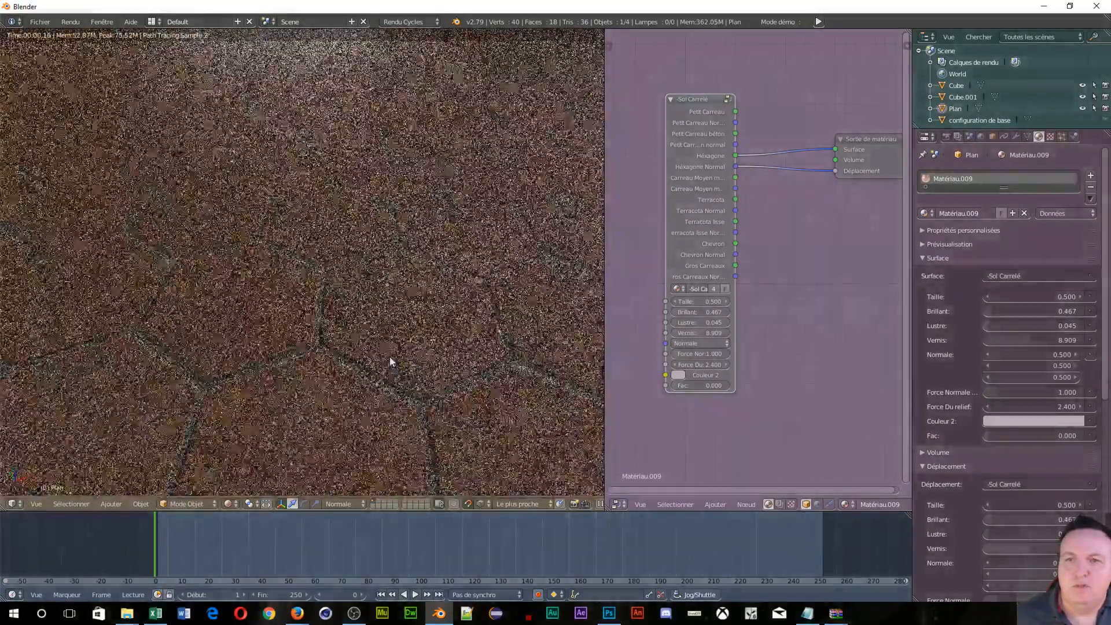
{"action": "scroll", "coordinate": [390, 357], "scroll_direction": "up", "scroll_amount": 3}
{"action": "scroll", "coordinate": [395, 349], "scroll_direction": "down", "scroll_amount": 3}
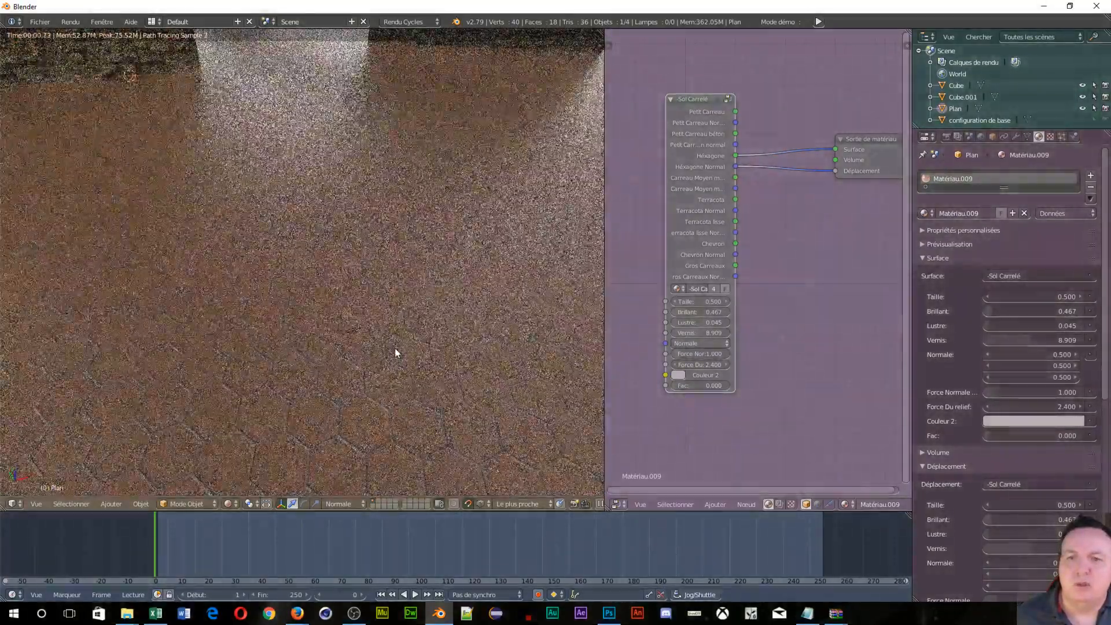
{"action": "scroll", "coordinate": [394, 349], "scroll_direction": "up", "scroll_amount": 3}
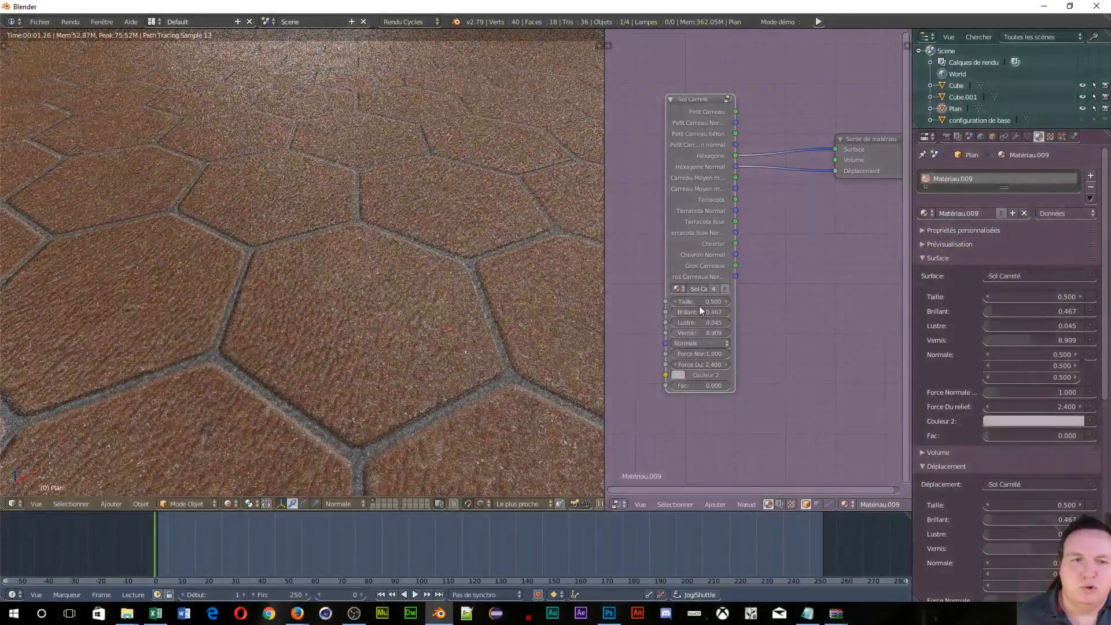
{"action": "left_click_drag", "start_coordinate": [703, 300], "coordinate": [677, 300]}
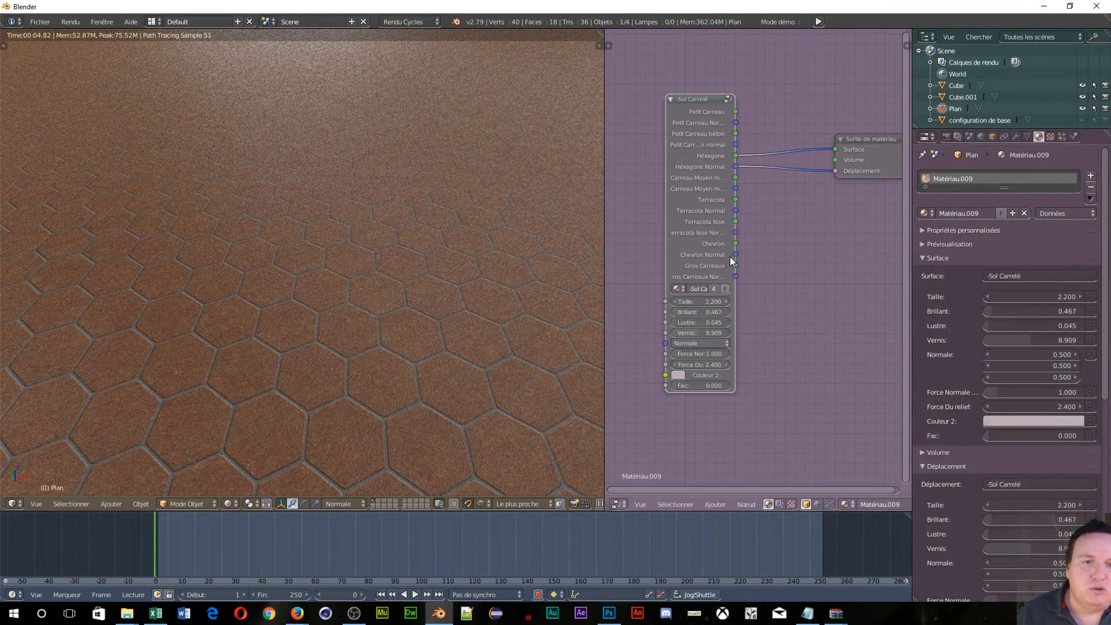
Step: Try Gros Carreaux with its normal output, followed by Chevron with Chevron Normal, on the ground material's Surface and Déplacement
{"action": "left_click_drag", "start_coordinate": [736, 265], "coordinate": [836, 149]}
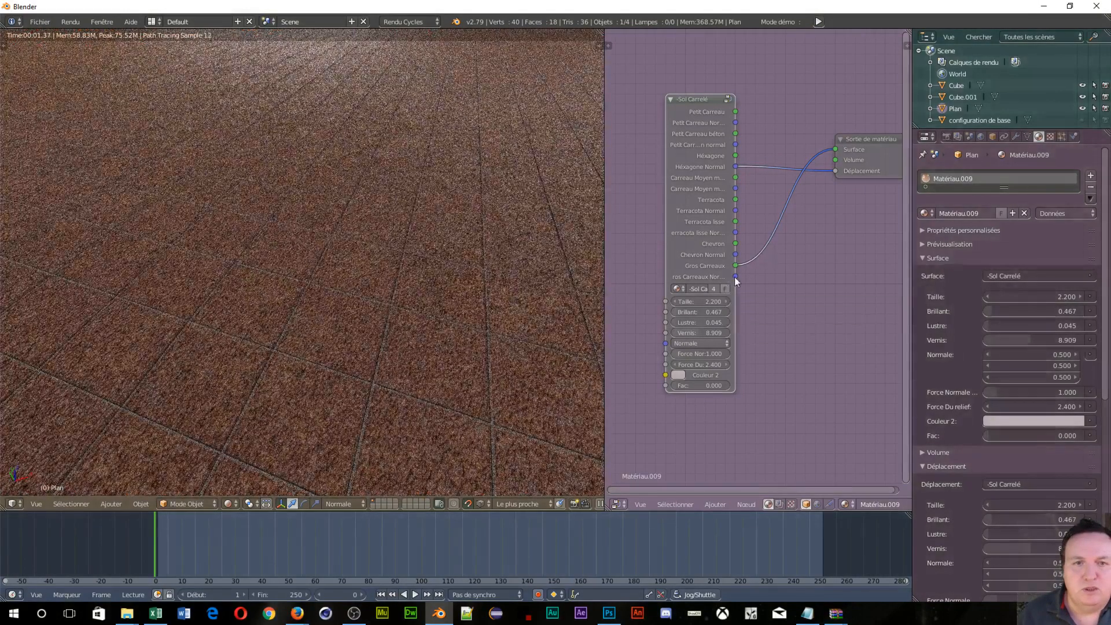
{"action": "left_click_drag", "start_coordinate": [735, 276], "coordinate": [835, 173]}
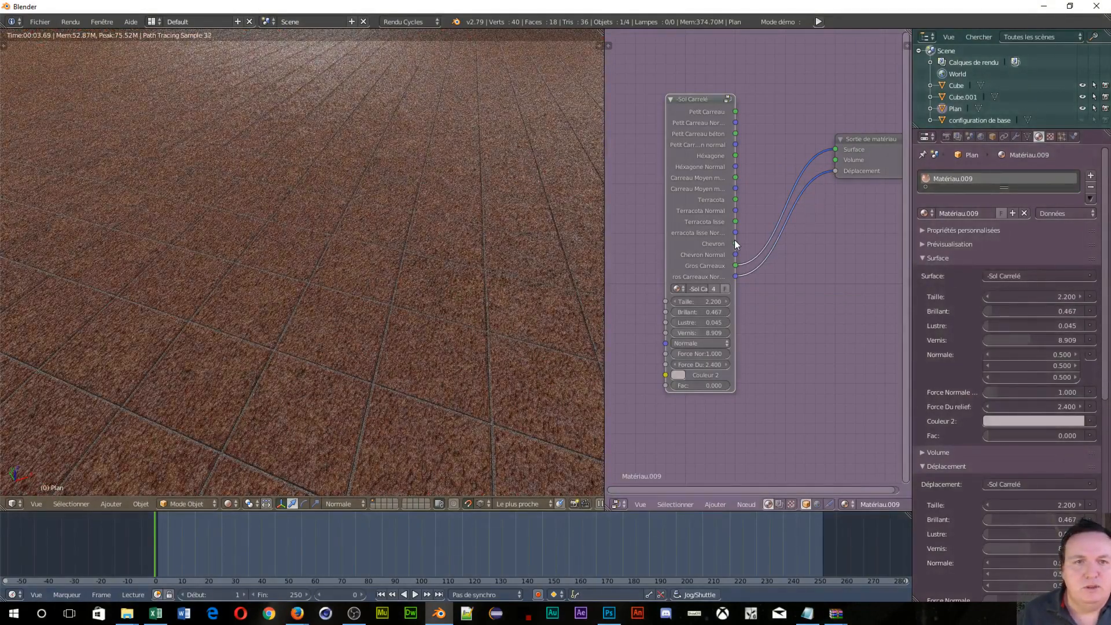
{"action": "left_click_drag", "start_coordinate": [735, 243], "coordinate": [835, 150]}
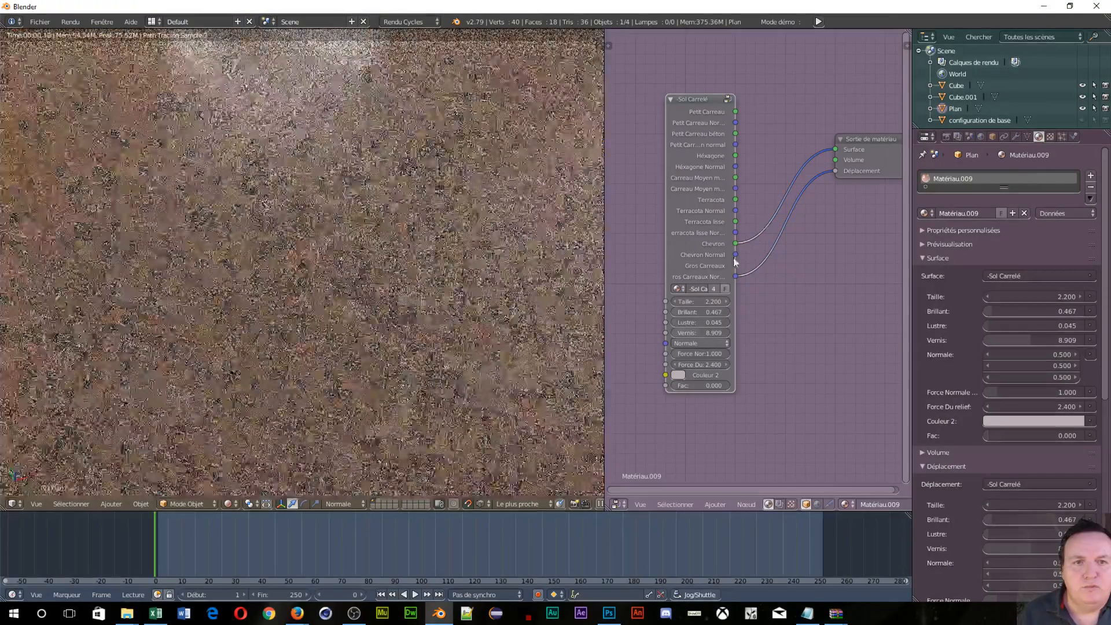
{"action": "left_click_drag", "start_coordinate": [735, 254], "coordinate": [831, 172]}
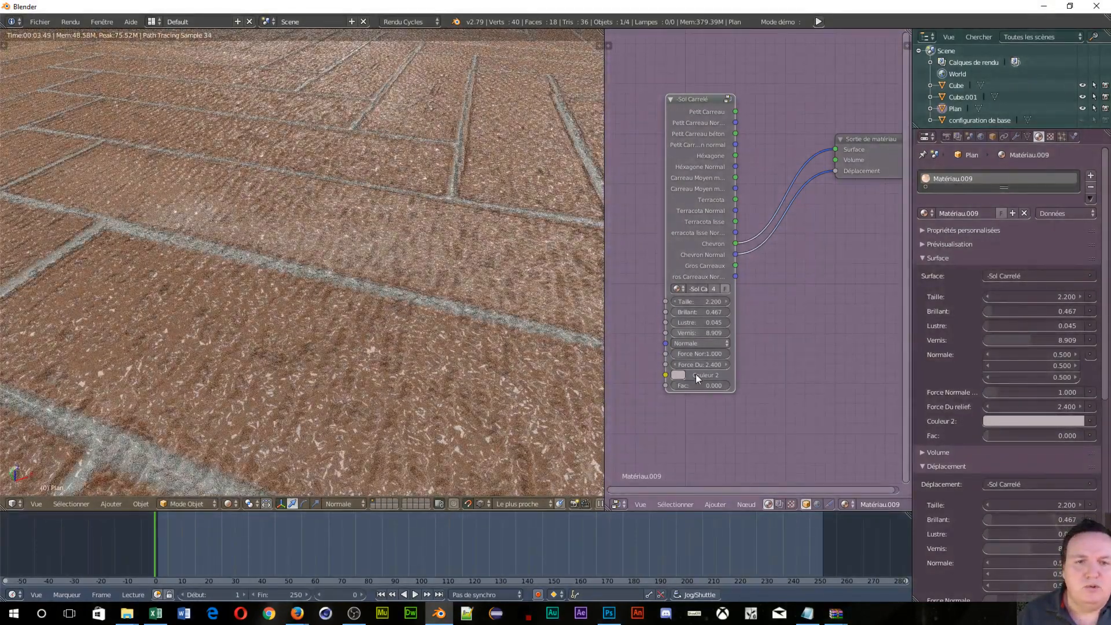
{"action": "mouse_move", "coordinate": [692, 352]}
{"action": "left_mouse_down"}
{"action": "mouse_move", "coordinate": [720, 353]}
{"action": "mouse_move", "coordinate": [692, 364]}
{"action": "left_mouse_up"}
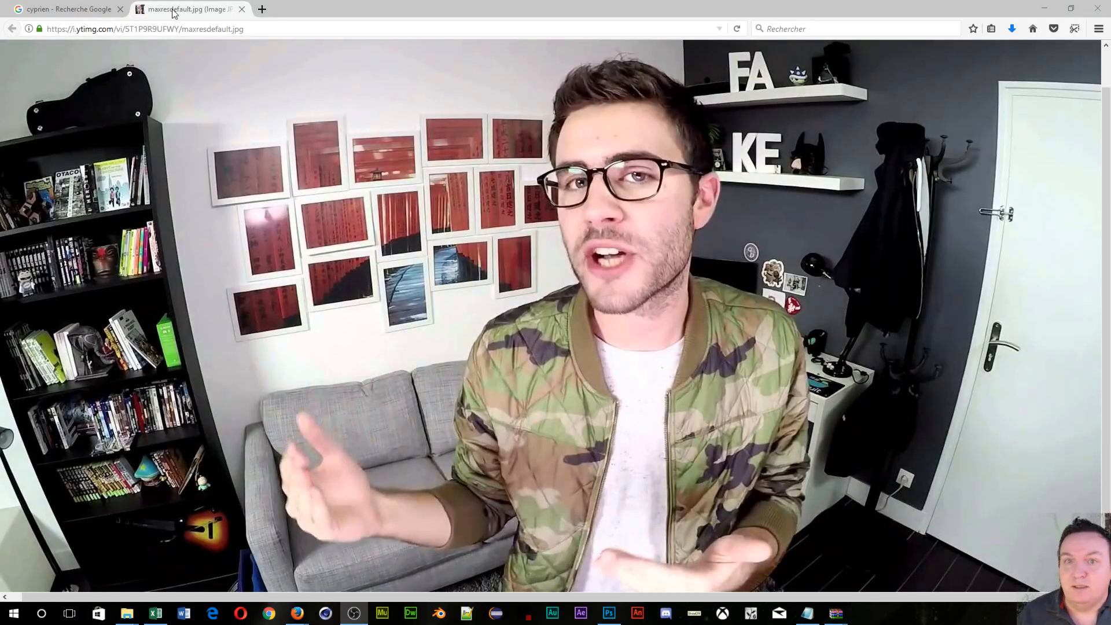
Step: Minimise the browser and launch Blender with a fresh scene, dismissing the splash screen
{"action": "left_click", "coordinate": [1045, 9]}
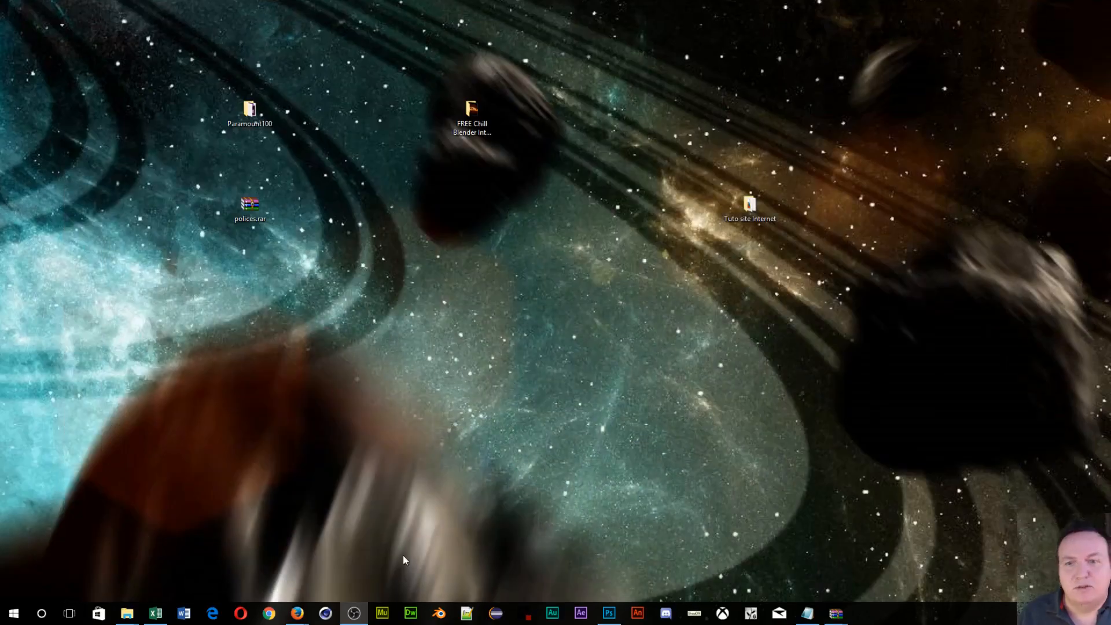
{"action": "left_click", "coordinate": [439, 614]}
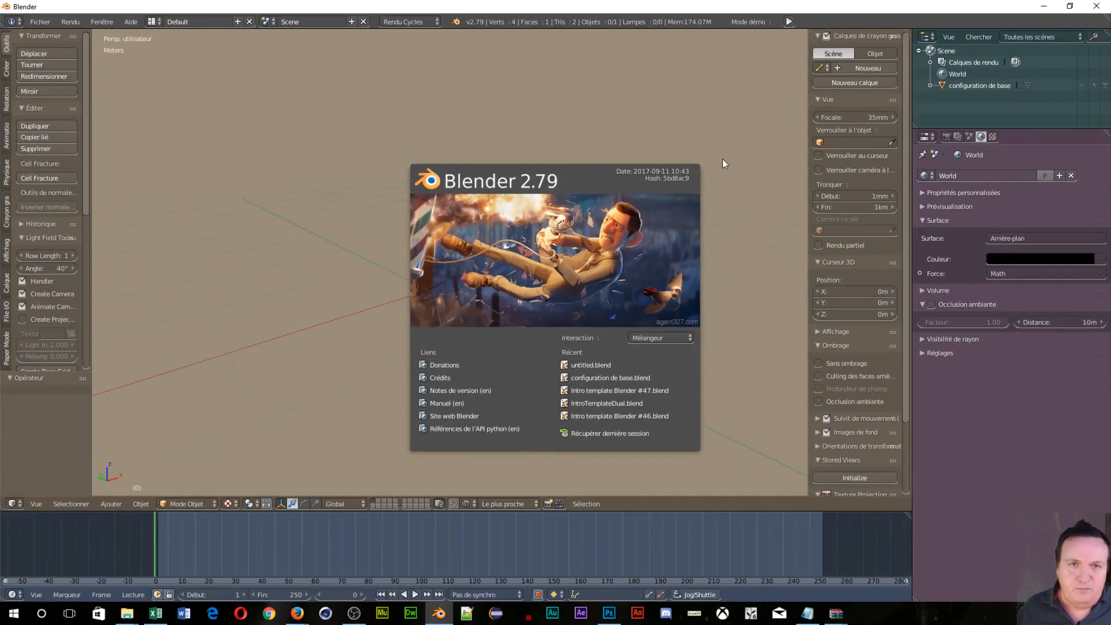
{"action": "left_click", "coordinate": [722, 158]}
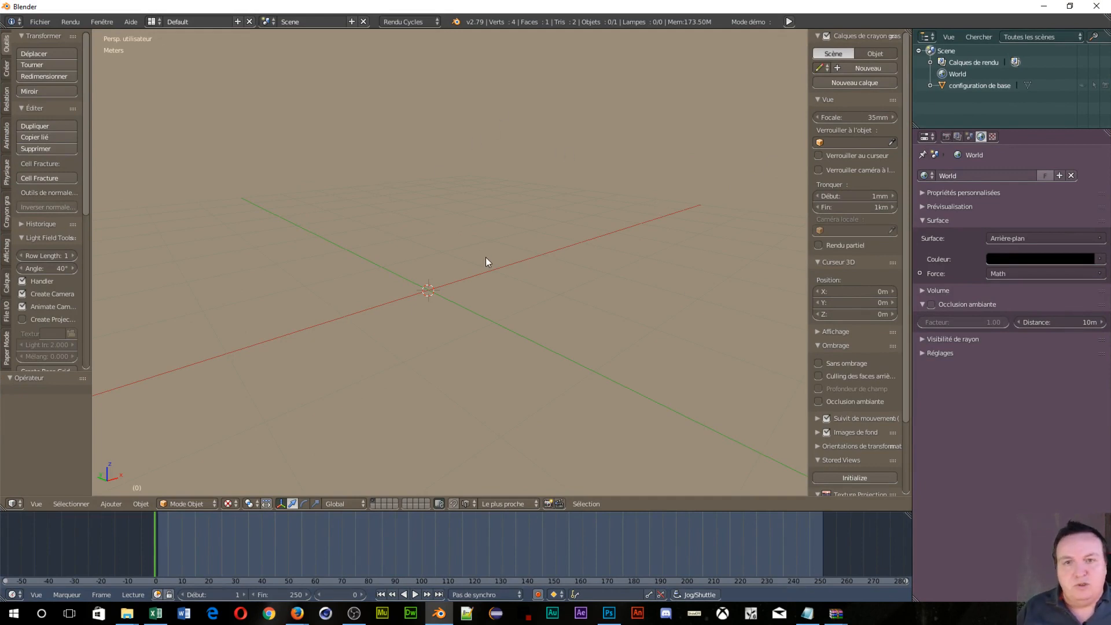
Step: Add a plane mesh at the scene origin and scale it uniformly by 20
{"action": "key", "text": "shift+a"}
{"action": "mouse_move", "coordinate": [500, 293]}
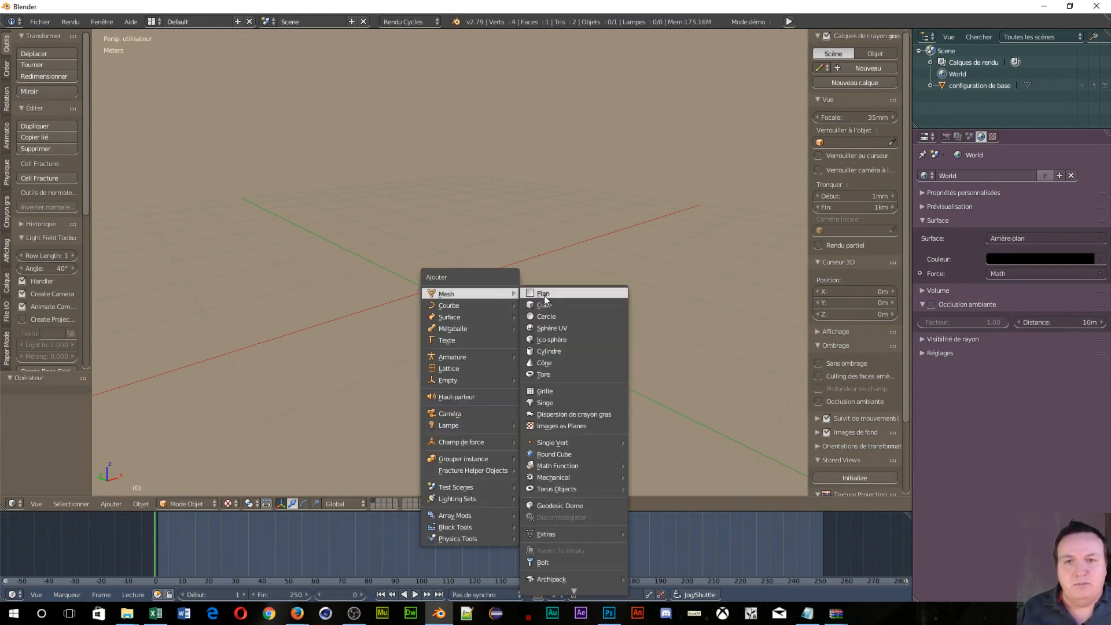
{"action": "left_click", "coordinate": [547, 293]}
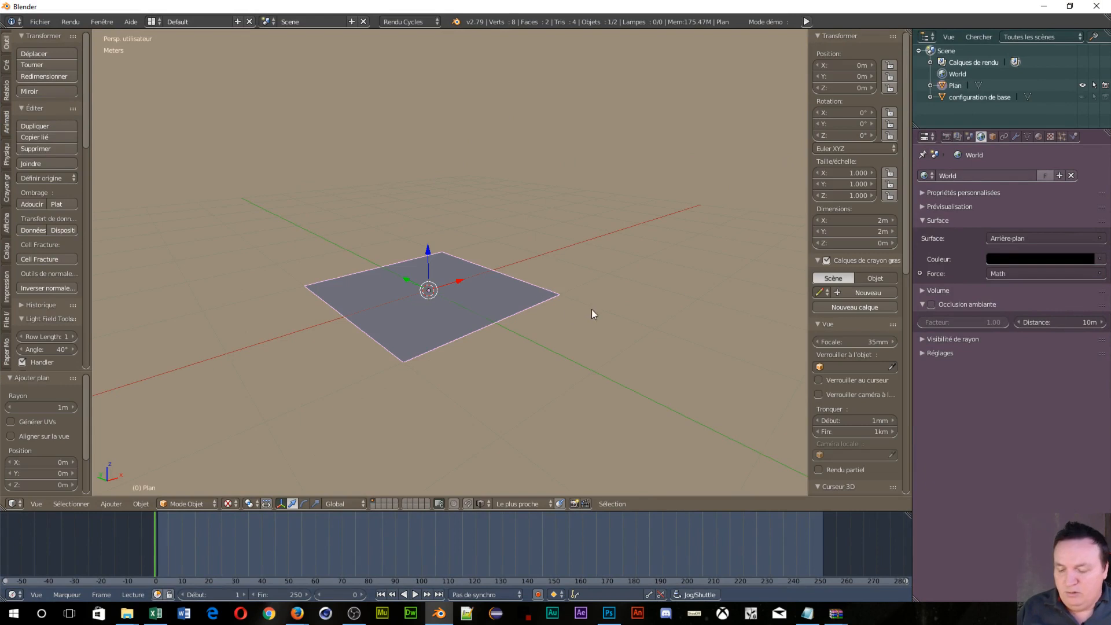
{"action": "type", "text": "s20"}
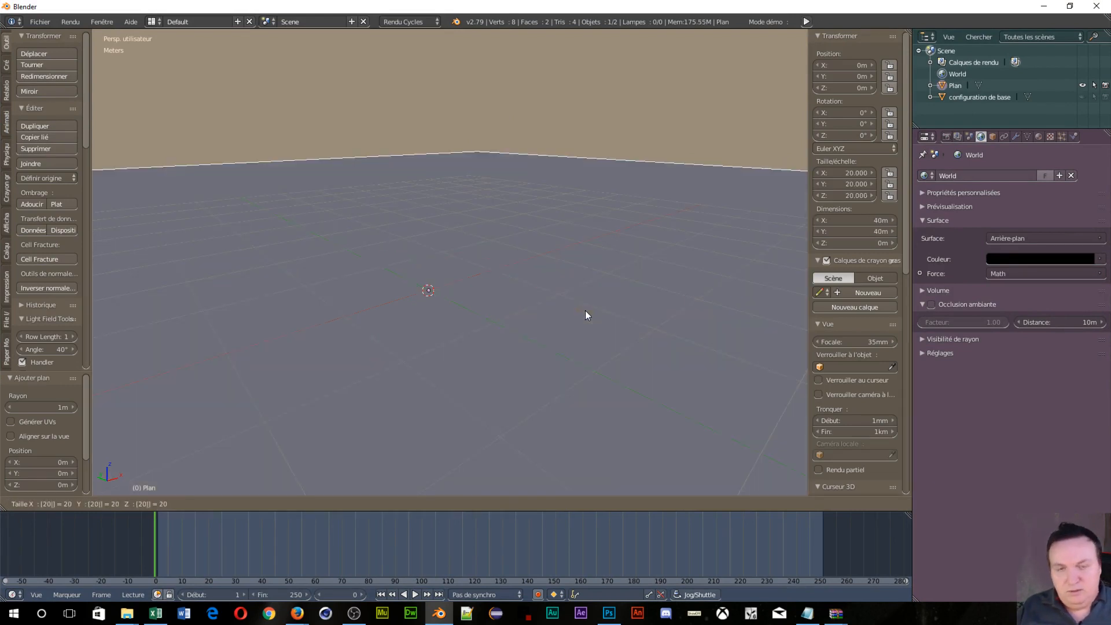
{"action": "key", "text": "Return"}
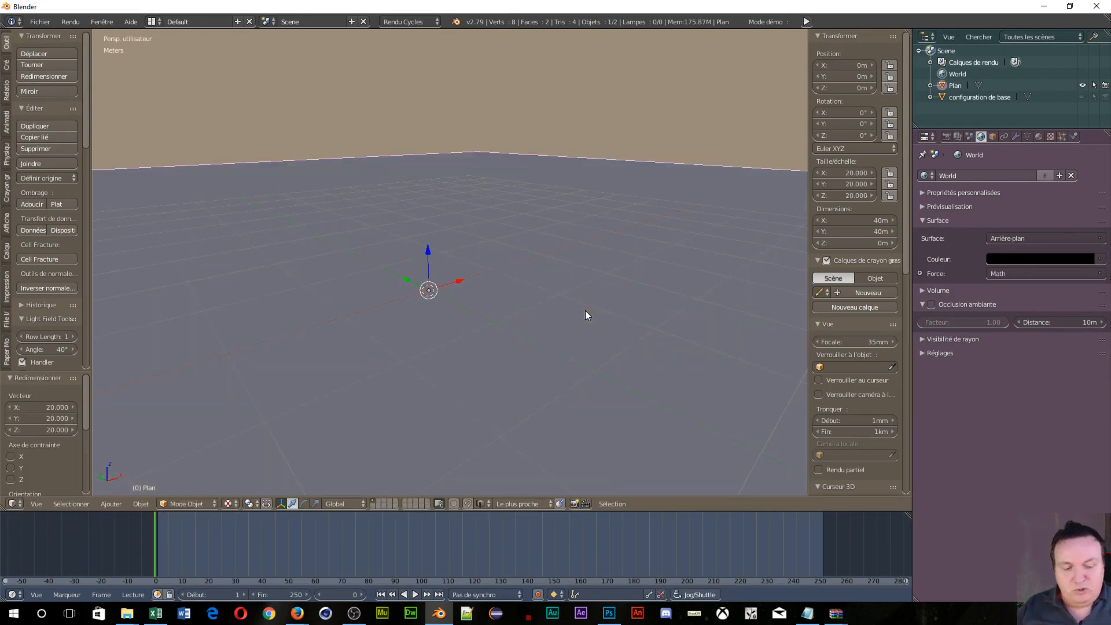
Step: Unwrap the plane's UVs with Projeter depuis vue from the top view and return to object mode
{"action": "key", "text": "KP_7"}
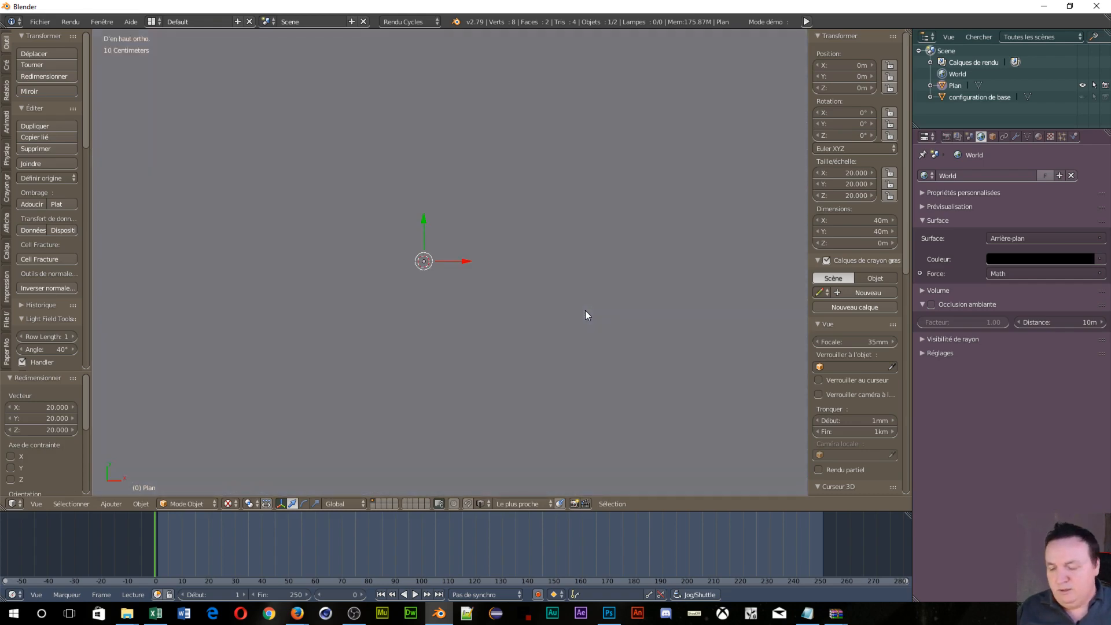
{"action": "key", "text": "Tab"}
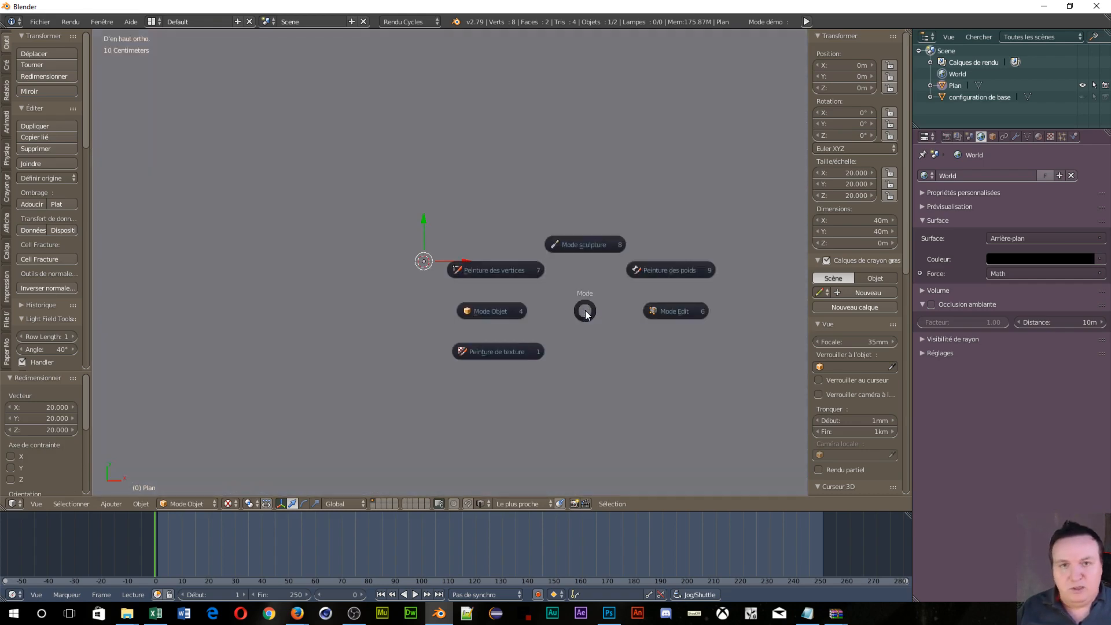
{"action": "left_click", "coordinate": [663, 311]}
{"action": "key", "text": "u"}
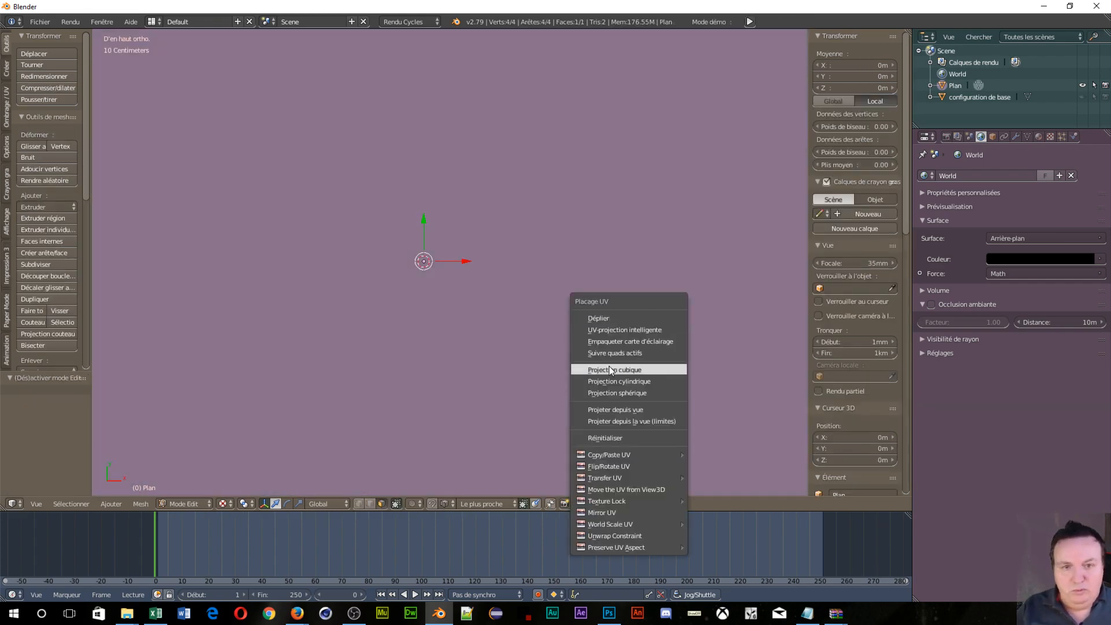
{"action": "left_click", "coordinate": [632, 412]}
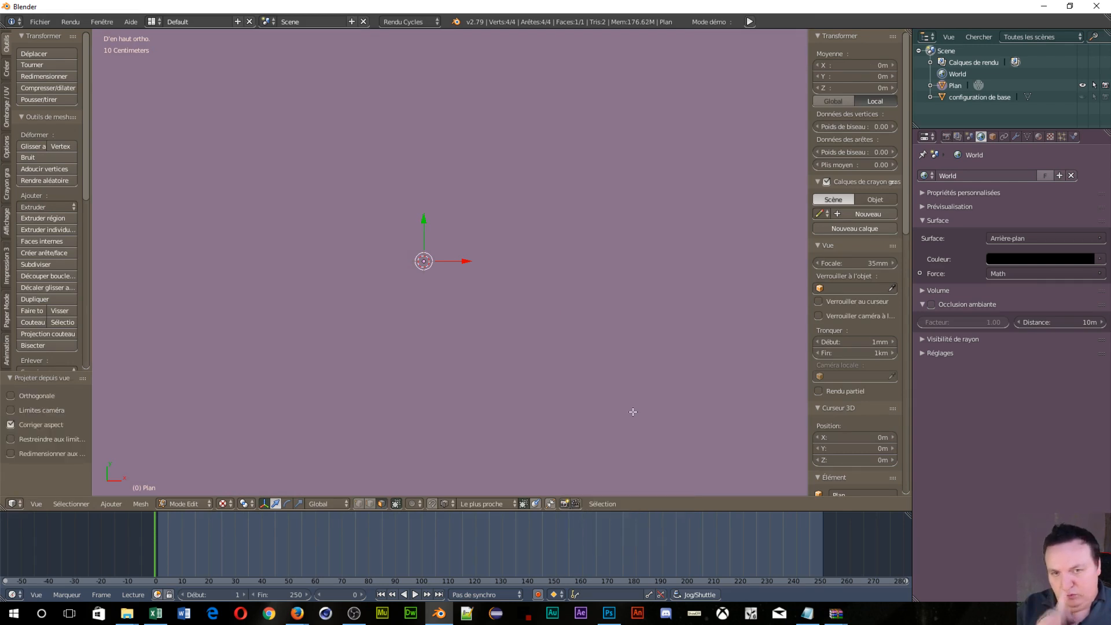
{"action": "key", "text": "Tab"}
{"action": "key", "text": "Tab"}
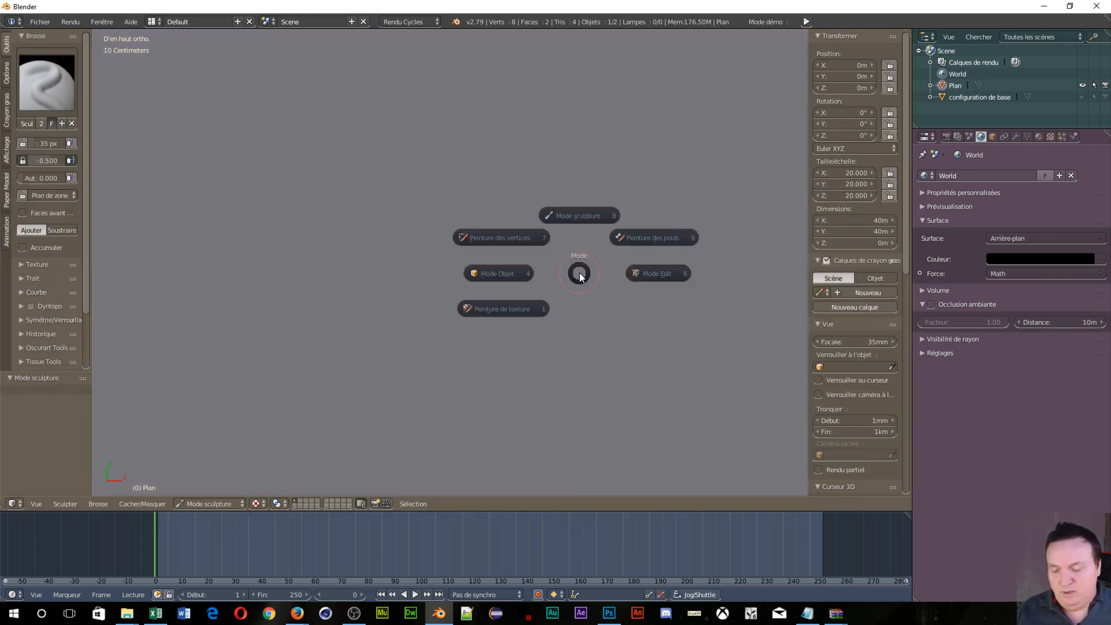
{"action": "left_click", "coordinate": [483, 272]}
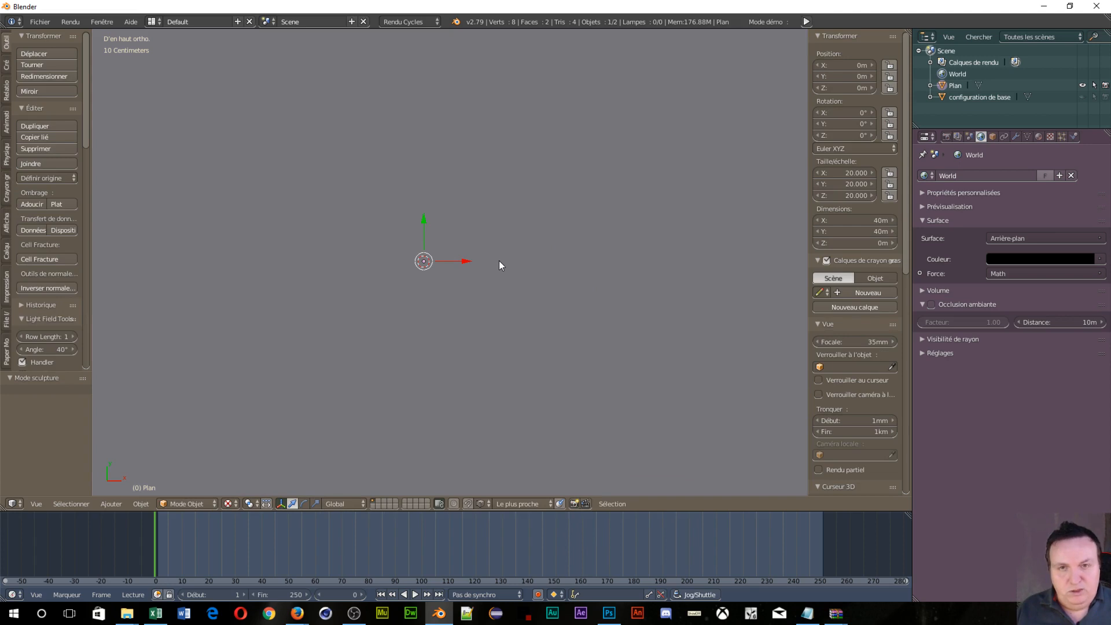
Step: Create a new material on the ground plane
{"action": "middle_click_drag", "start_coordinate": [474, 275], "coordinate": [523, 190]}
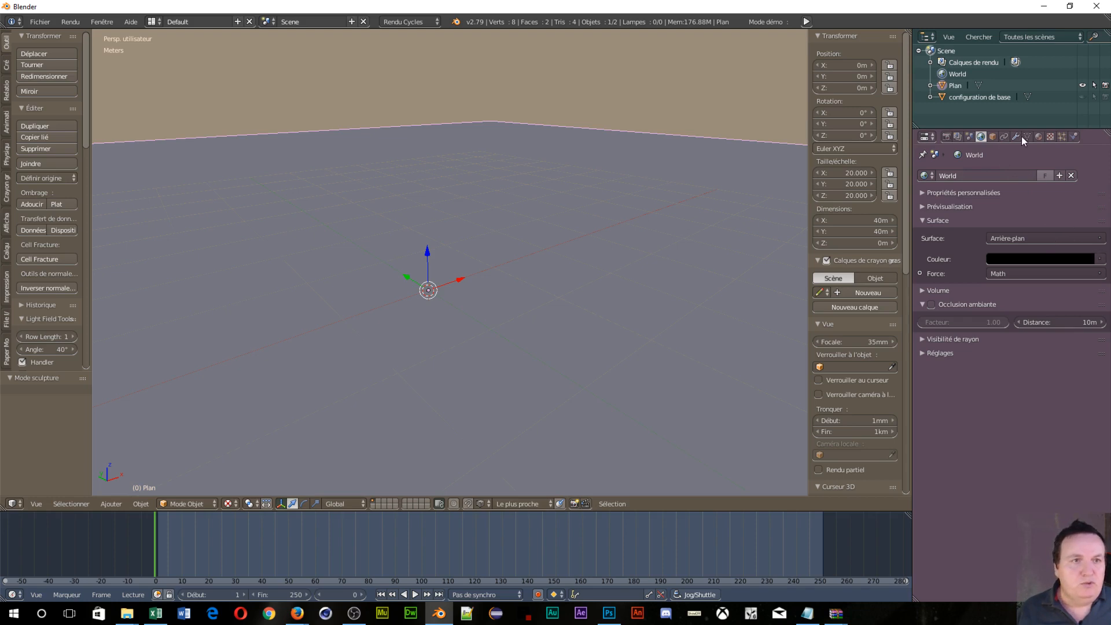
{"action": "left_click", "coordinate": [1038, 136]}
{"action": "left_click", "coordinate": [998, 212]}
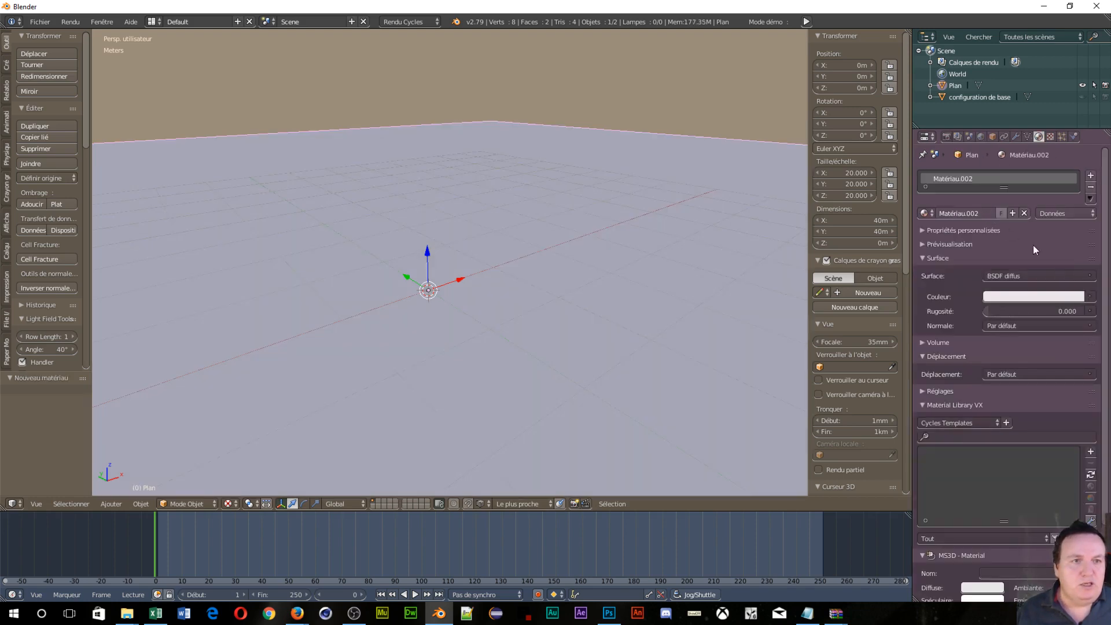
Step: Examine the ready-made brick, metal, floorboard, tile and gemstone node groups available as the new material's Surface shader
{"action": "left_click", "coordinate": [1033, 276]}
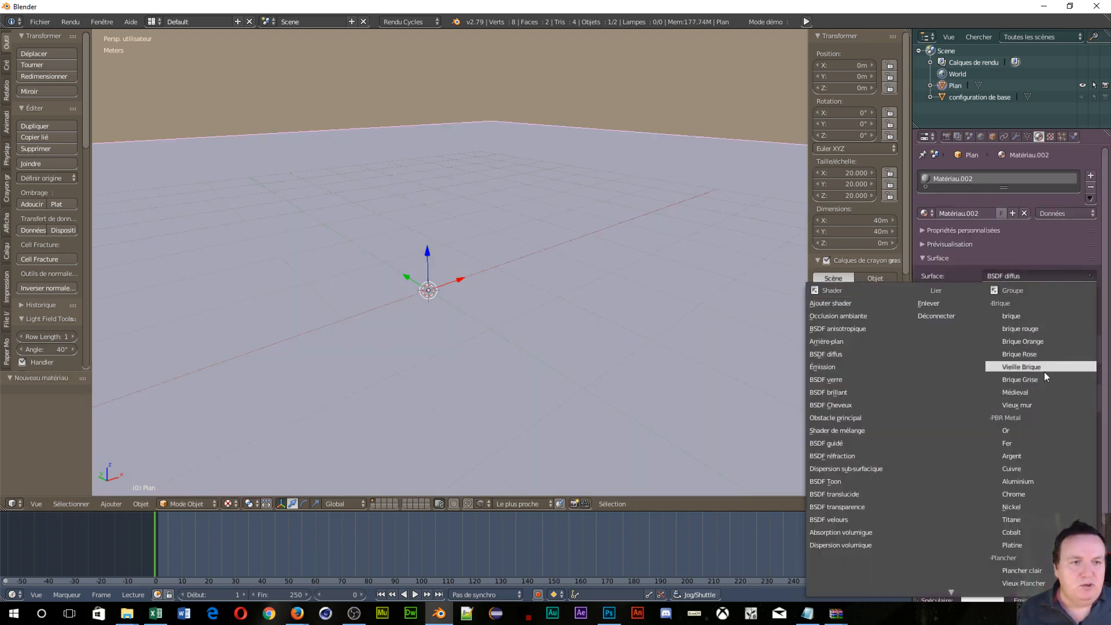
{"action": "left_click", "coordinate": [1070, 276]}
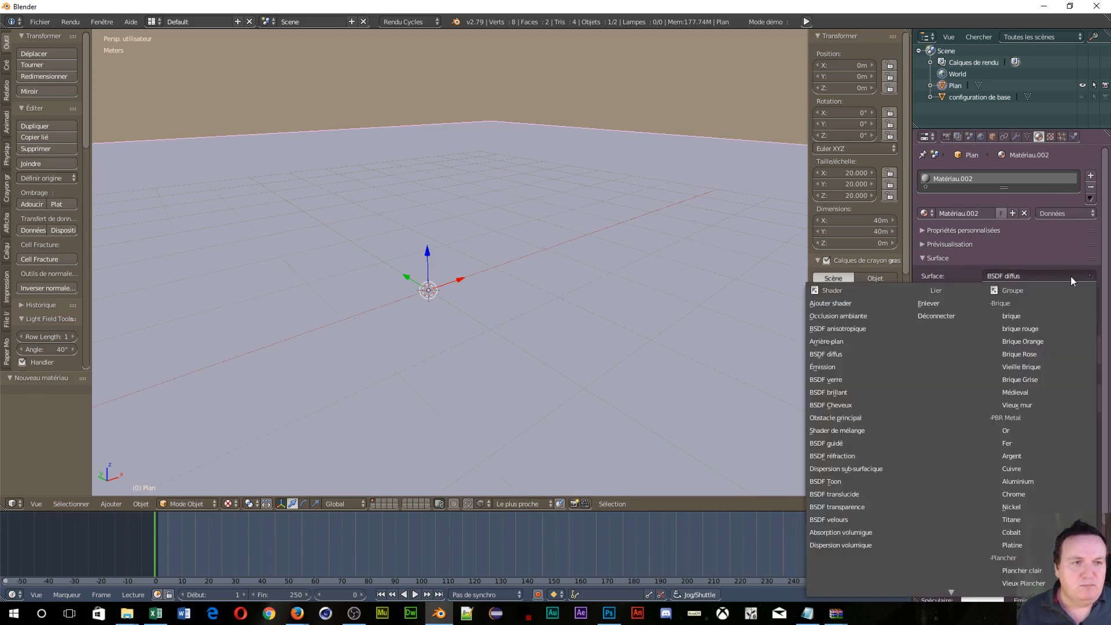
{"action": "mouse_move", "coordinate": [950, 592]}
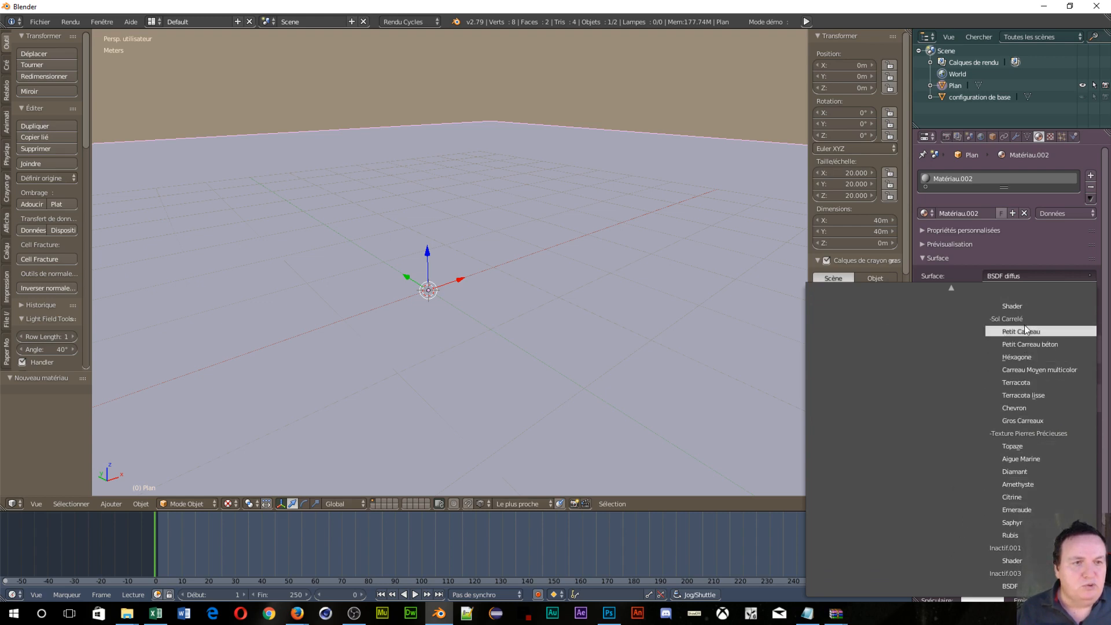
{"action": "scroll", "coordinate": [1022, 322], "scroll_direction": "up", "scroll_amount": 1}
{"action": "scroll", "coordinate": [1025, 304], "scroll_direction": "up", "scroll_amount": 12}
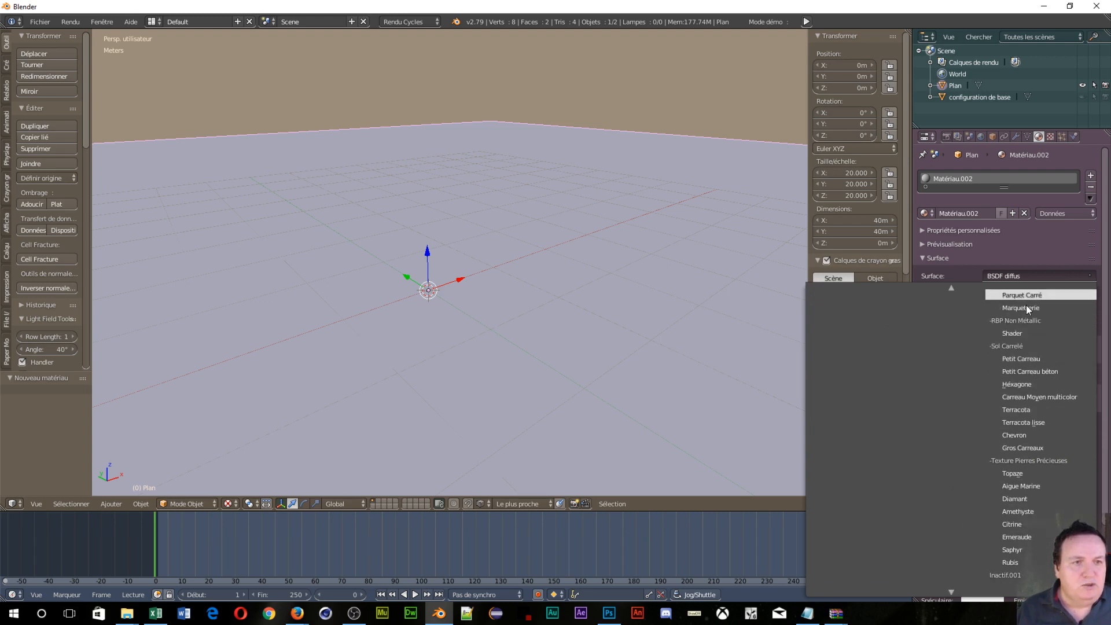
{"action": "scroll", "coordinate": [1026, 307], "scroll_direction": "up", "scroll_amount": 12}
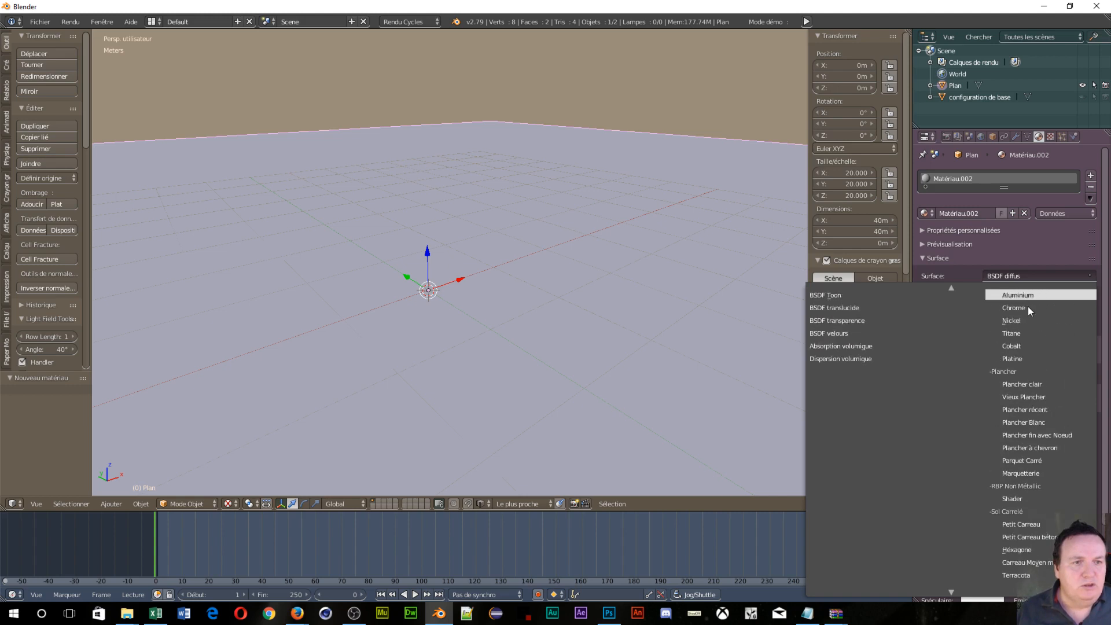
{"action": "scroll", "coordinate": [1027, 307], "scroll_direction": "up", "scroll_amount": 3}
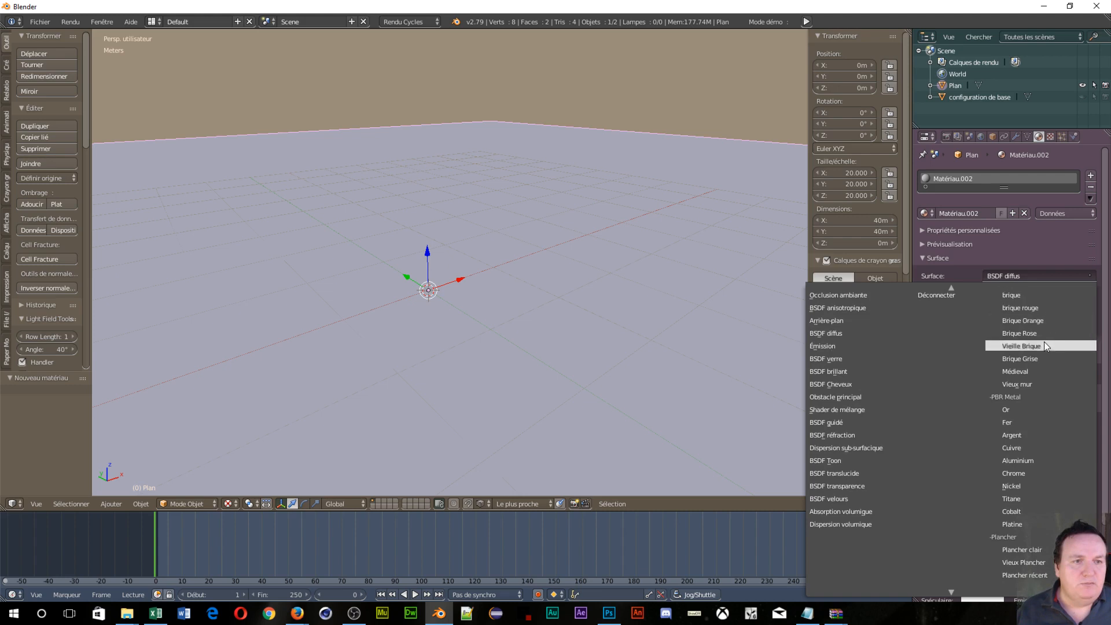
{"action": "scroll", "coordinate": [1026, 290], "scroll_direction": "up", "scroll_amount": 2}
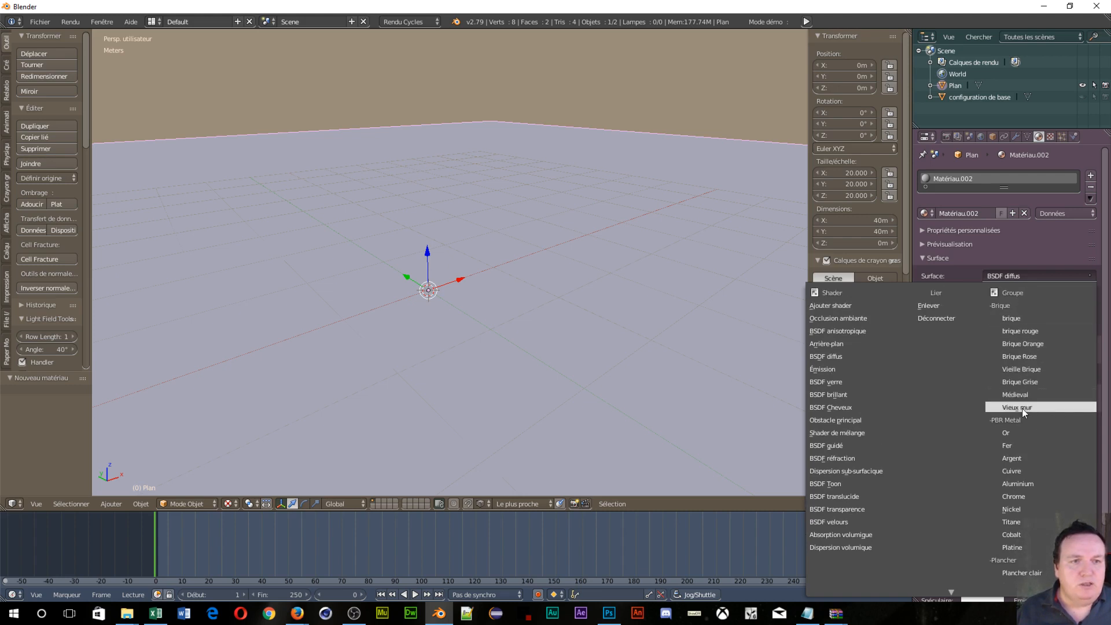